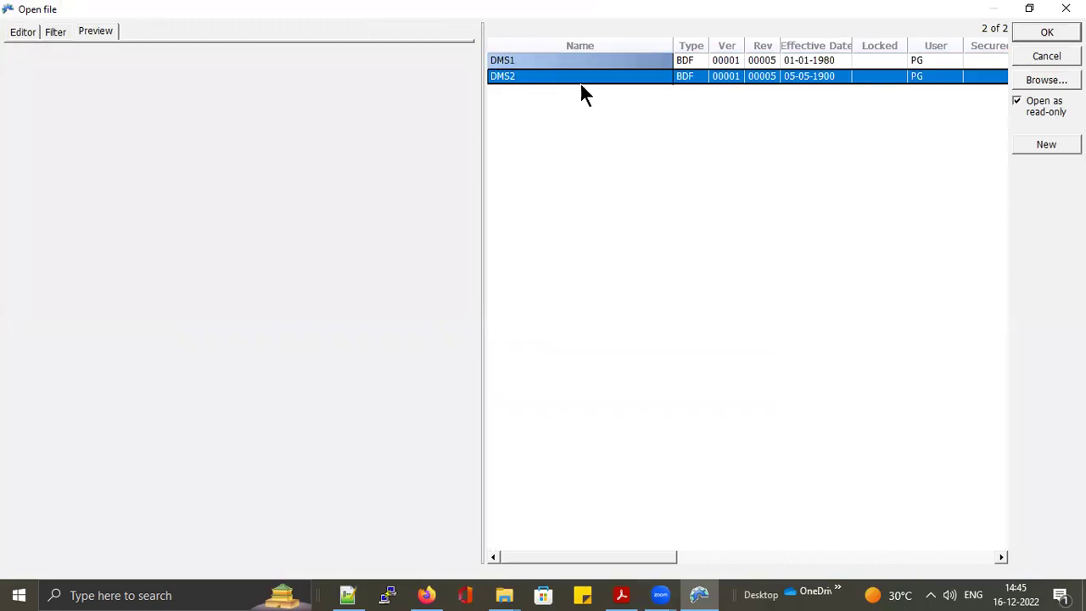
Open the DMS2 definition file with read-only turned off and show the options of its COMPANY form list.
left_click(1031, 103)
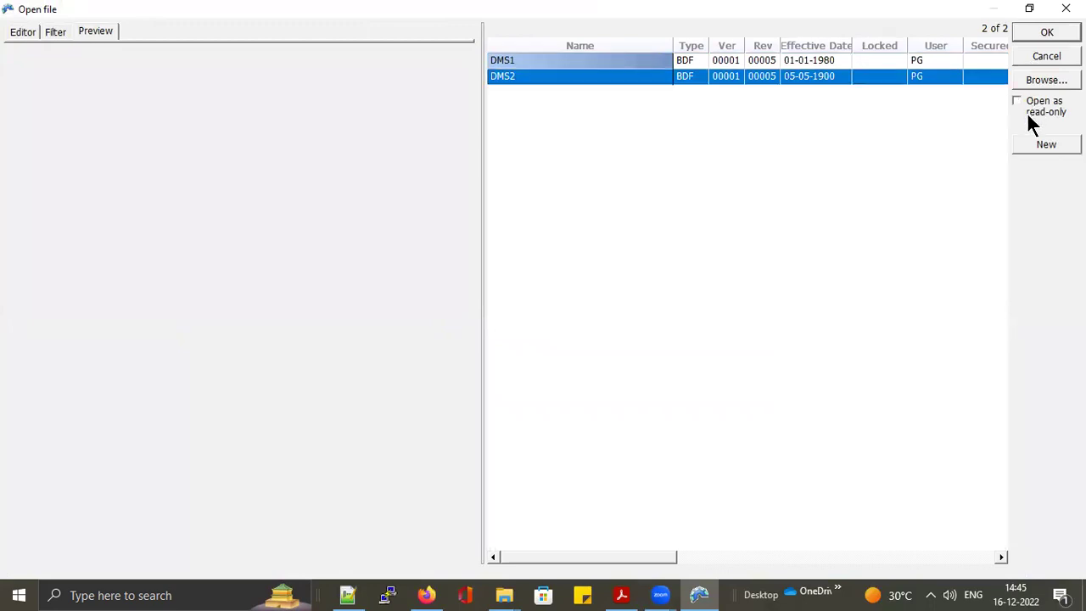
left_click(1046, 36)
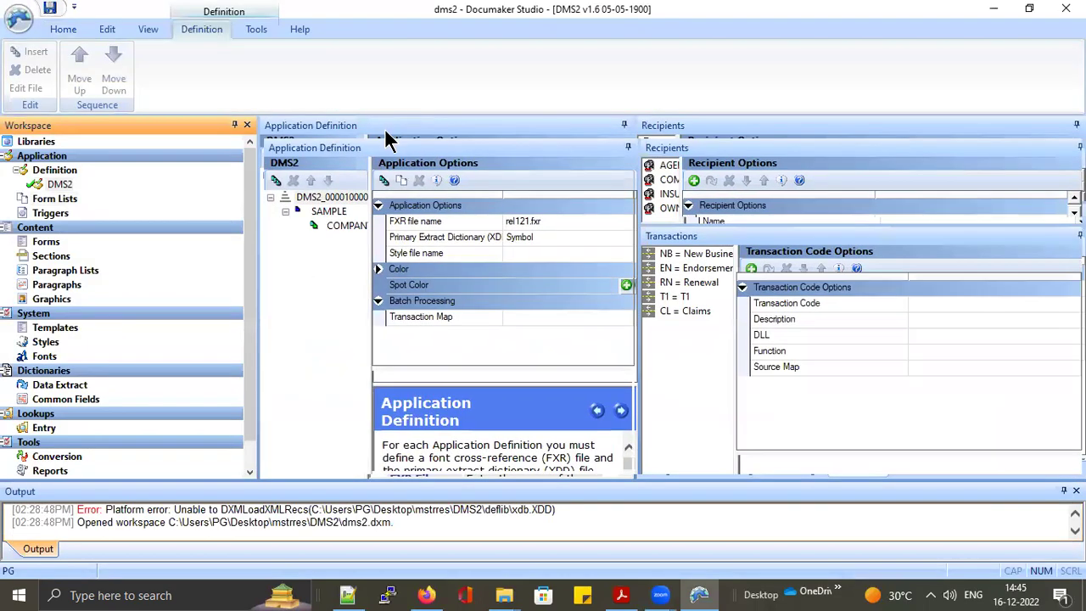
left_click(344, 225)
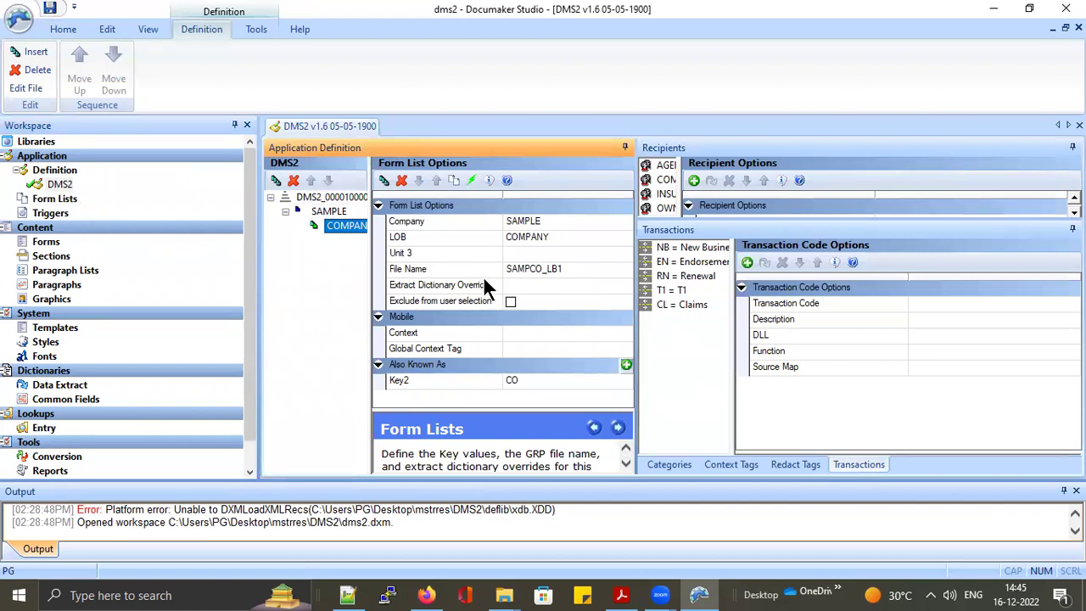
Create a new form list in the workspace.
left_click(71, 200)
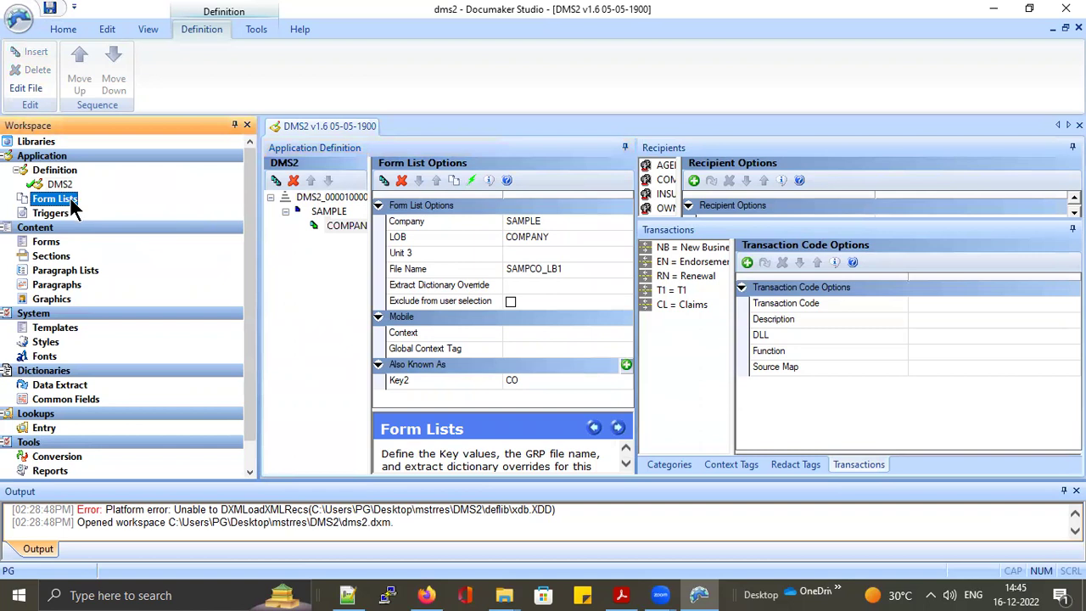
right_click(73, 204)
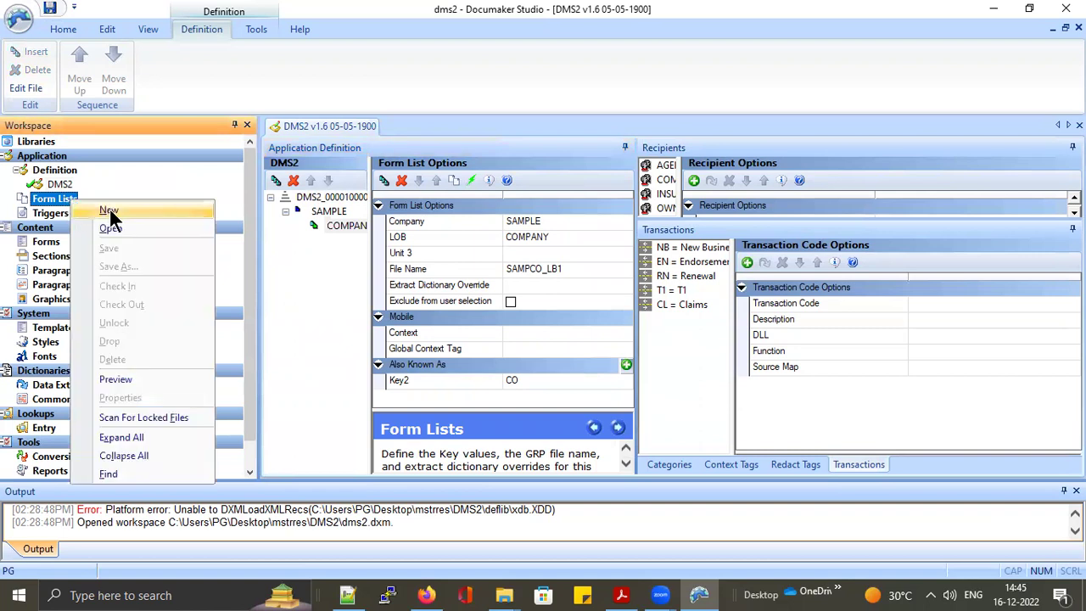
left_click(115, 210)
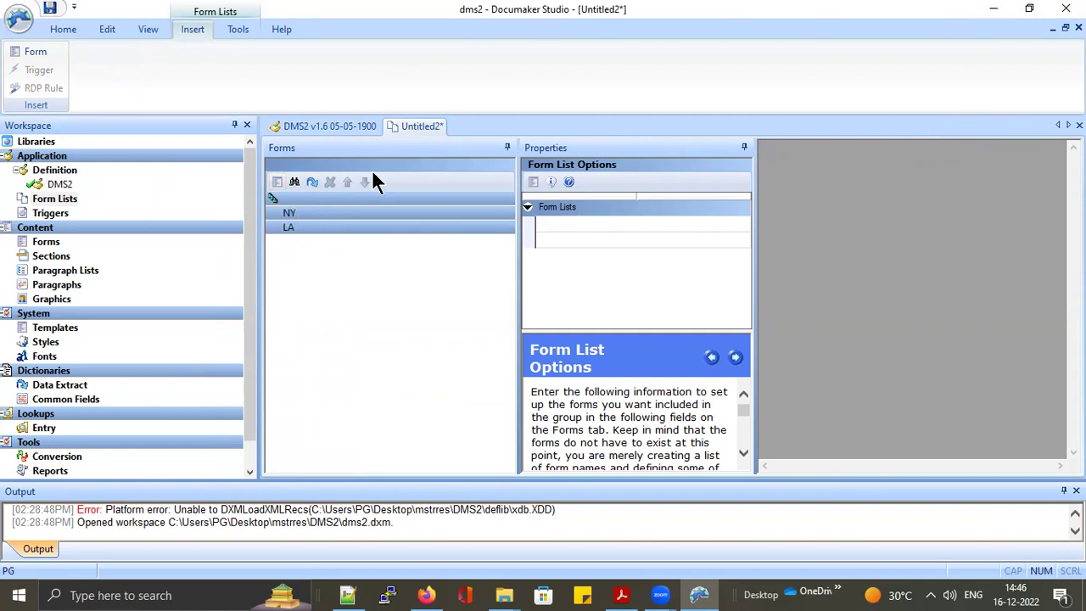
Add the existing forms IMPORTANTNOTICE and WELCOMEFORM to the uncategorised group of the new form list.
right_click(294, 198)
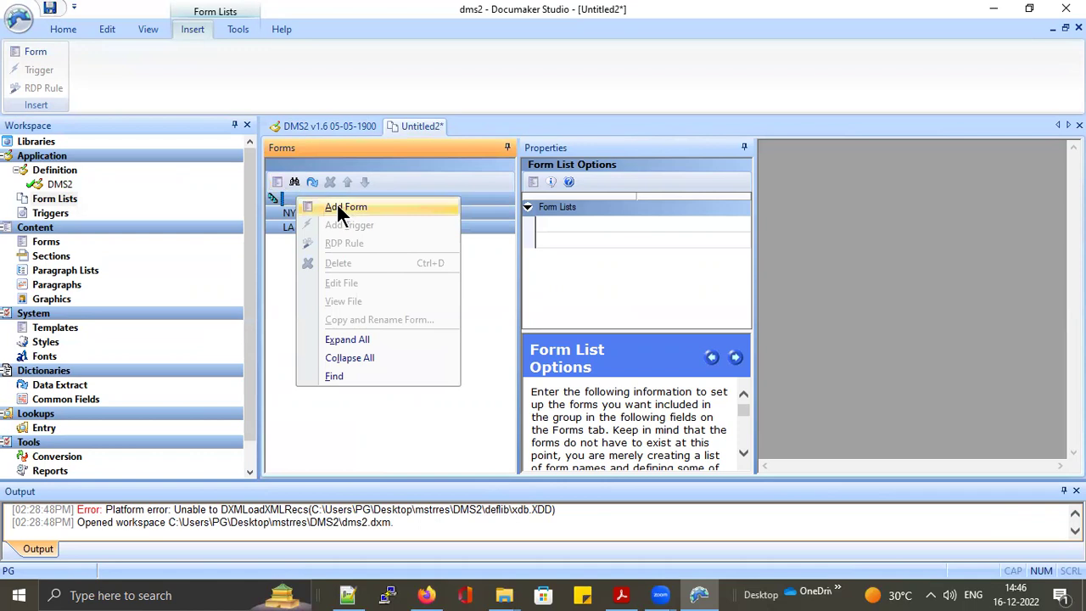
left_click(276, 183)
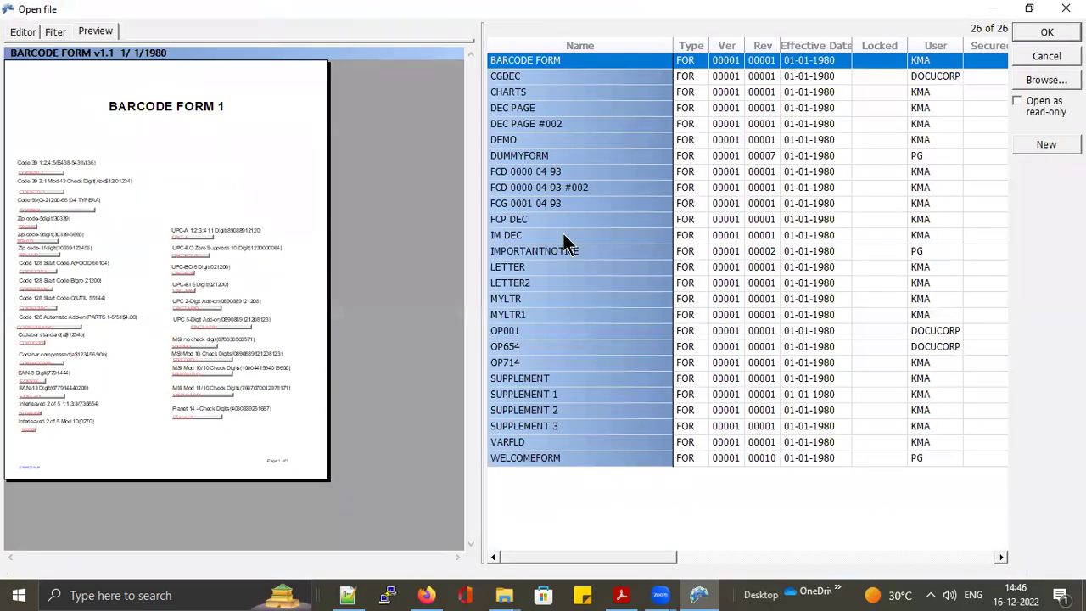
left_click(569, 253)
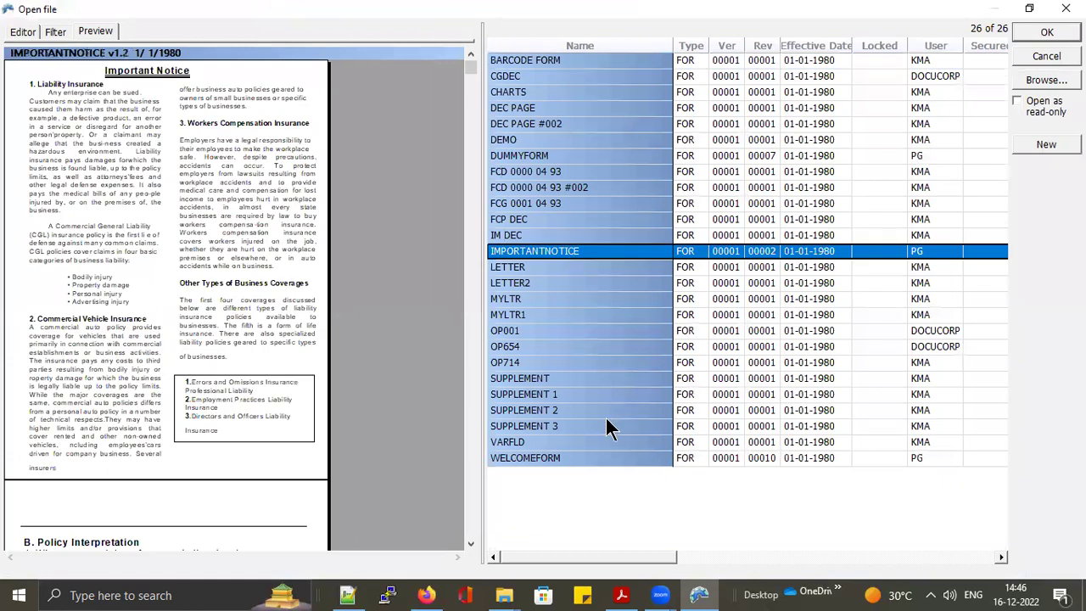
left_click(566, 454)
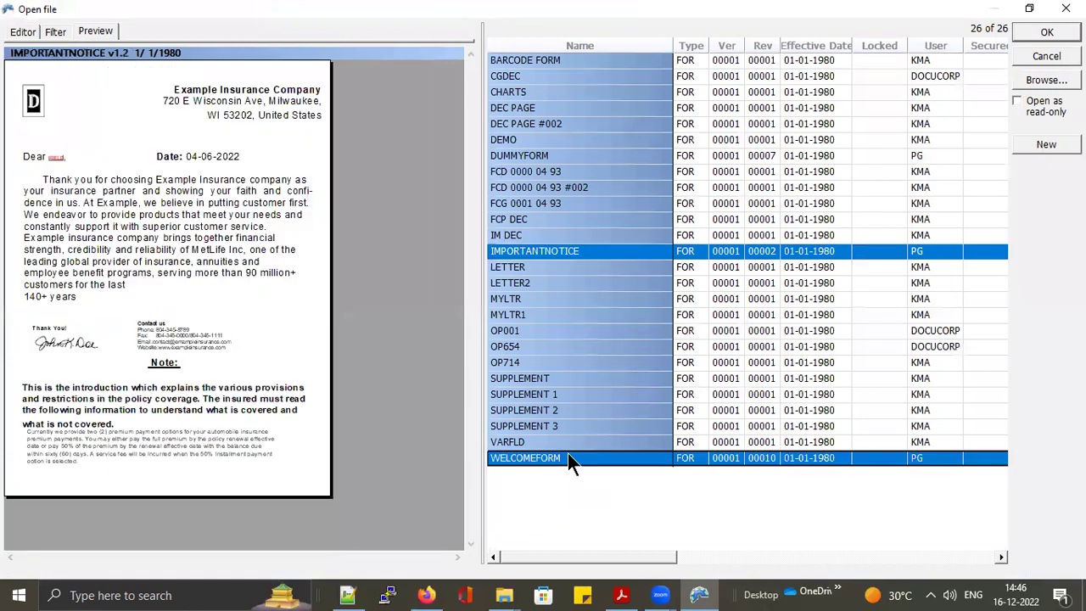
left_click(1049, 32)
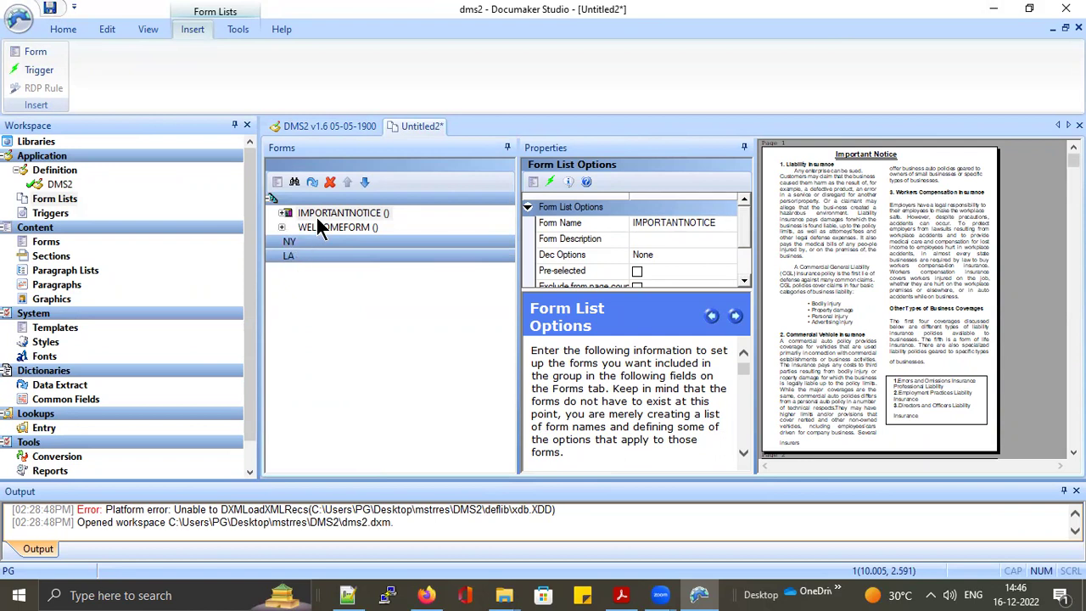
Set the form description of IMPORTANTNOTICE to "Legal Notice".
left_click(352, 213)
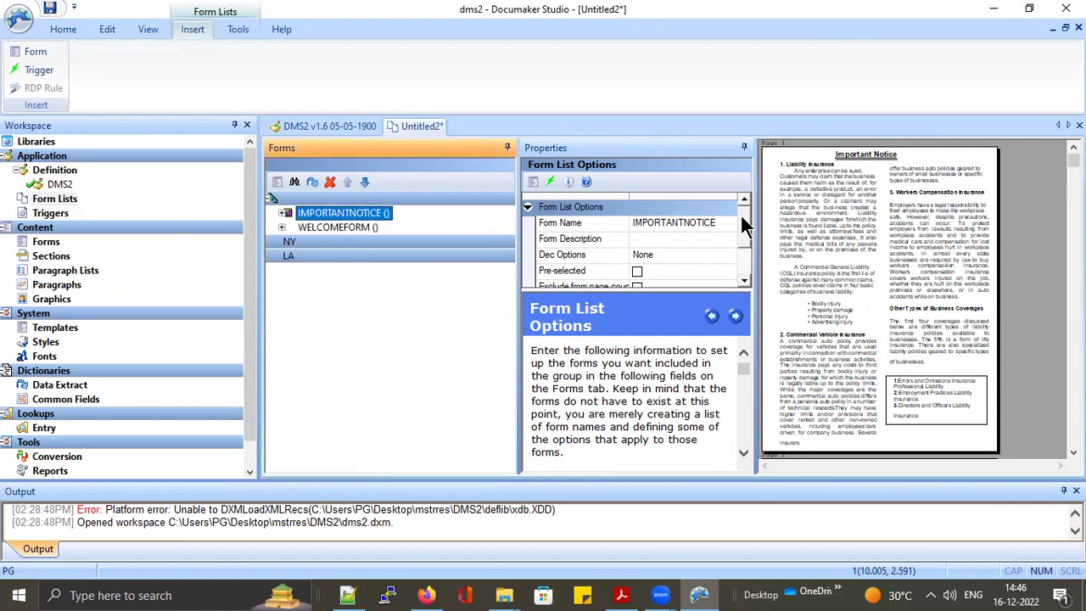
left_click_drag(679, 290, 676, 362)
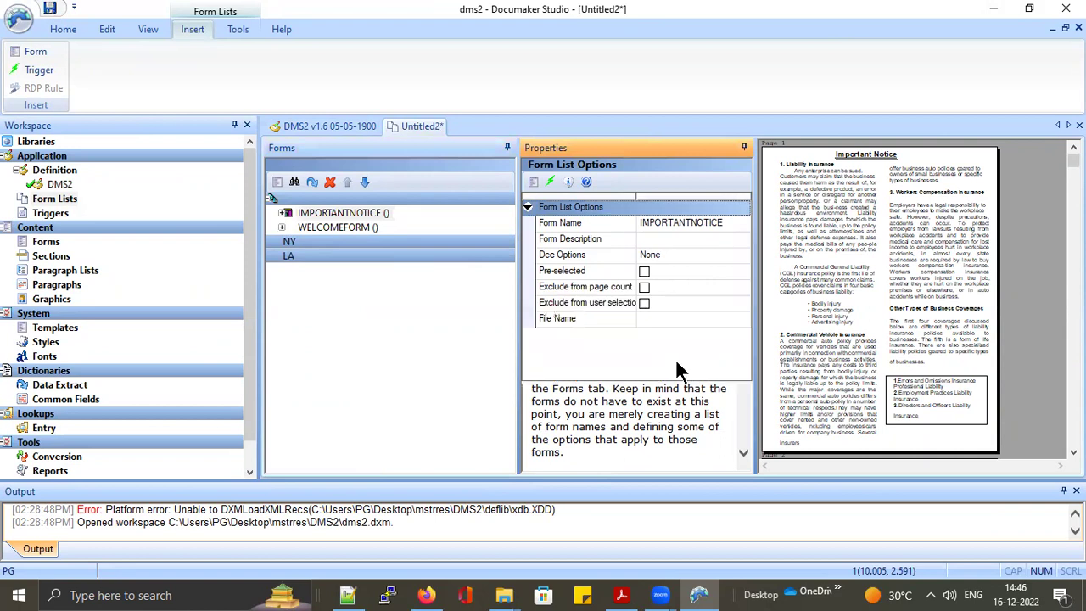
left_click(670, 223)
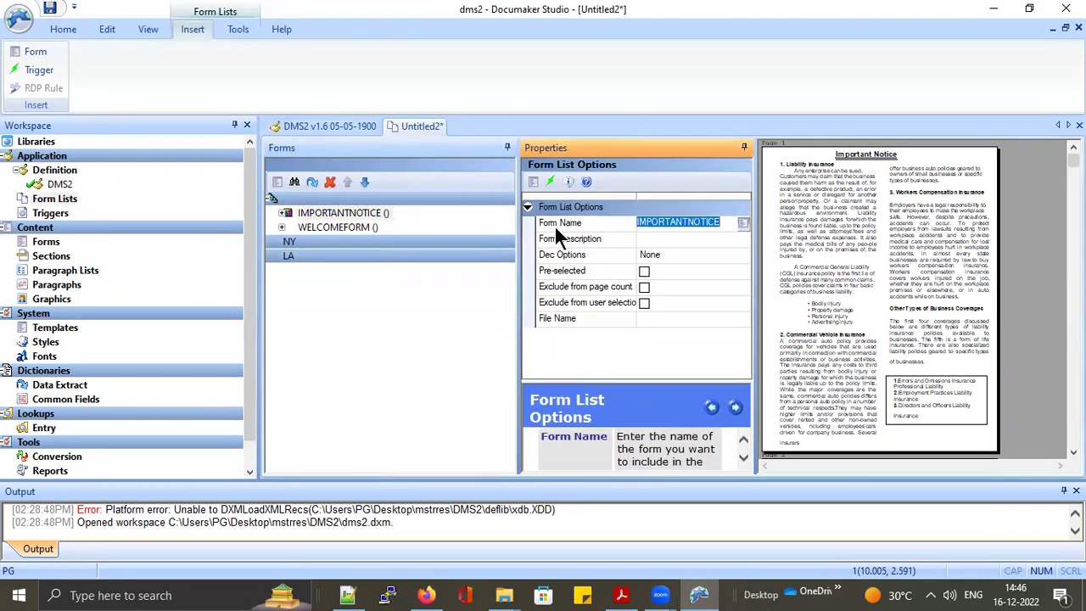
left_click(658, 237)
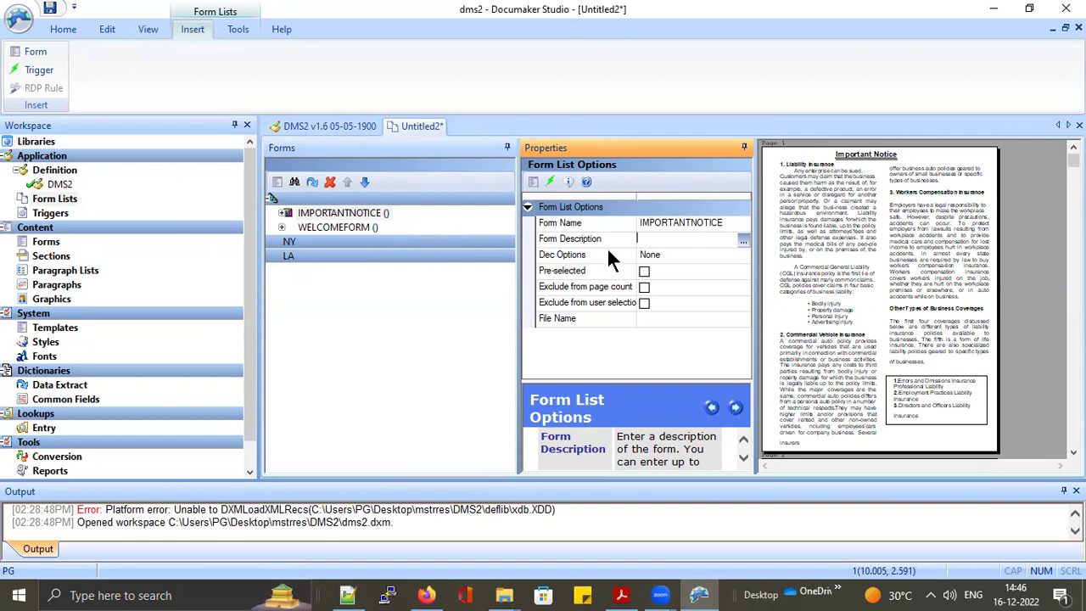
type("Legal Notice")
left_click(374, 213)
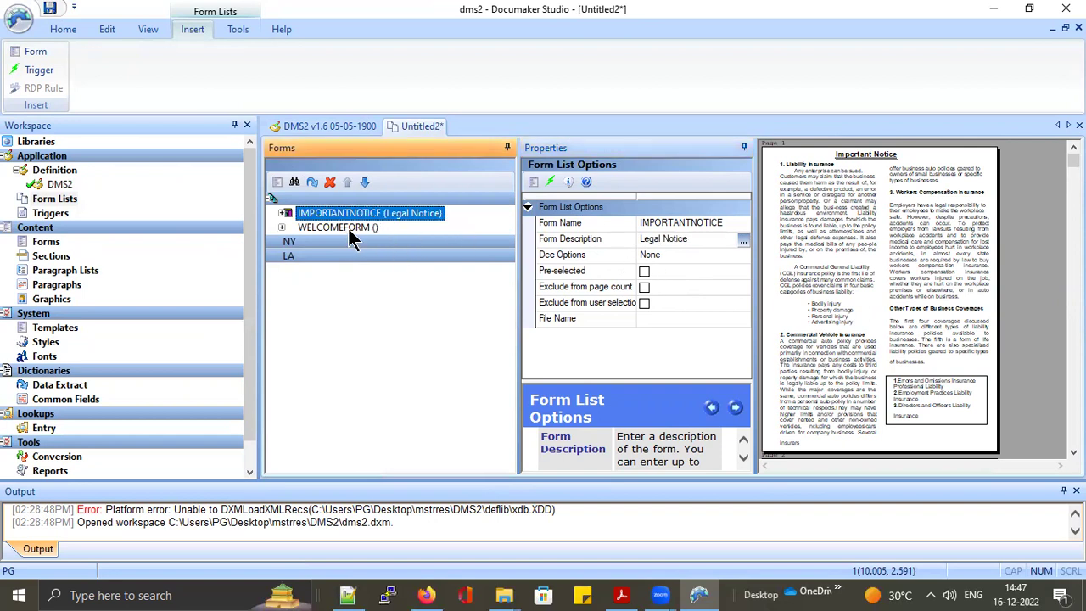
Set the form description of WELCOMEFORM to "NB_WelcomeLetter".
left_click(349, 229)
left_click(665, 235)
type("NB_WelcomeLetter")
left_click(426, 303)
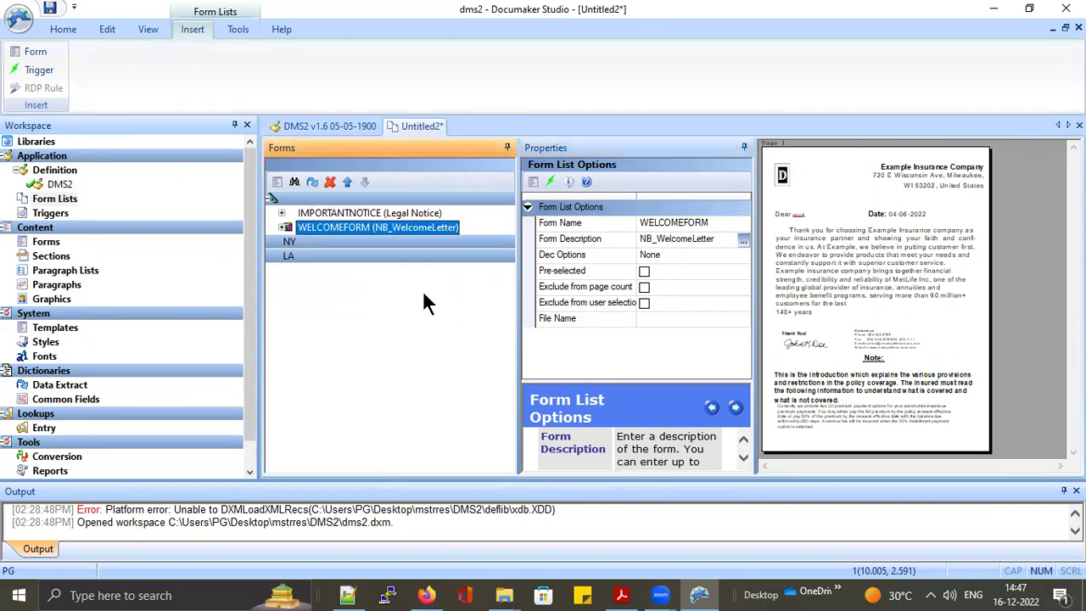
Review the Exclude from page count and File Name options of the IMPORTANTNOTICE form, reading the File Name help text.
left_click(375, 215)
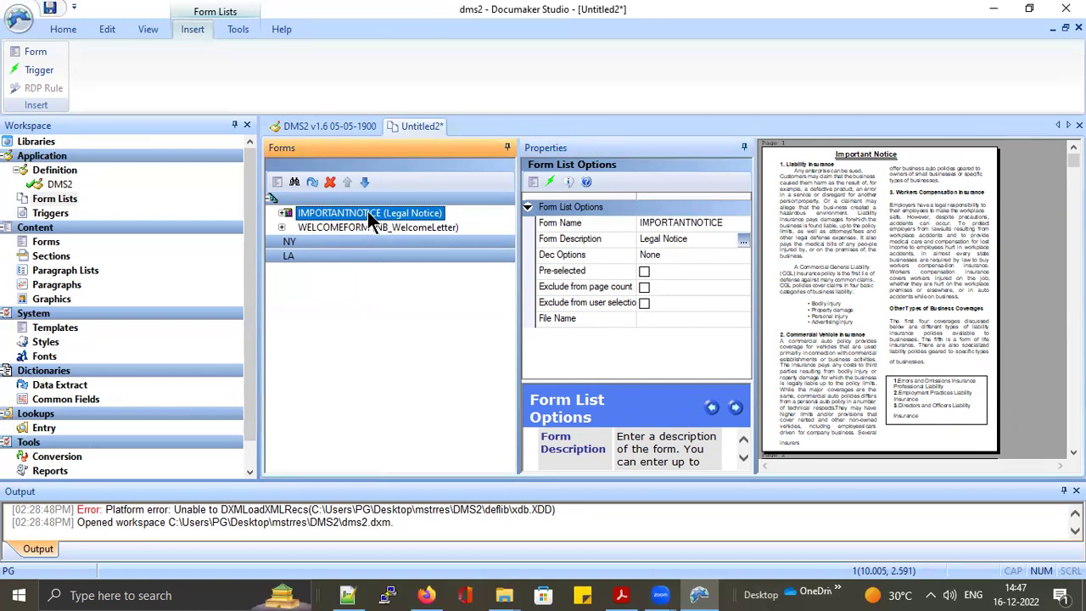
left_click(644, 286)
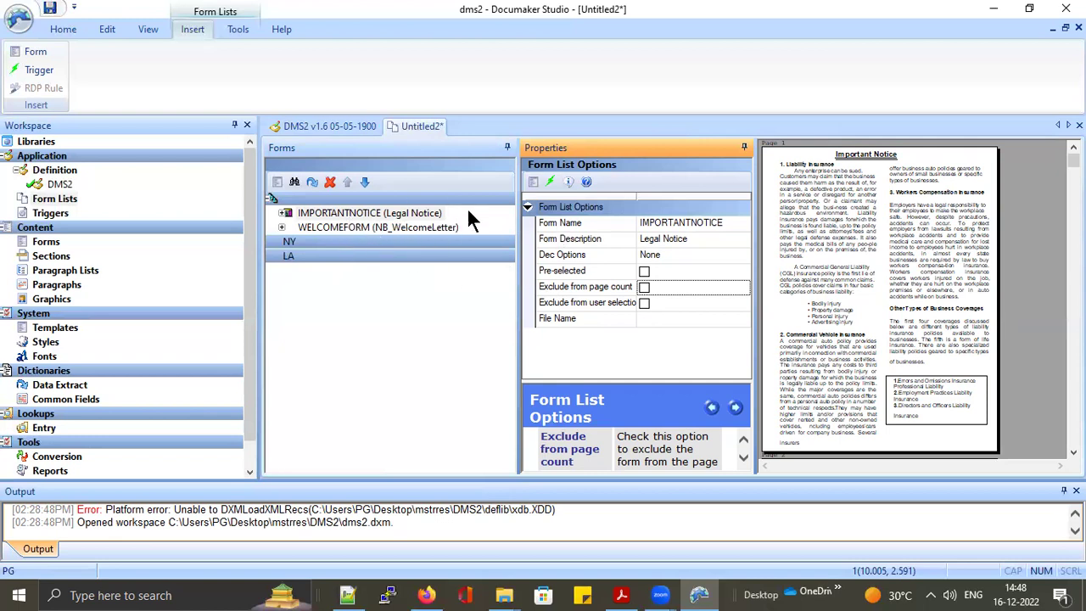
left_click(643, 320)
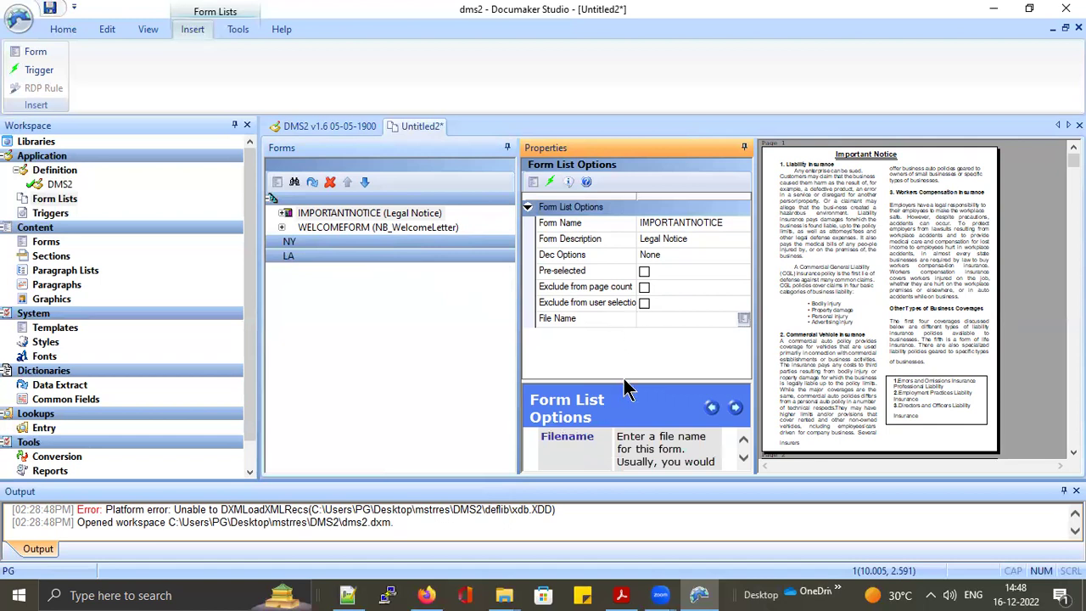
left_click_drag(630, 383, 636, 281)
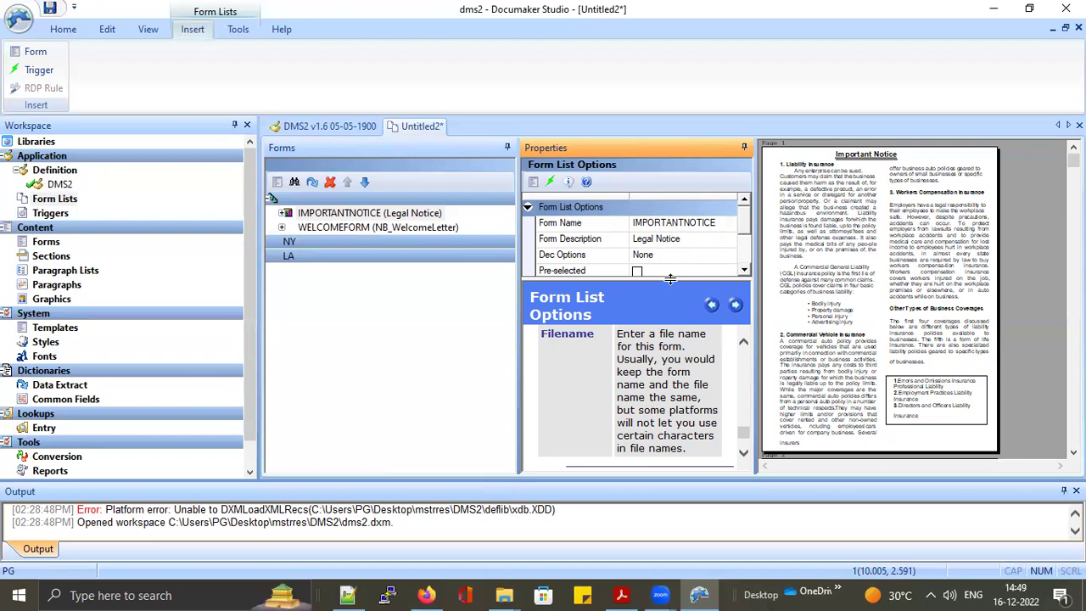
left_click_drag(670, 283, 664, 363)
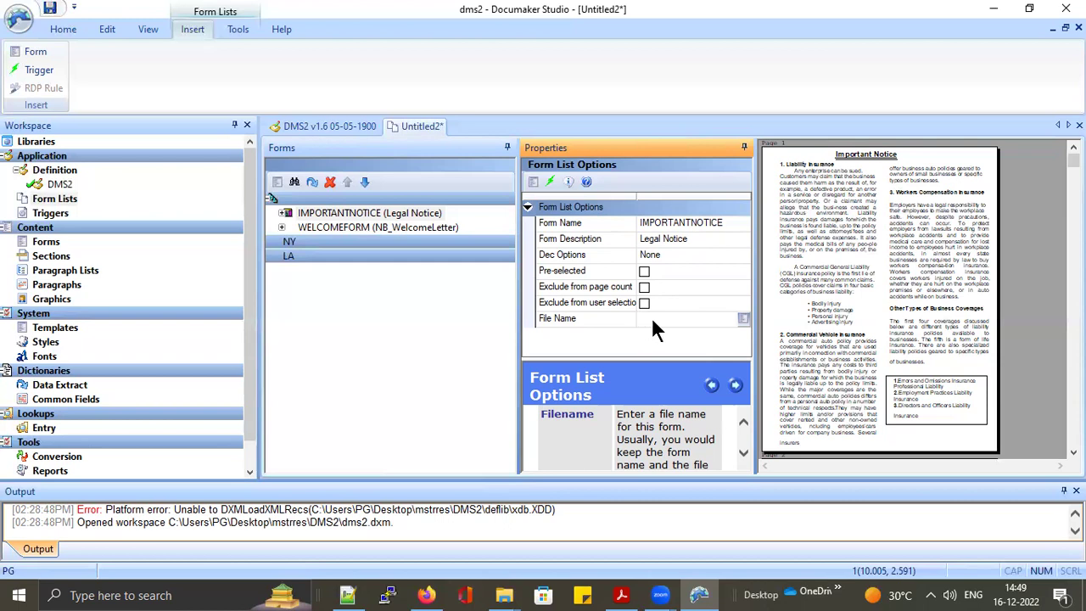
Expand both forms in the list and inspect the options of their ALWAYS triggers.
left_click(317, 228)
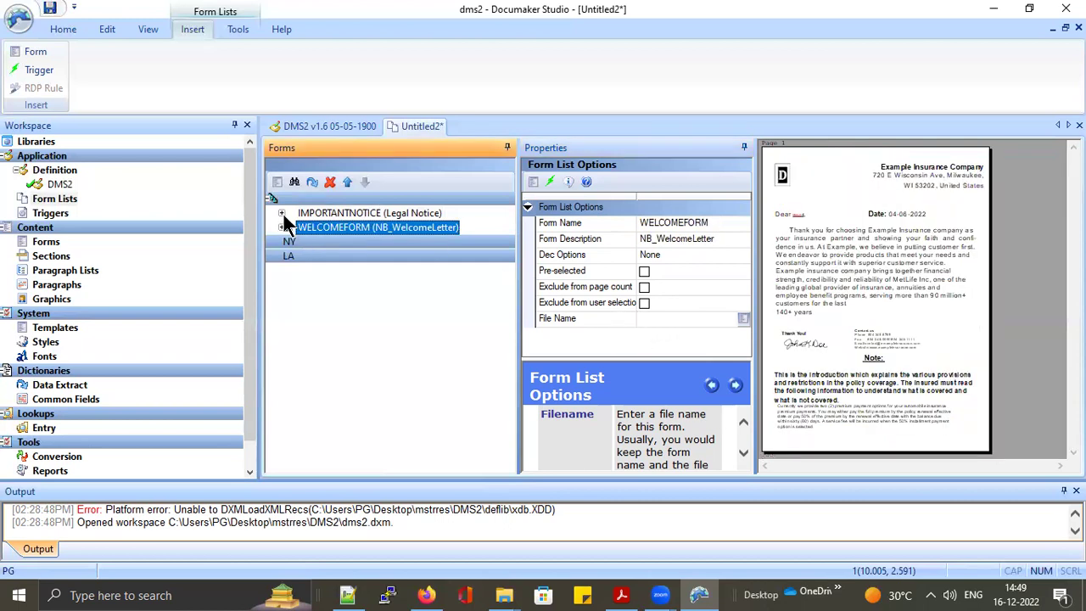
left_click(284, 214)
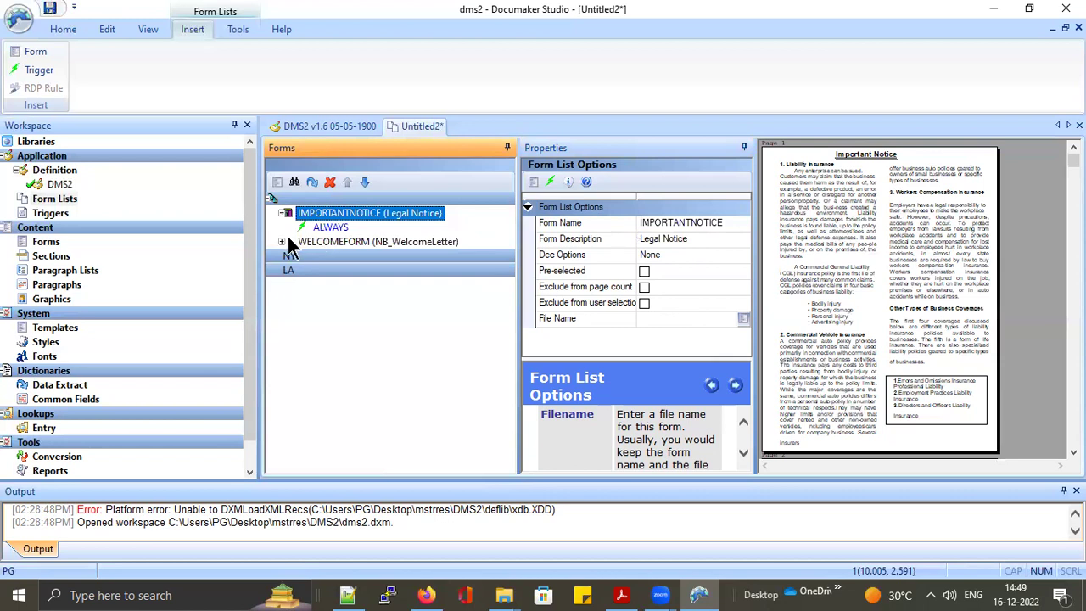
left_click(282, 241)
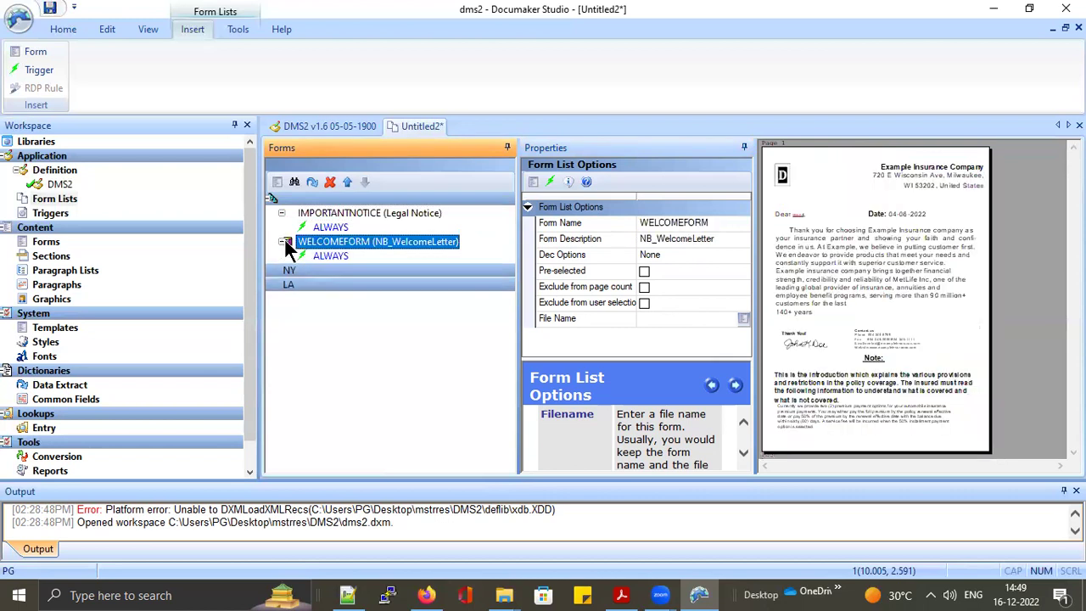
left_click(326, 253)
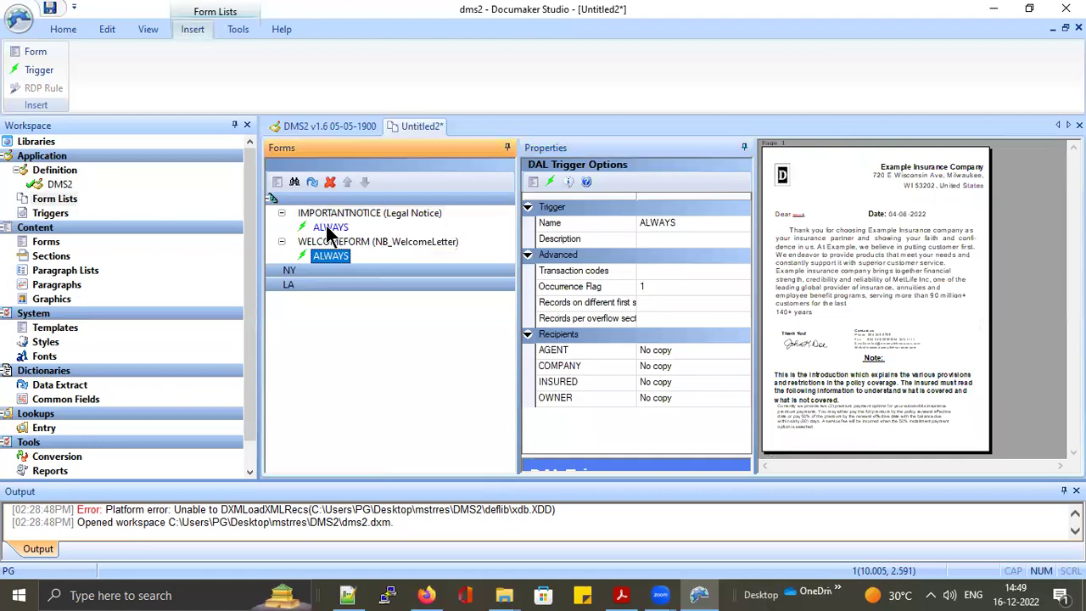
left_click(326, 227)
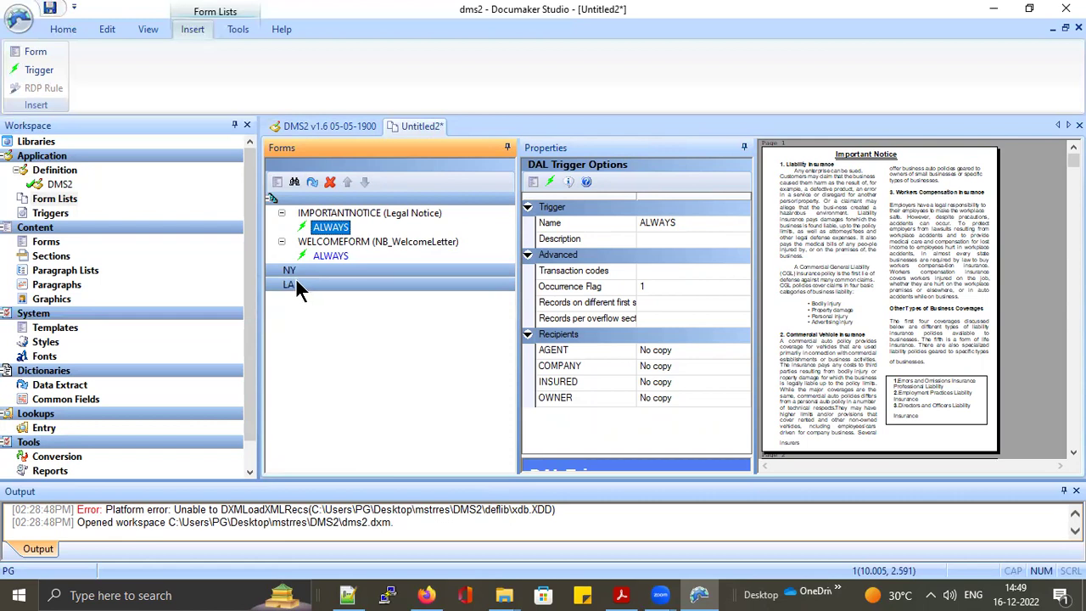
Check the NY and LA category definitions in the DMS2 application definition and return to the untitled form list.
left_click(337, 128)
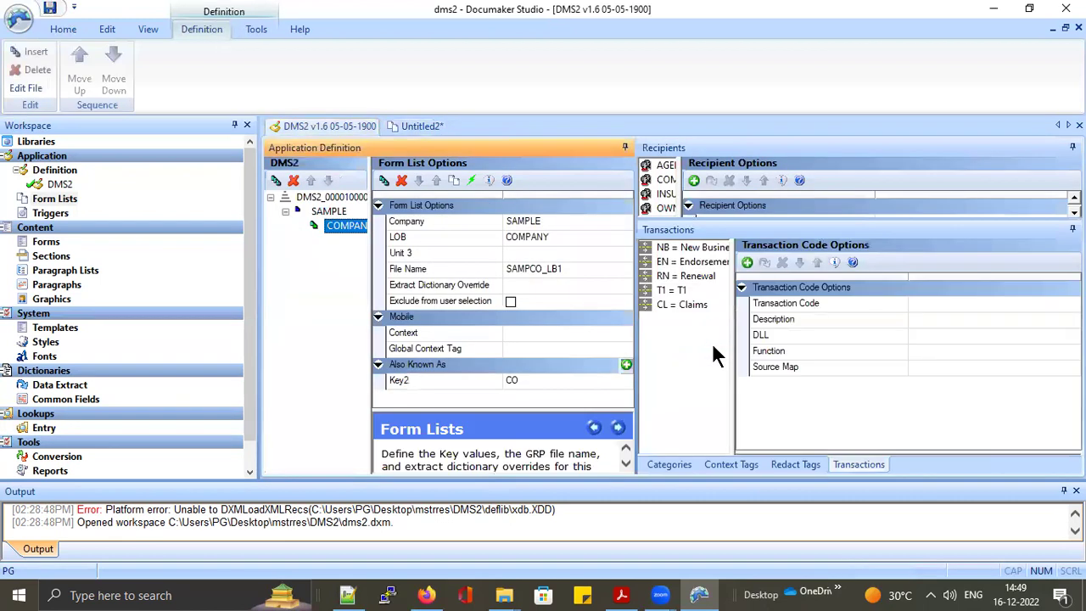
left_click(669, 467)
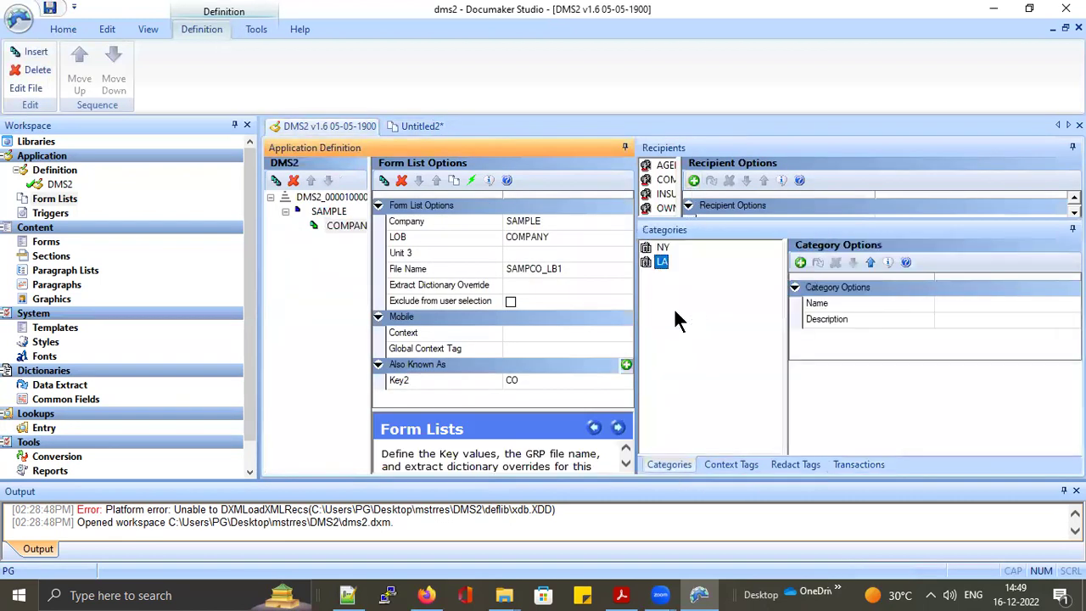
left_click(662, 261)
left_click(662, 247)
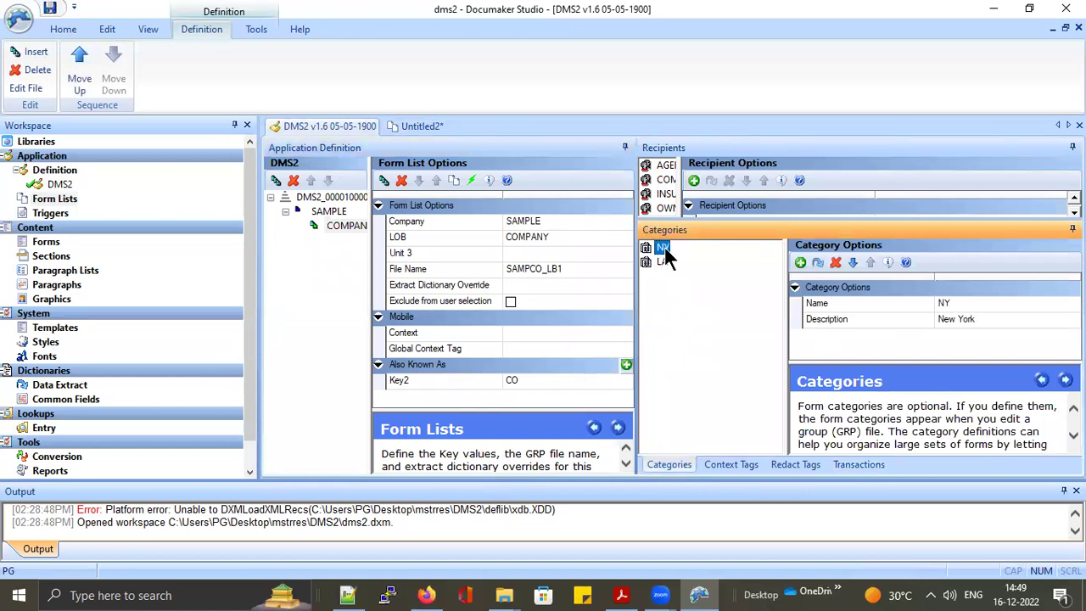
left_click(660, 261)
left_click(414, 128)
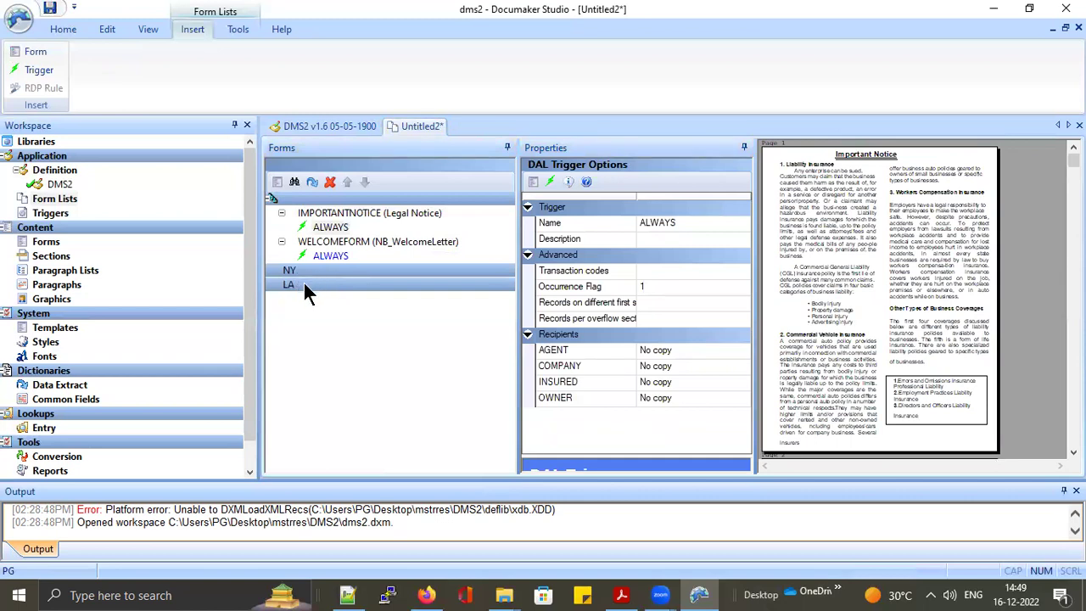
Collapse both forms' triggers and view the IMPORTANTNOTICE form file from the form list.
left_click(283, 243)
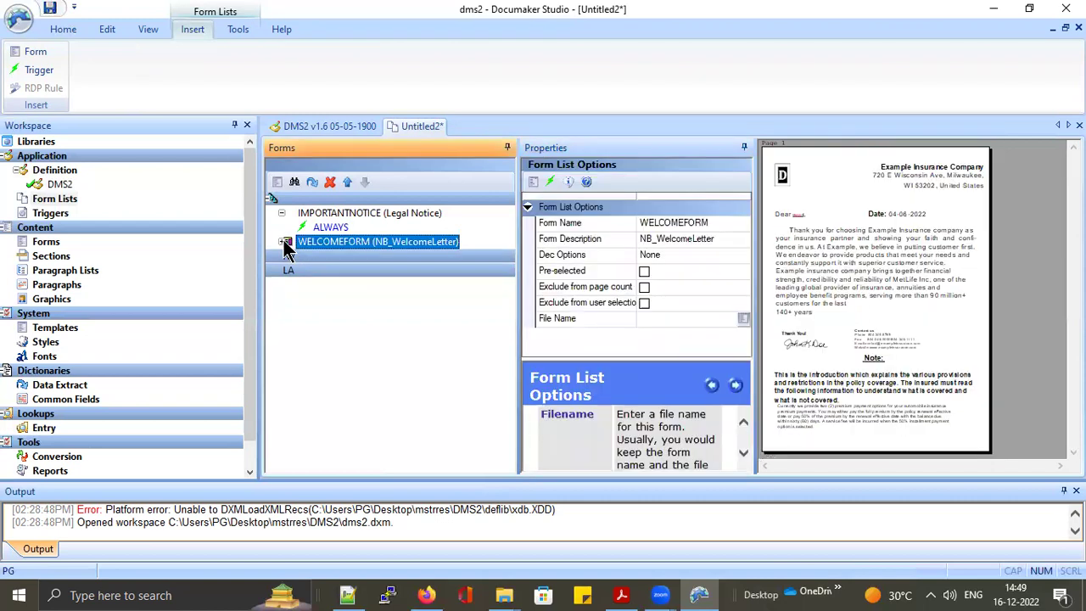
left_click(282, 214)
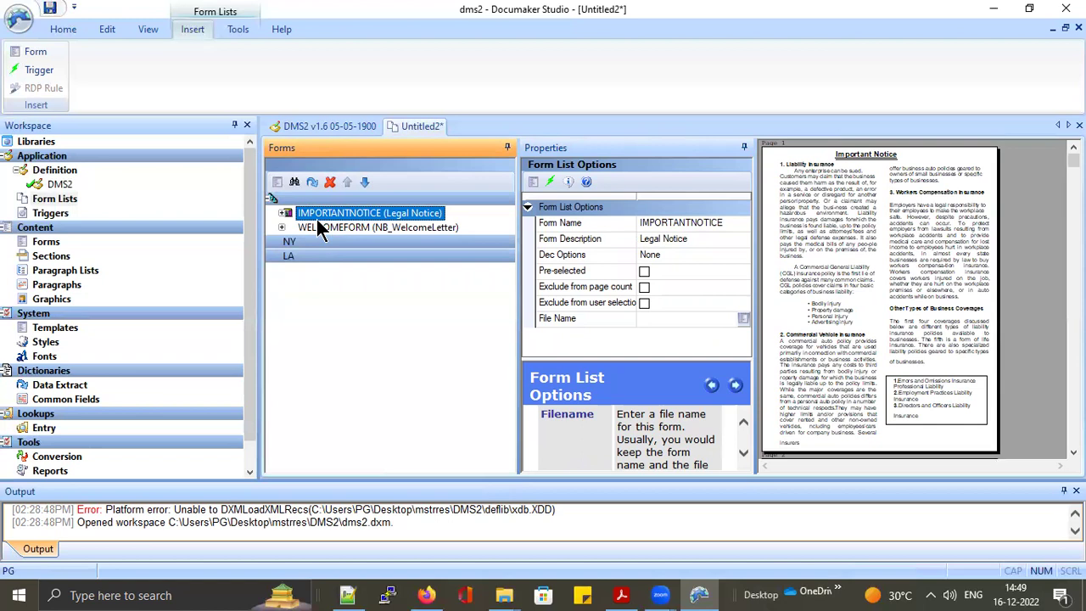
right_click(313, 212)
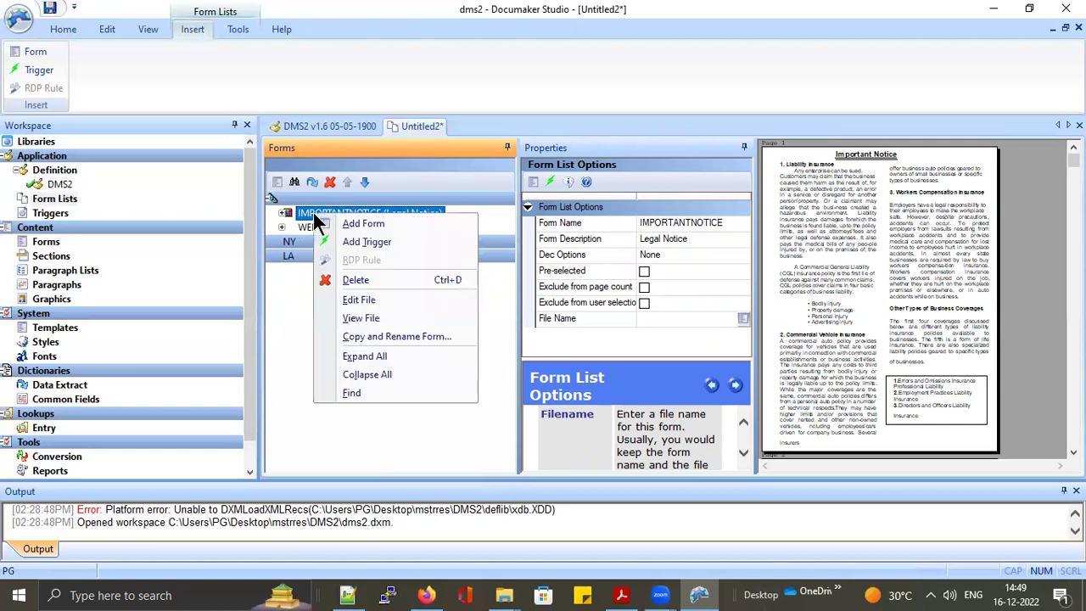
left_click(368, 317)
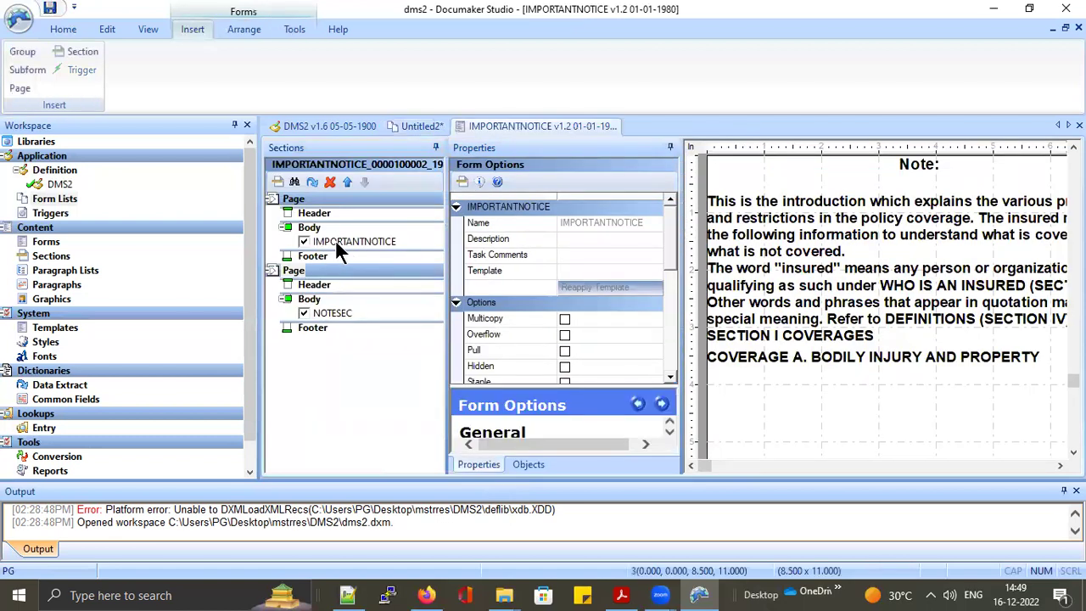
Open the IMPORTANTNOTICE section of the form's first page for viewing.
left_click(335, 238)
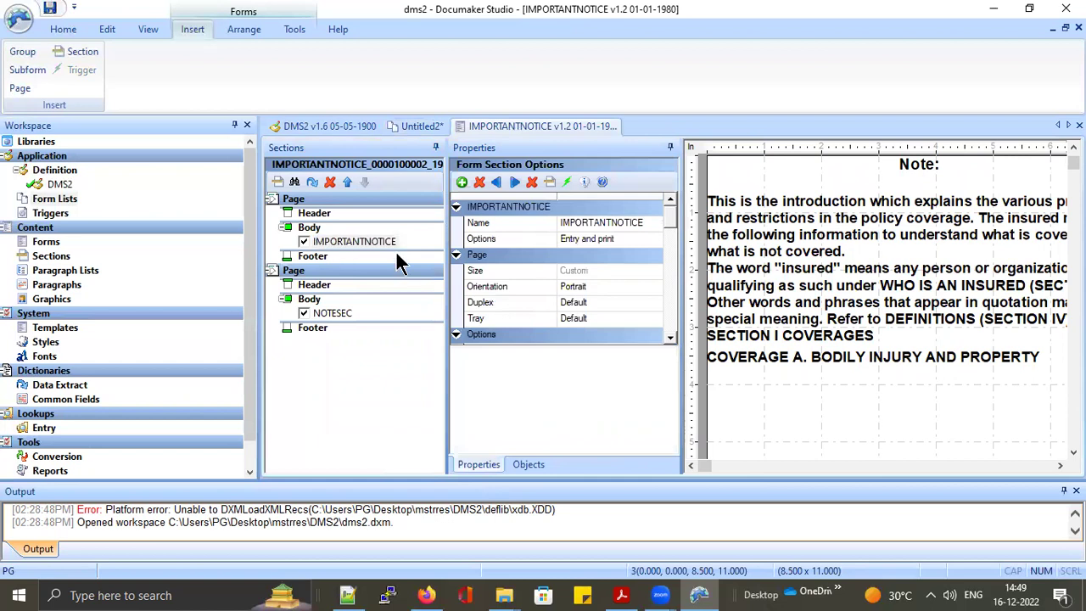
right_click(362, 237)
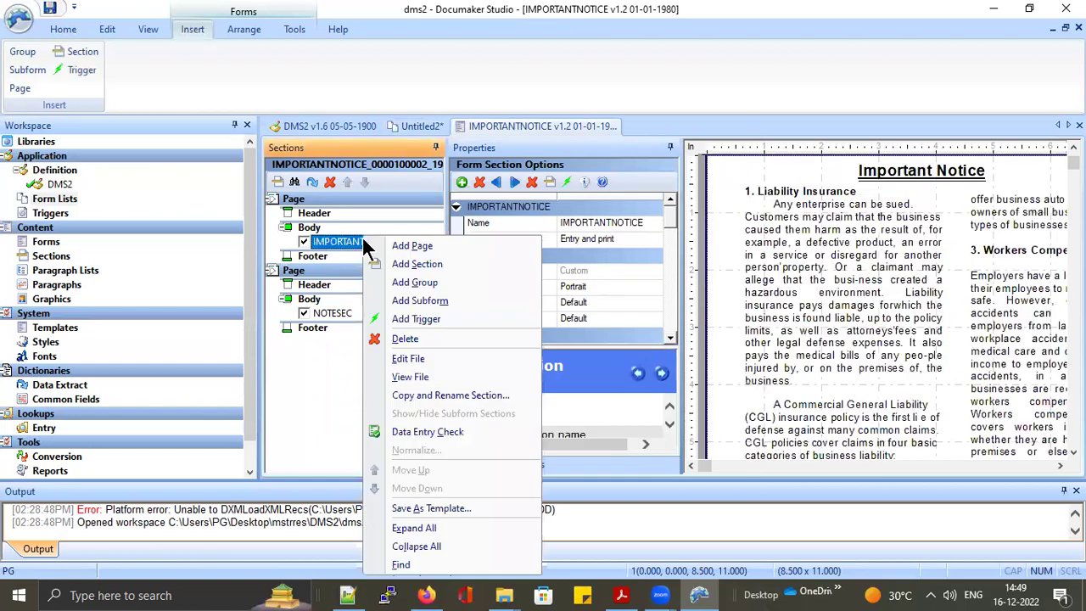
left_click(418, 377)
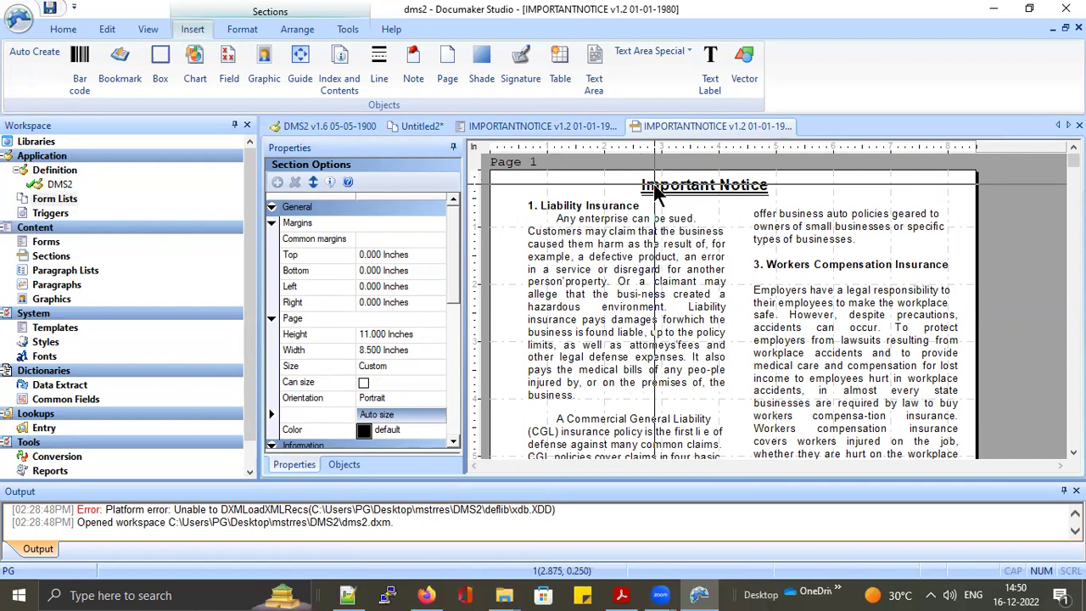
Prefix the heading text label with "NY-" so it reads "NY-Important Notice".
left_click(750, 190)
left_click(428, 241)
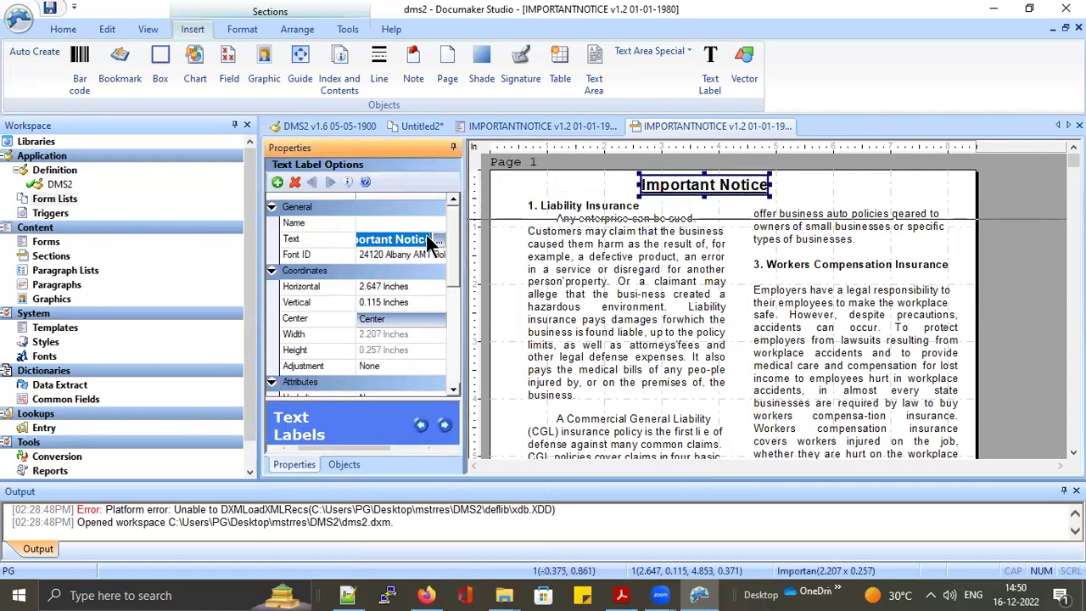
key("Home")
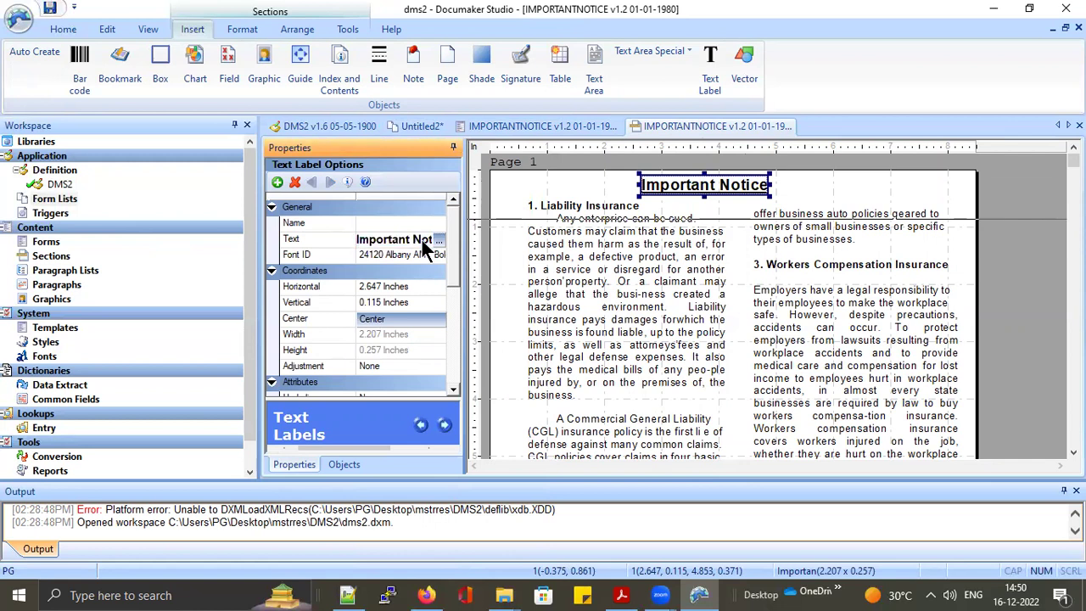
type("NY-")
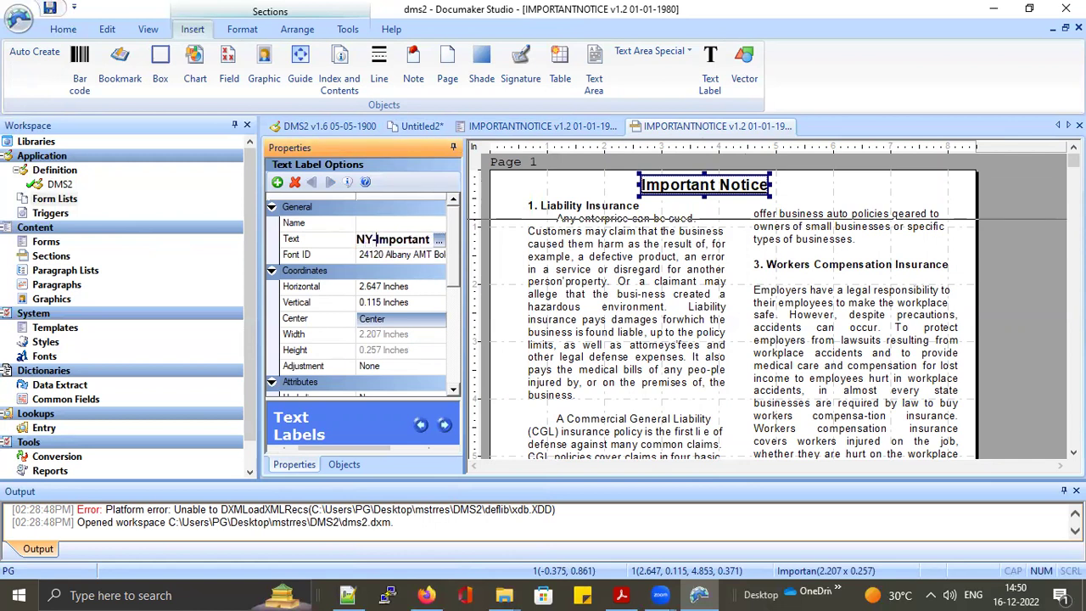
left_click(605, 240)
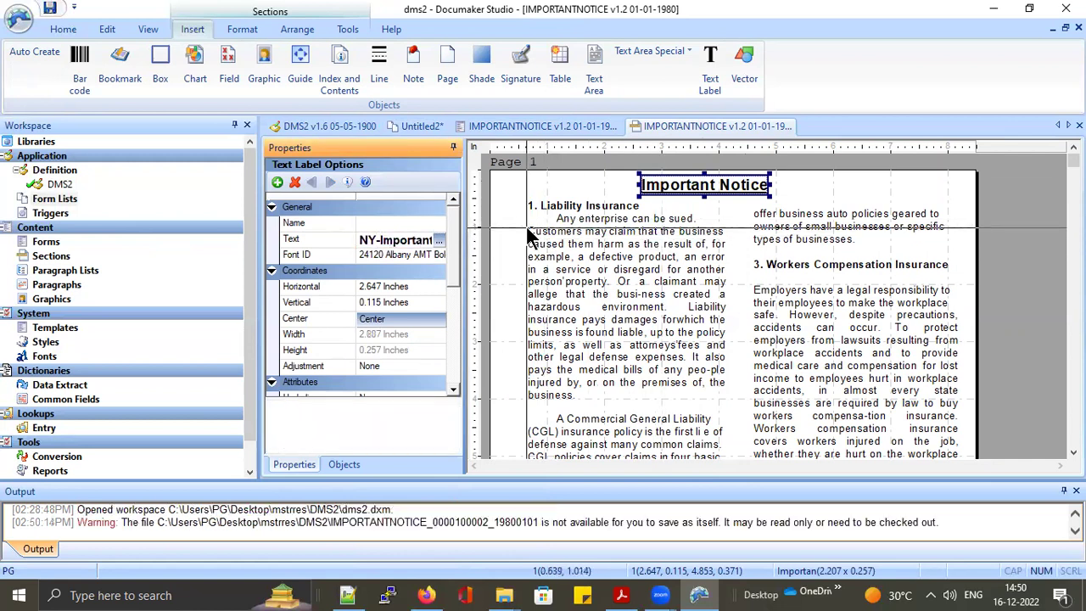
Save the section under the new name NY-IMPORTANTNOTICE.FAP in the forms folder.
left_click(19, 16)
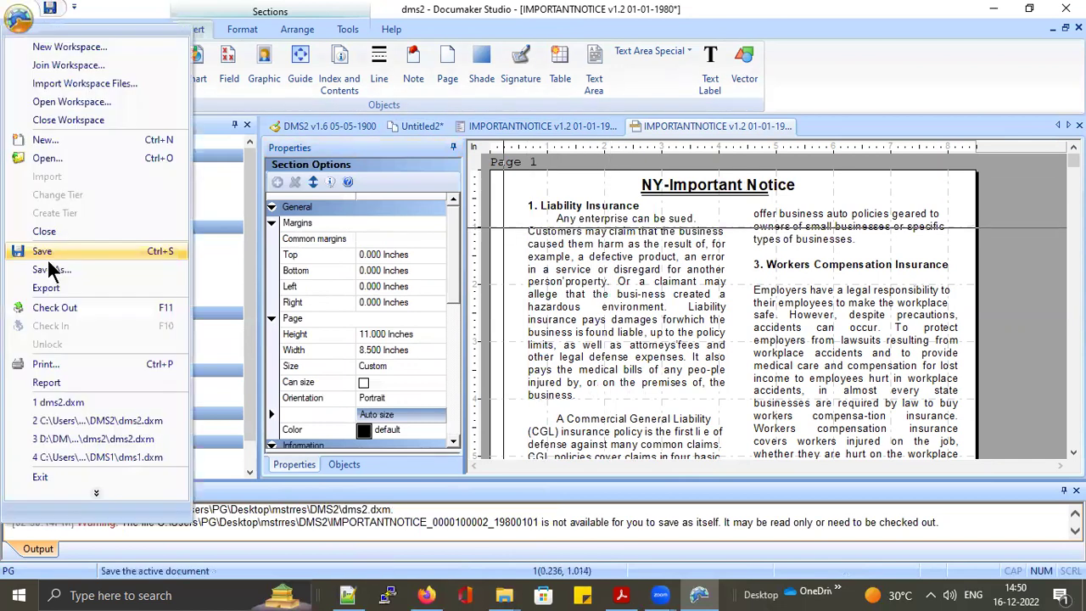
left_click(305, 290)
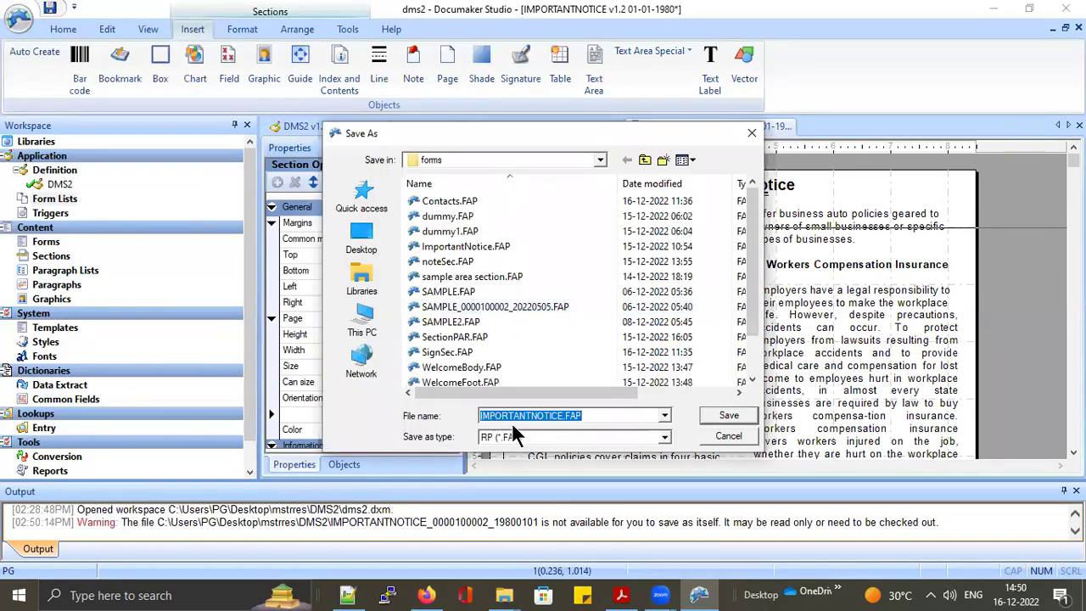
left_click(580, 416)
type("NY-")
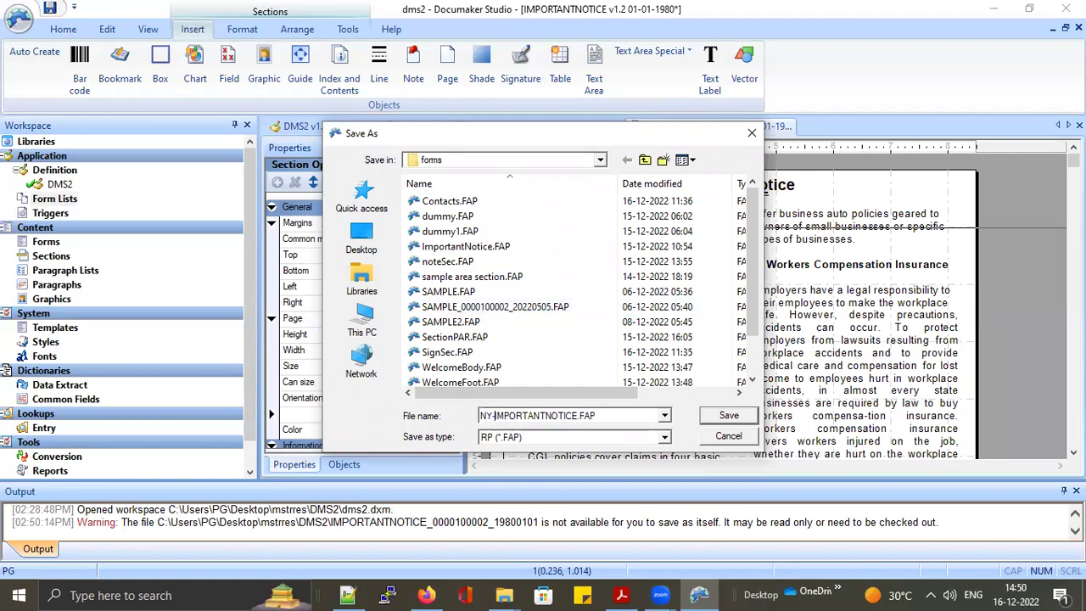
left_click(731, 416)
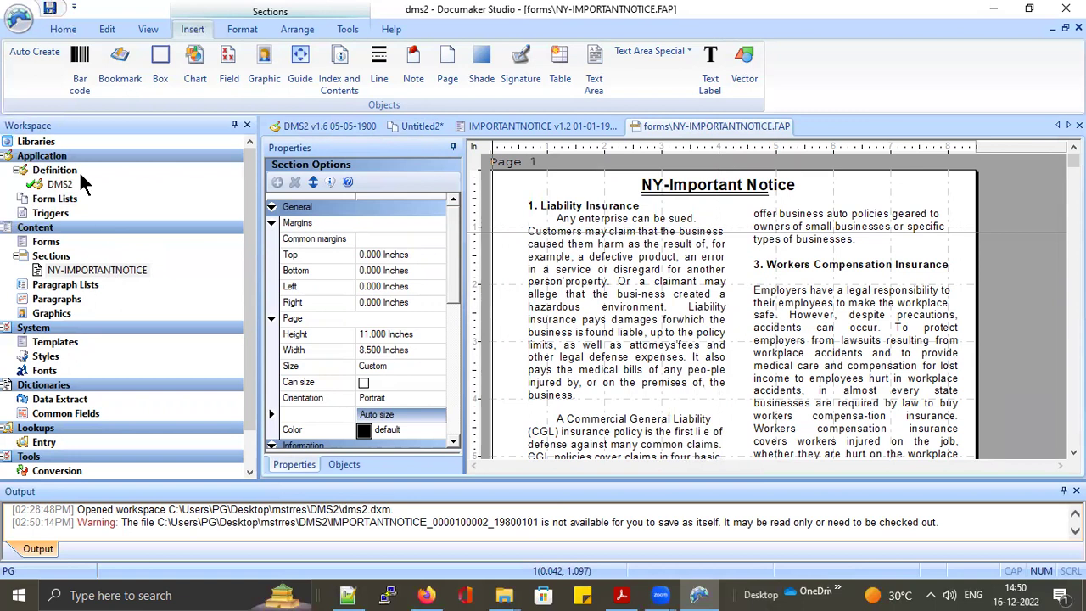
Replace the NY prefix in the heading text label with LA so it reads "LA-Important Notice".
double_click(661, 186)
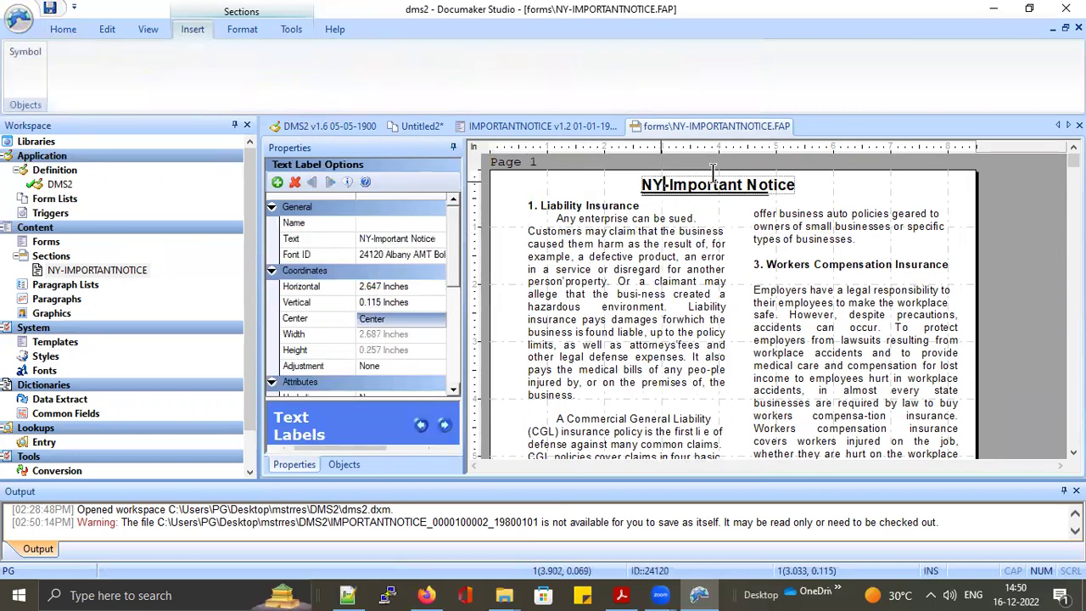
key("BackSpace")
key("ctrl+s")
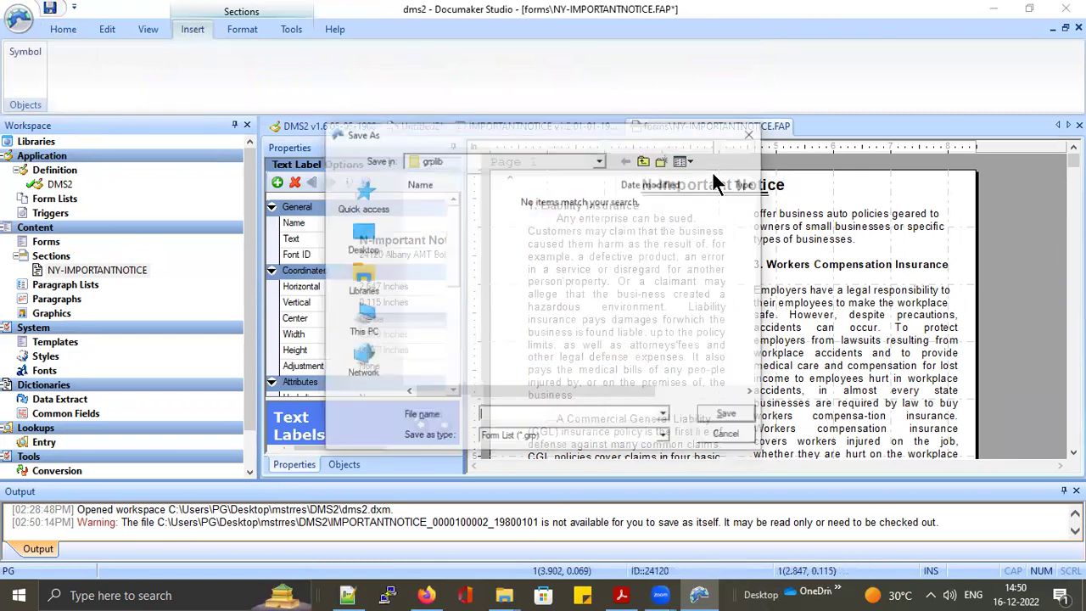
left_click(727, 435)
key("BackSpace")
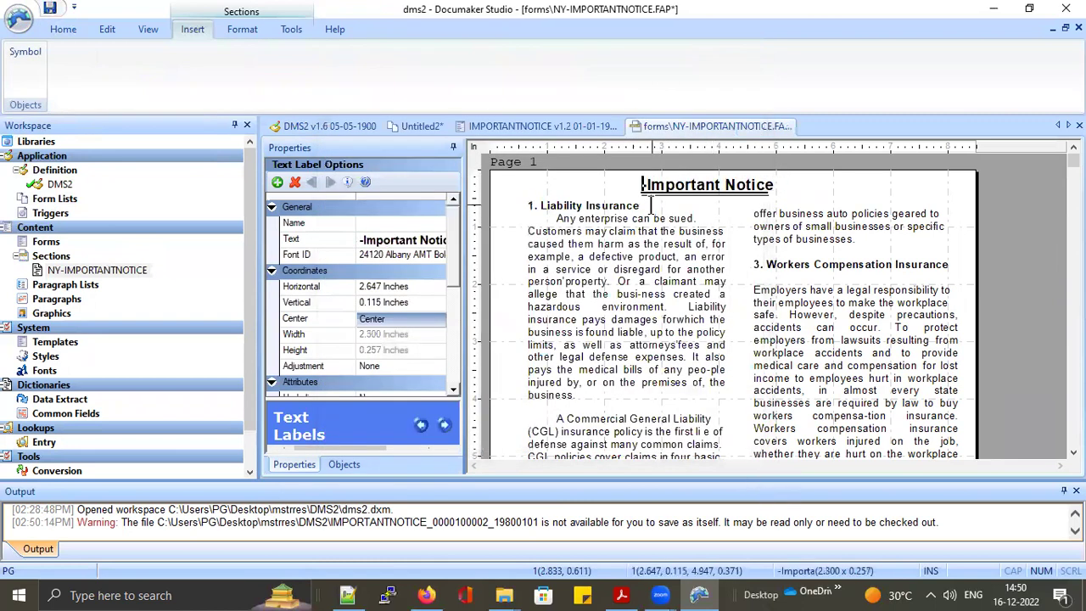
type("LA")
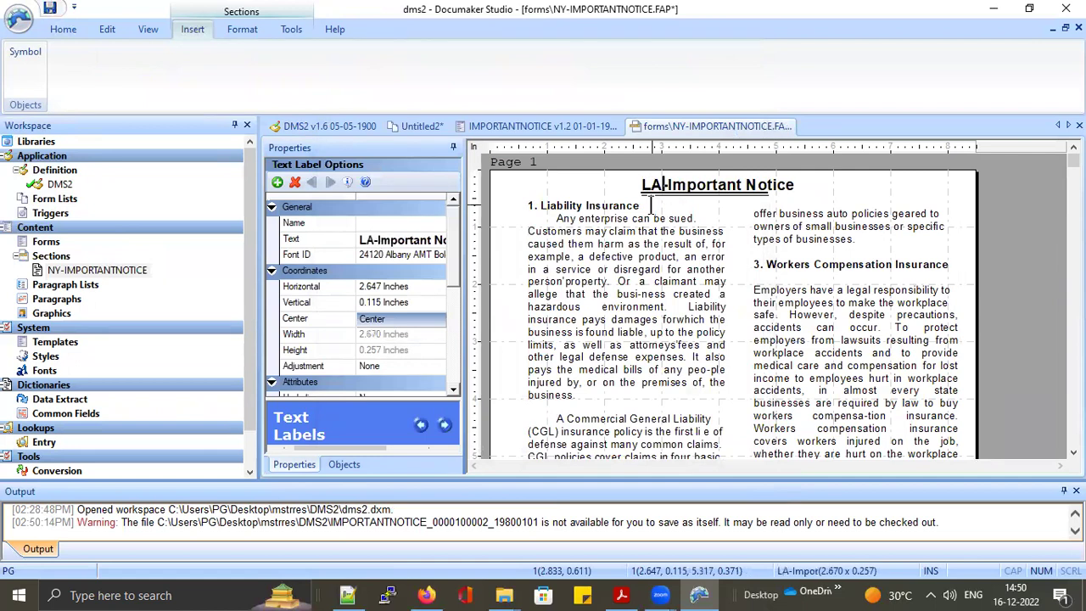
left_click(529, 195)
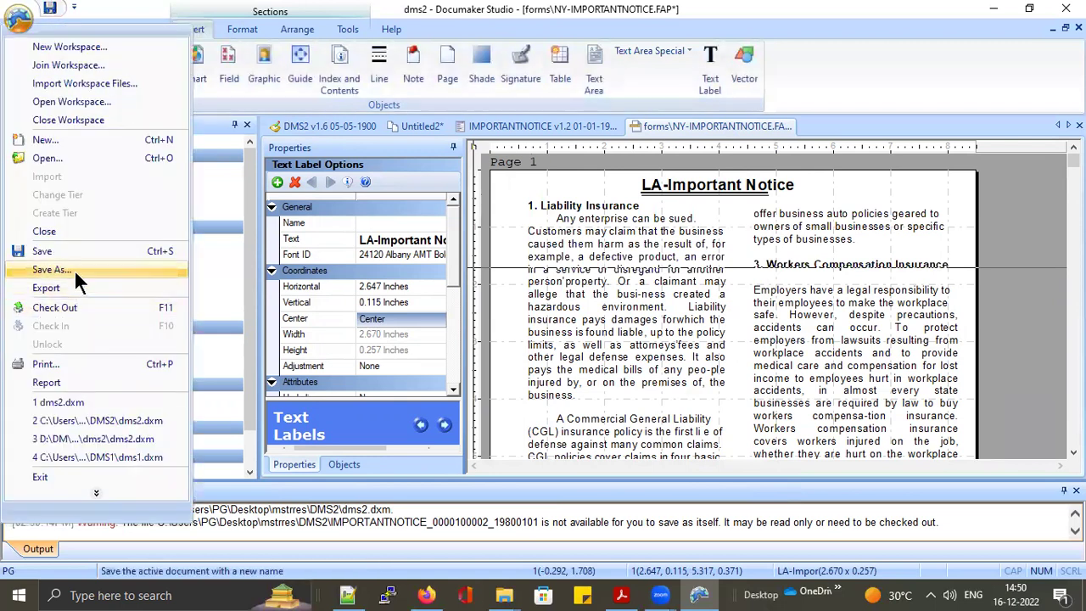
Save the modified section as LA-IMPORTANTNOTICE.FAP in the forms folder.
left_click(608, 278)
left_click(608, 278)
key("ctrl+s")
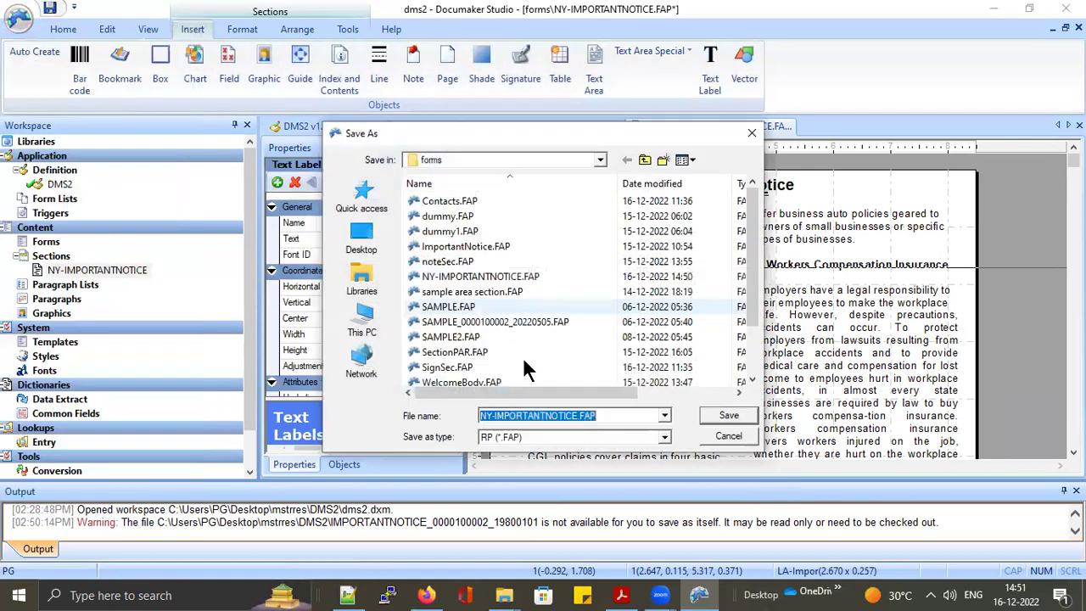
left_click(499, 415)
key("BackSpace")
key("BackSpace")
key("BackSpace")
type("LA-")
left_click(728, 415)
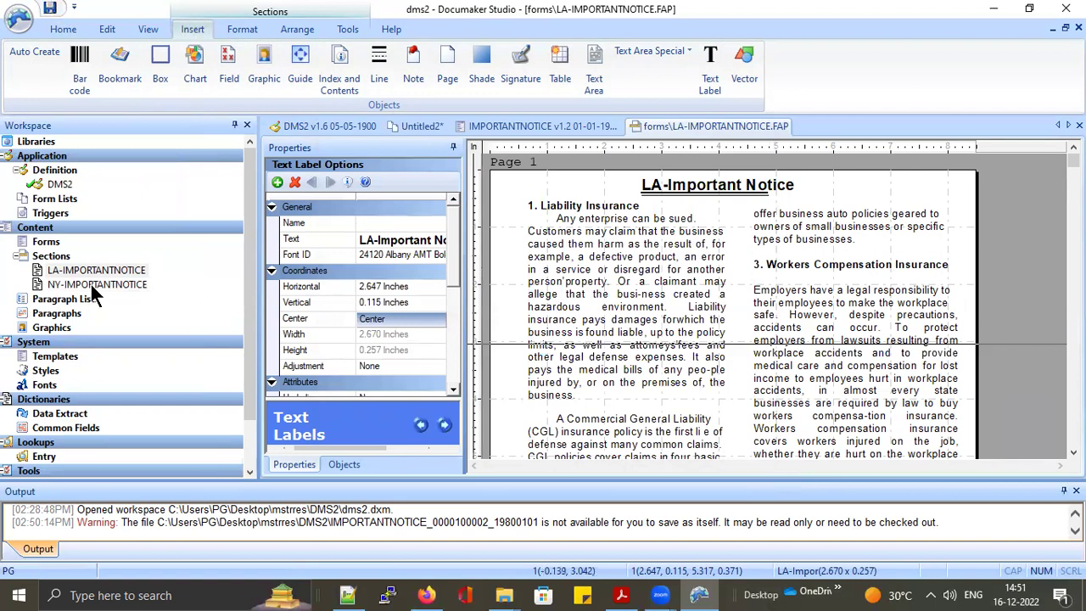
Compare the headings of the NY-IMPORTANTNOTICE and LA-IMPORTANTNOTICE sections.
double_click(95, 286)
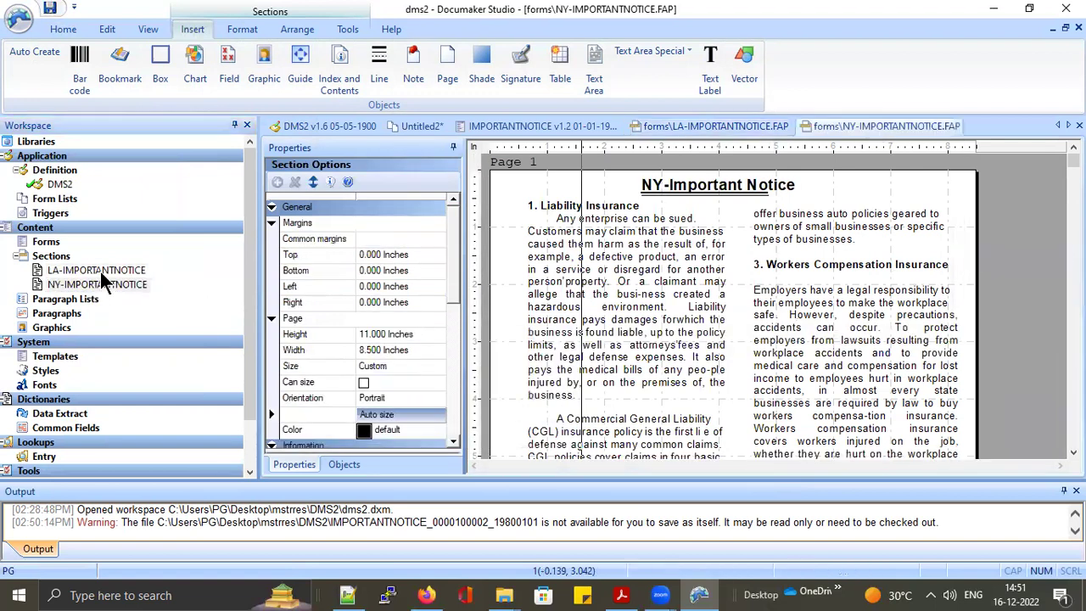
double_click(96, 272)
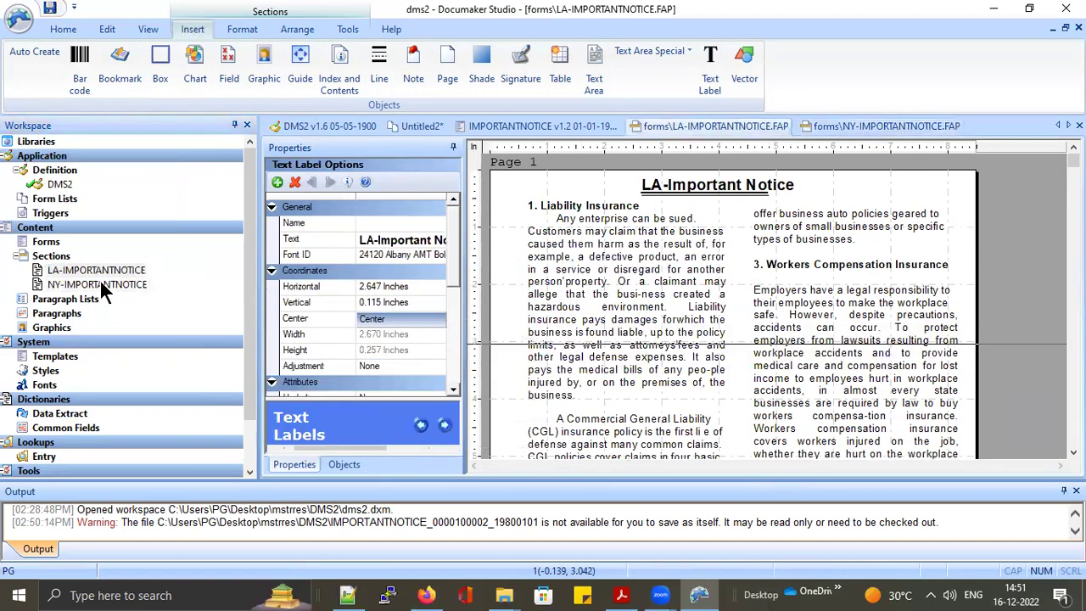
left_click(102, 289)
left_click(103, 272)
left_click(105, 284)
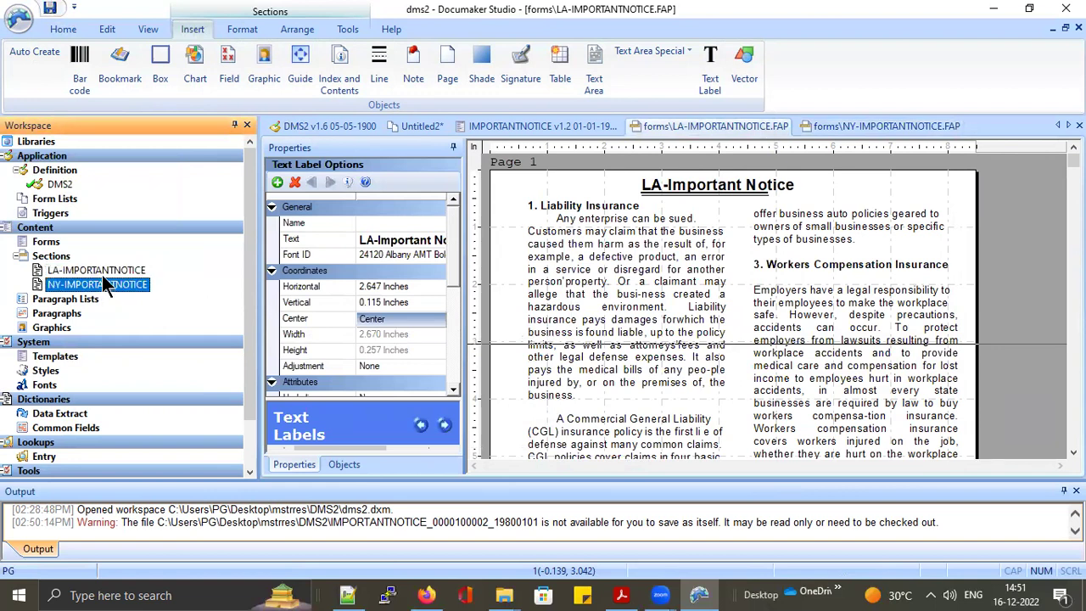
Check in the NY-IMPORTANTNOTICE and LA-IMPORTANTNOTICE sections to the library.
right_click(102, 288)
left_click(150, 371)
left_click(637, 404)
left_click(101, 272)
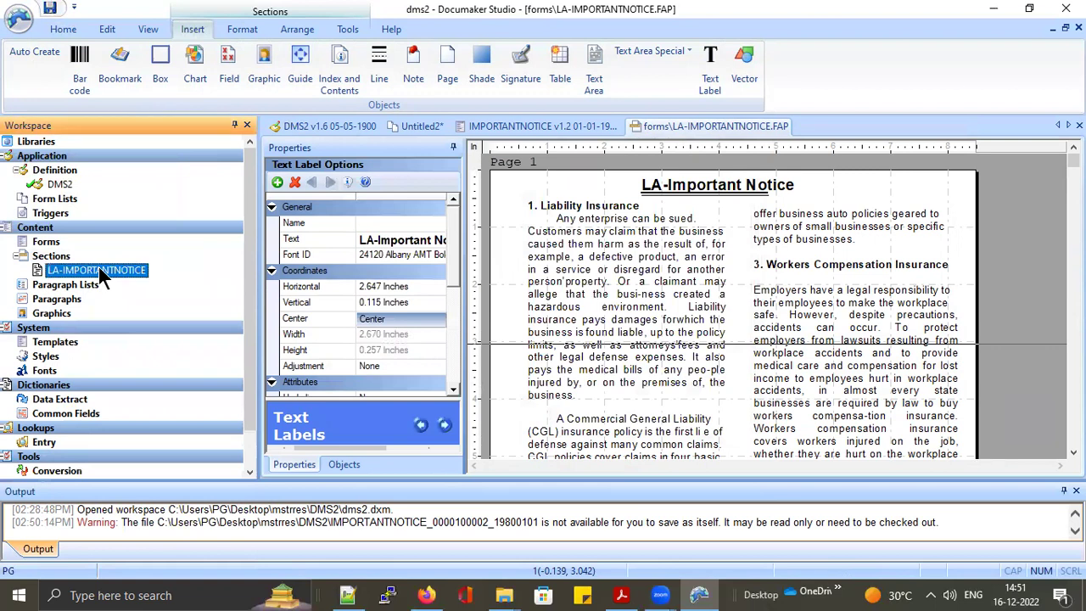
right_click(100, 275)
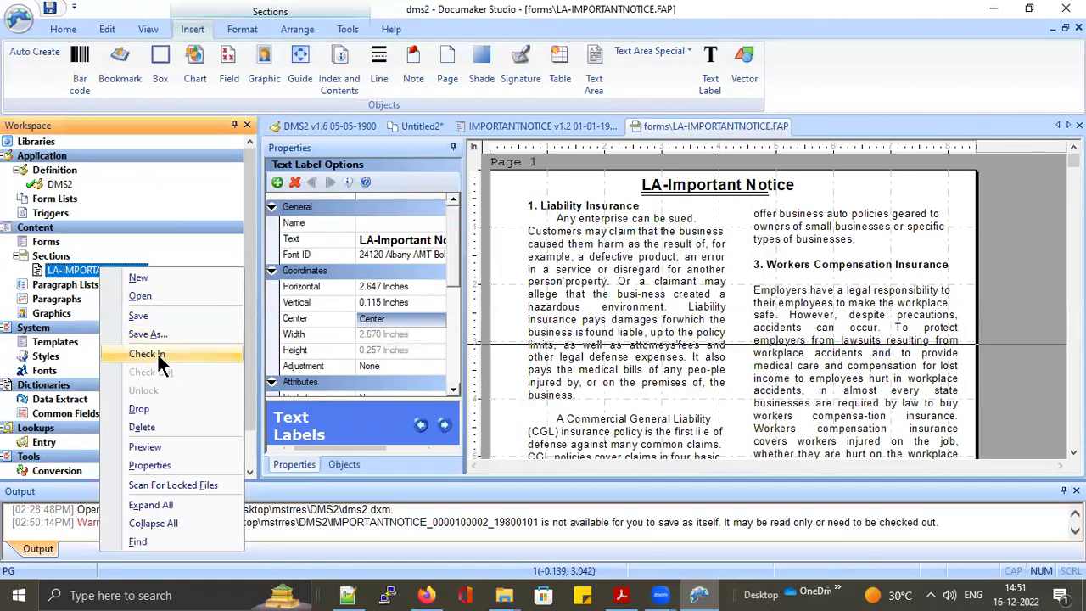
left_click(160, 360)
left_click(638, 404)
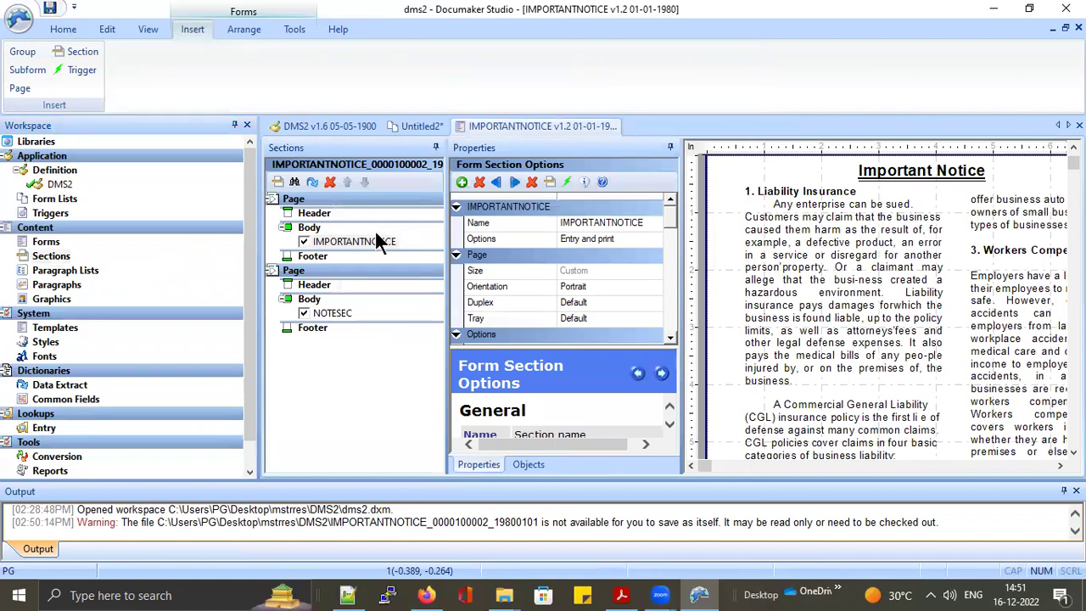
Create a new form without header sections, using LA-IMPORTANTNOTICE as its body section.
left_click(51, 244)
right_click(53, 245)
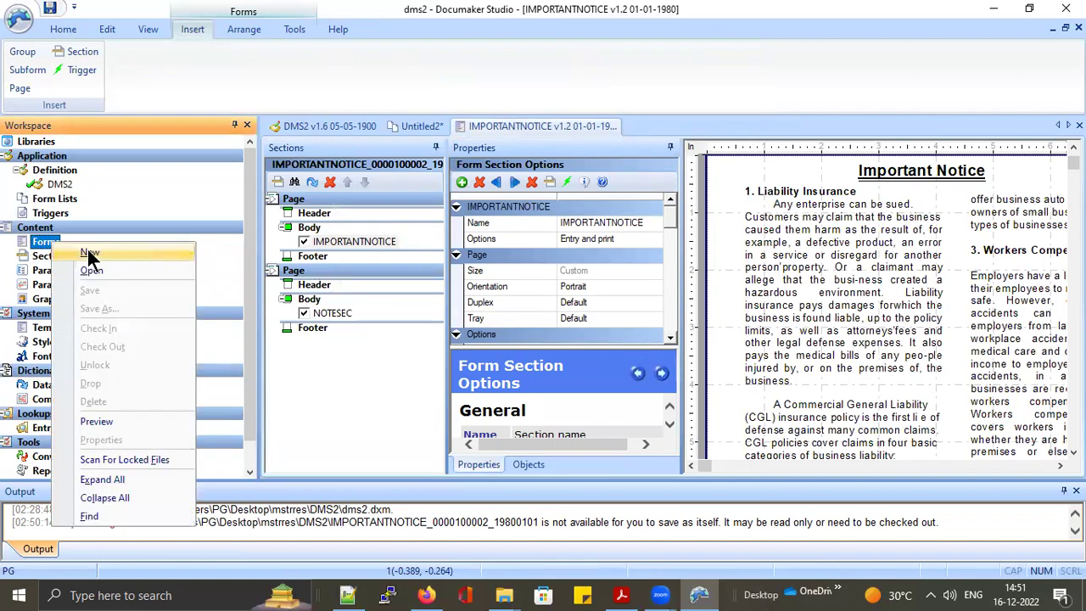
left_click(89, 254)
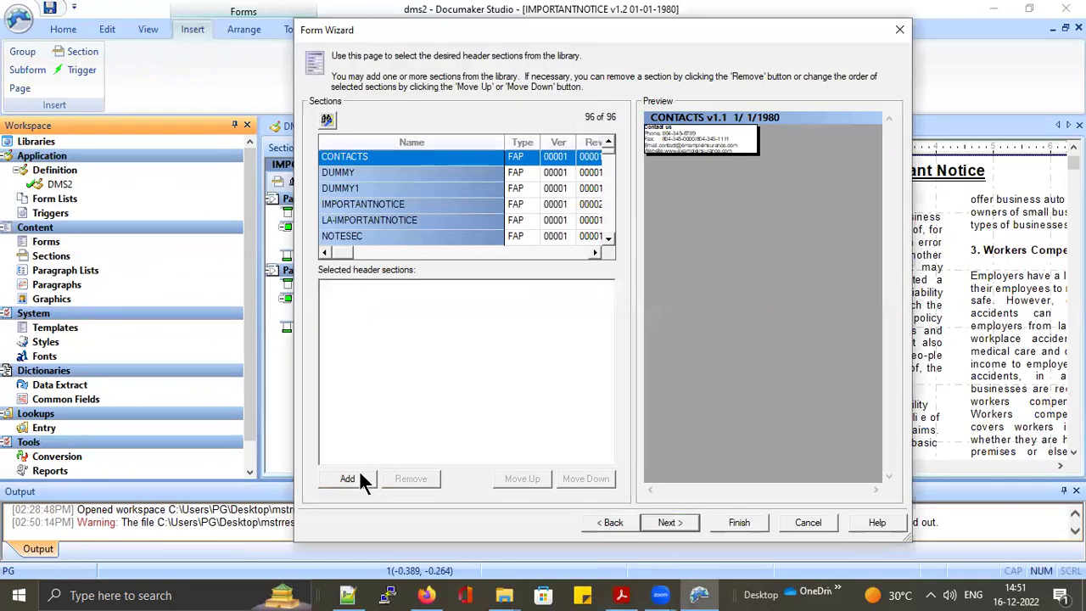
left_click(666, 522)
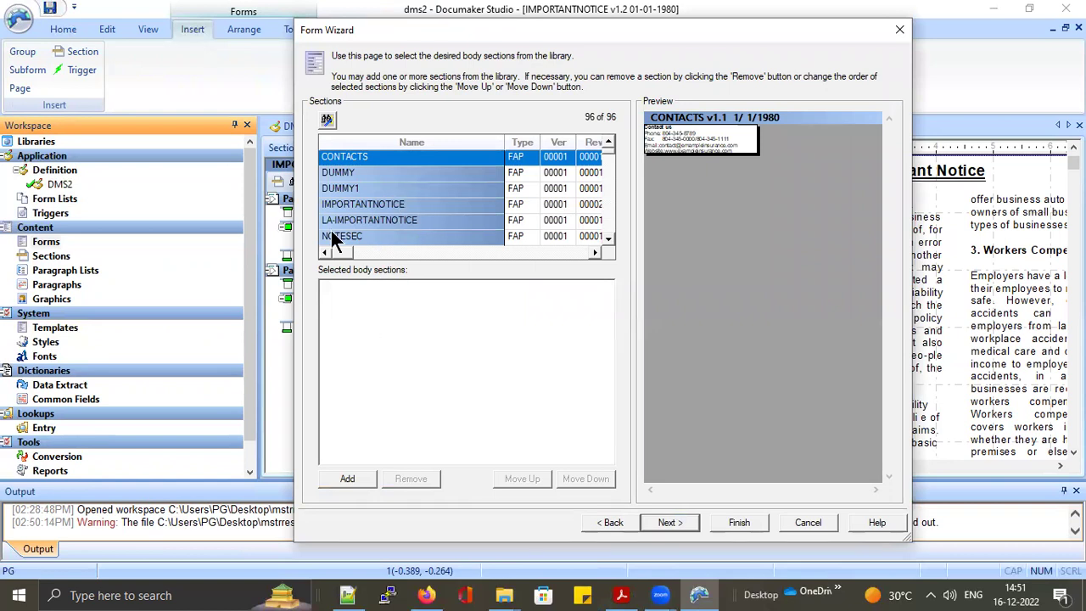
left_click(358, 220)
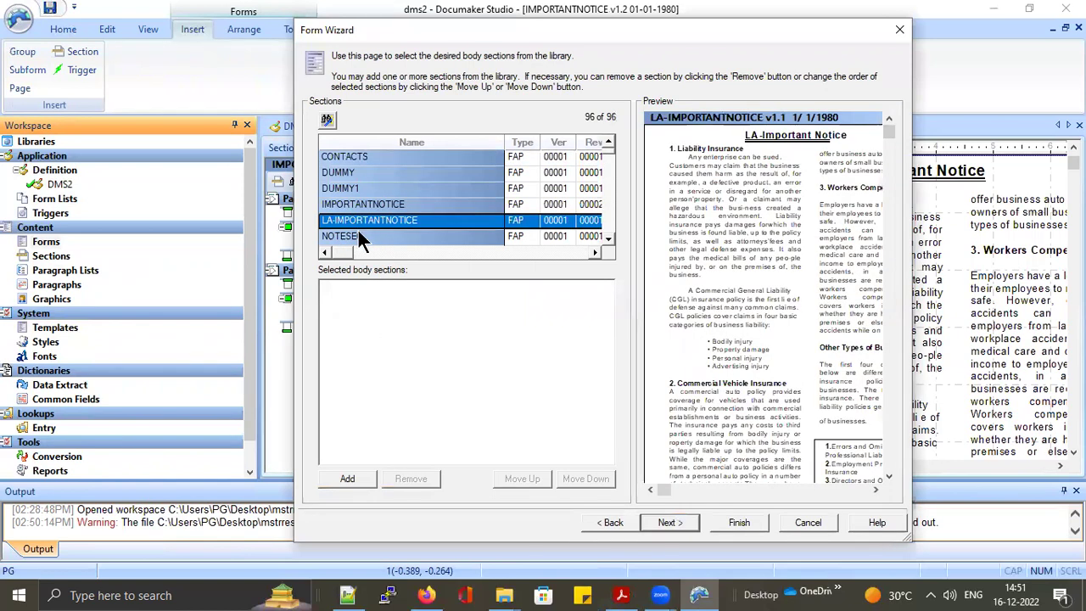
left_click(360, 479)
left_click(720, 515)
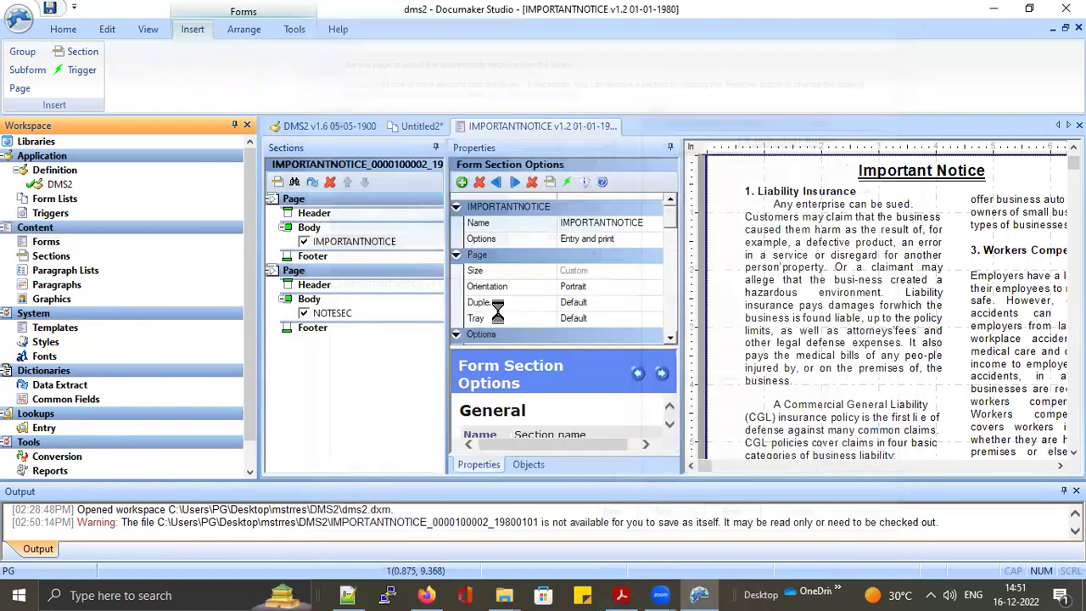
Save the new form as LA_ImportantNotice.for in the forlib folder.
left_click(20, 17)
left_click(51, 251)
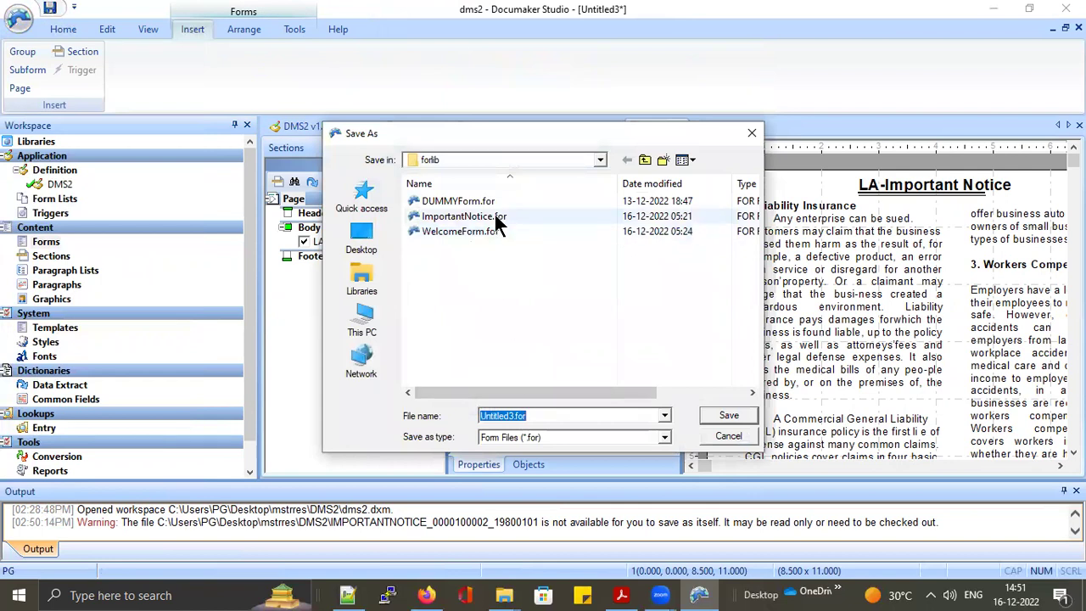
left_click(472, 217)
double_click(539, 415)
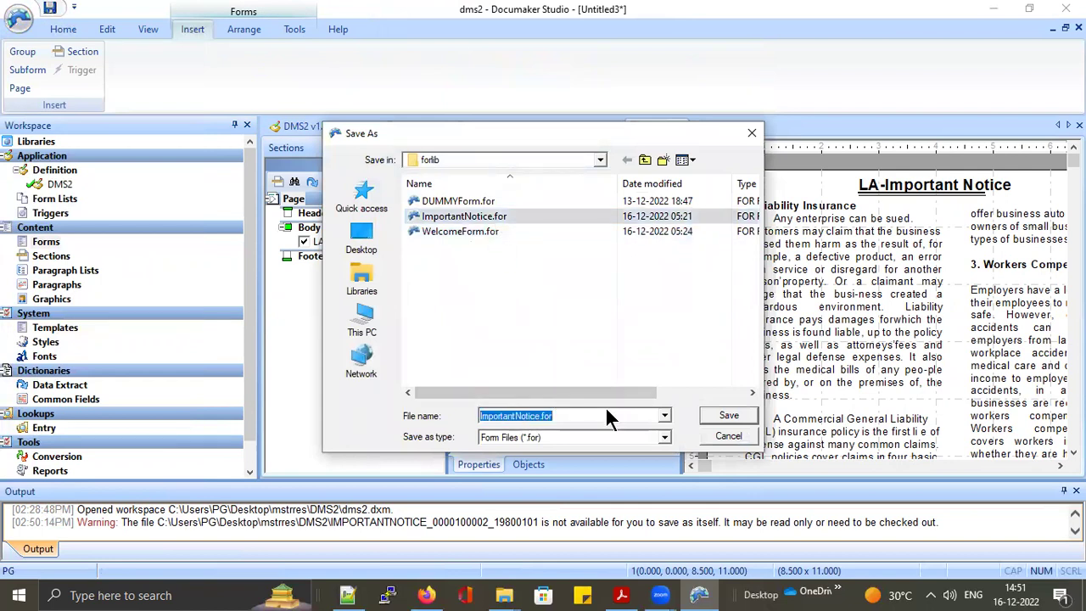
key("Home")
type("N")
key("BackSpace")
type("LA")
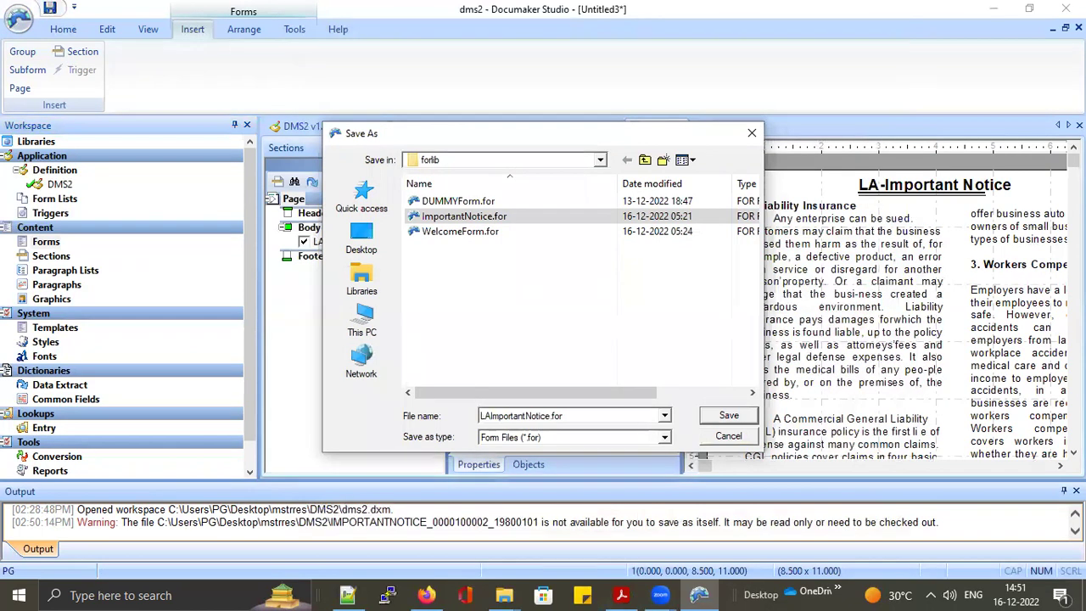
type("_")
left_click(741, 414)
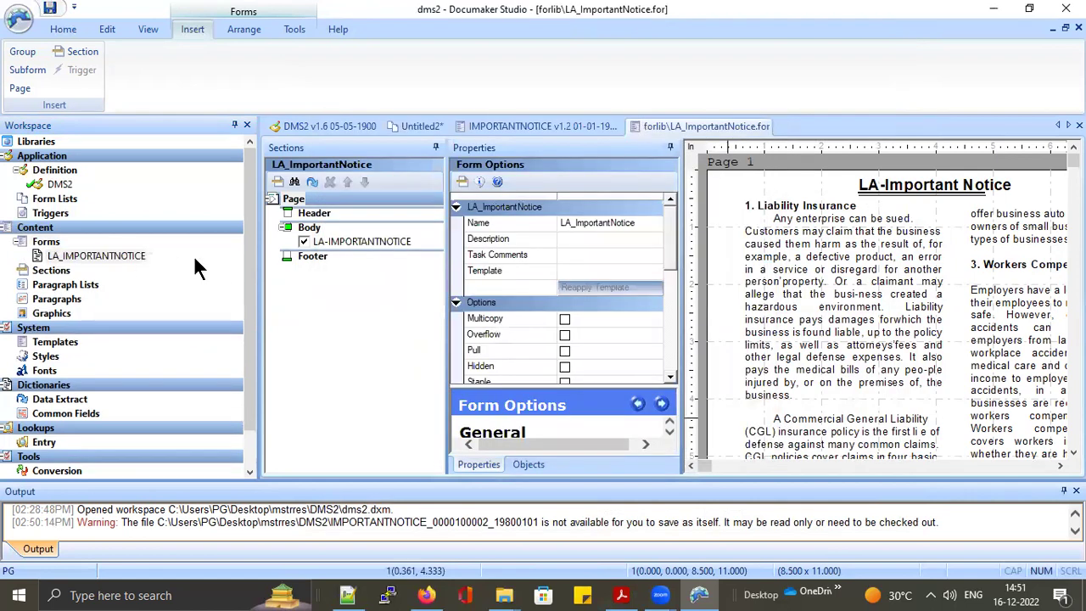
Check in the LA_IMPORTANTNOTICE form to the library.
right_click(113, 263)
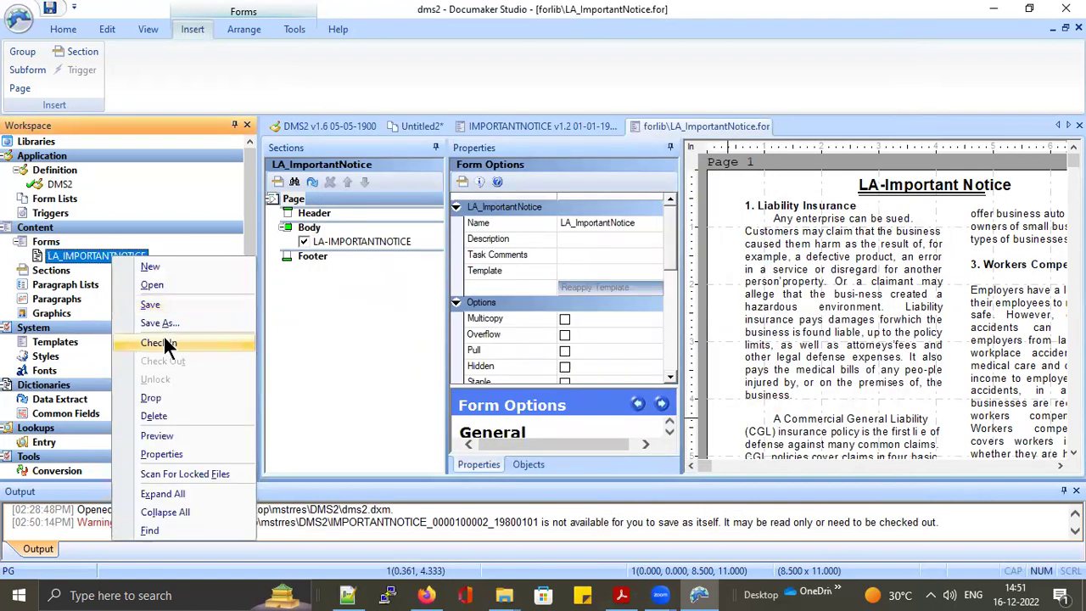
left_click(165, 340)
left_click(624, 402)
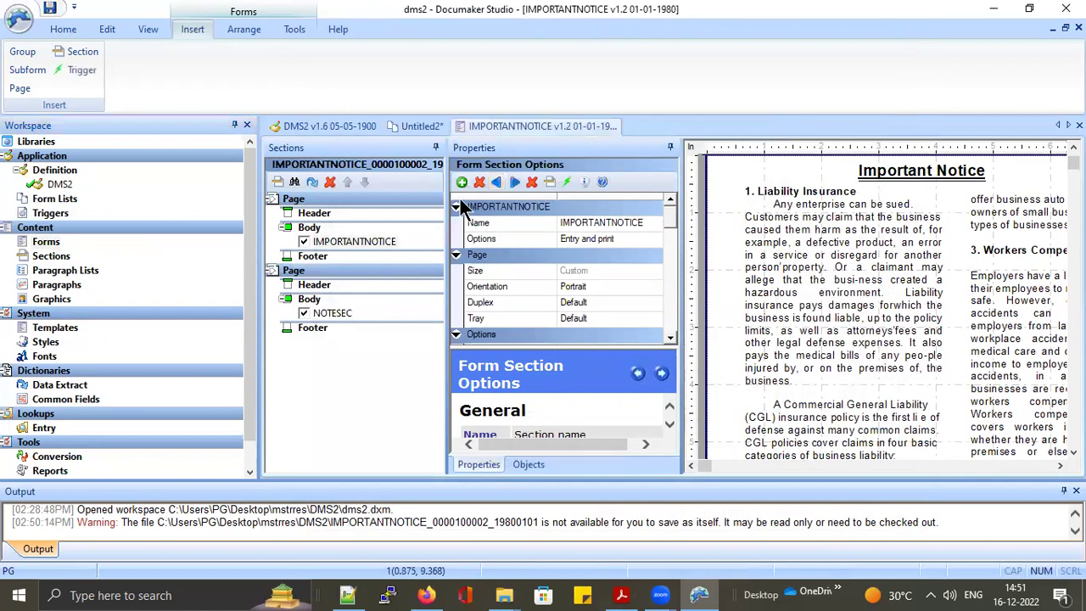
Create a new form without header sections, using NY-IMPORTANTNOTICE as its body section.
right_click(53, 246)
left_click(96, 251)
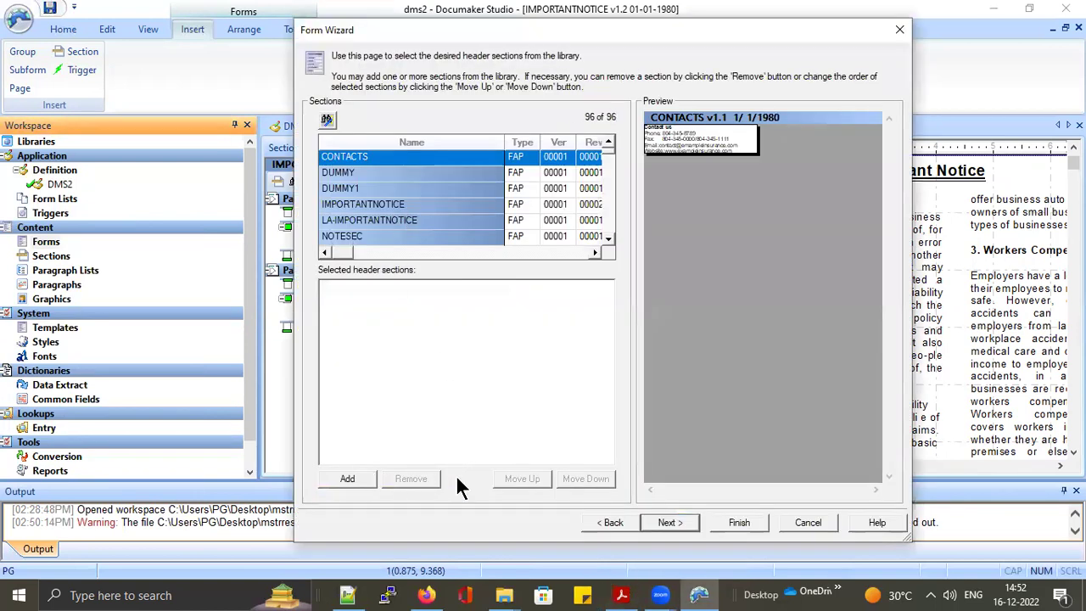
left_click(671, 522)
scroll(400, 210, "down", 1)
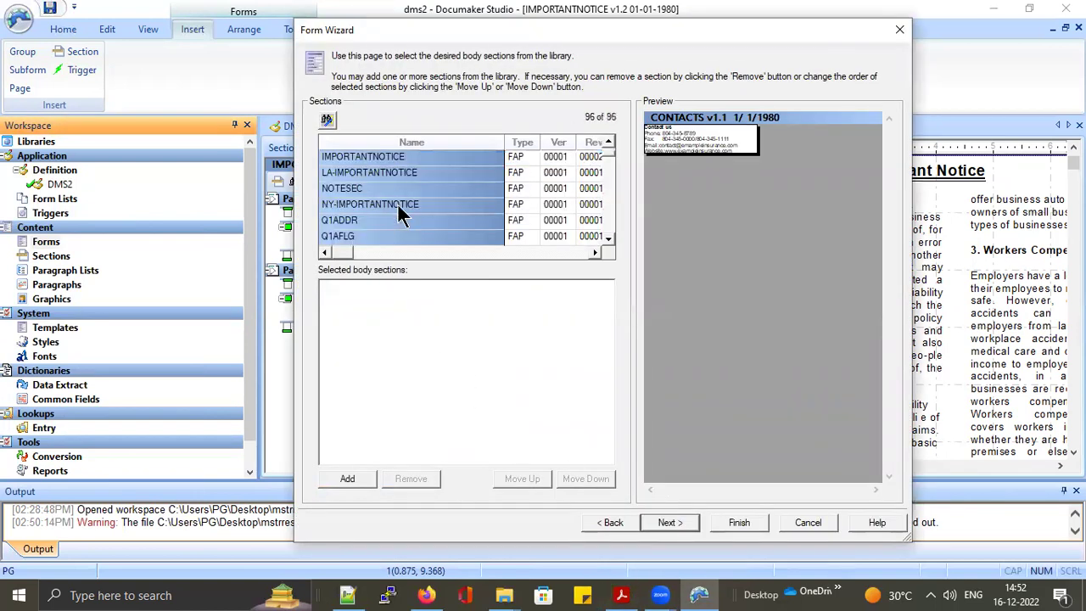
left_click(398, 207)
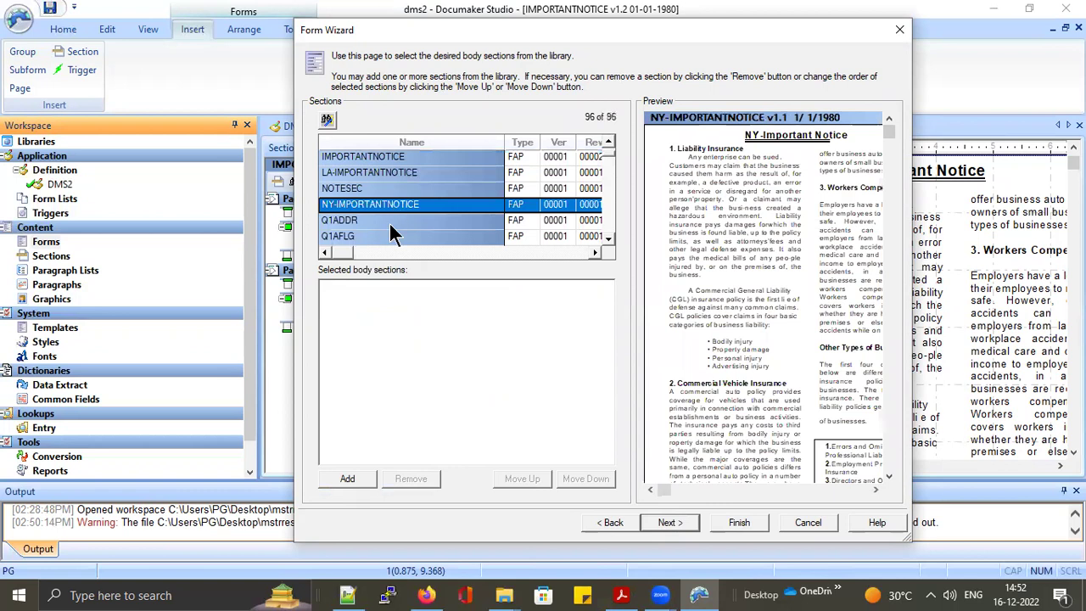
left_click(348, 480)
left_click(739, 521)
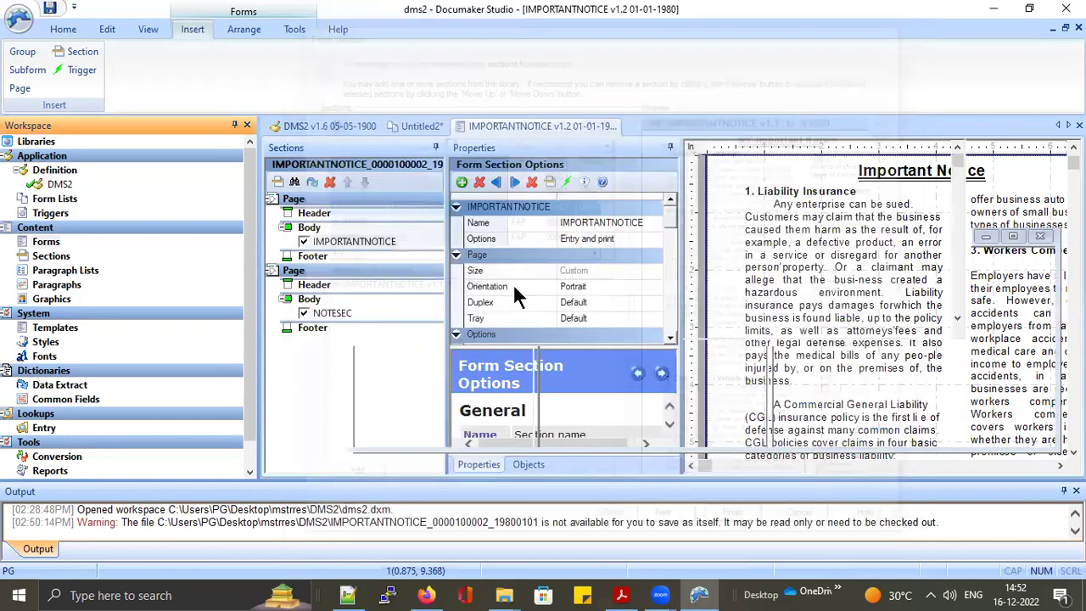
Save the new form as NY_ImportantNotice.for in the forlib folder.
left_click(19, 17)
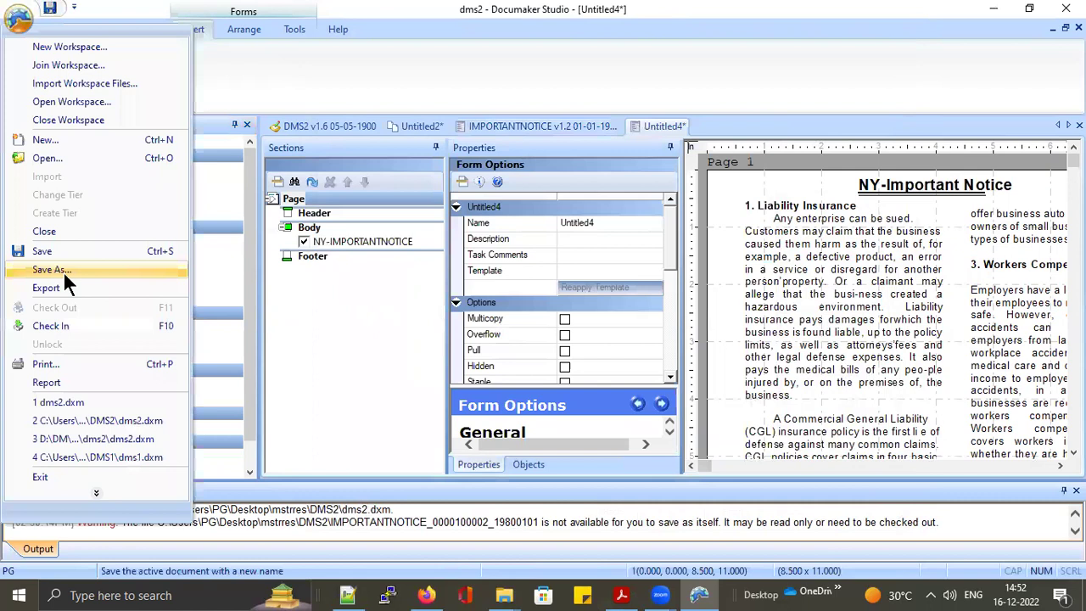
left_click(63, 251)
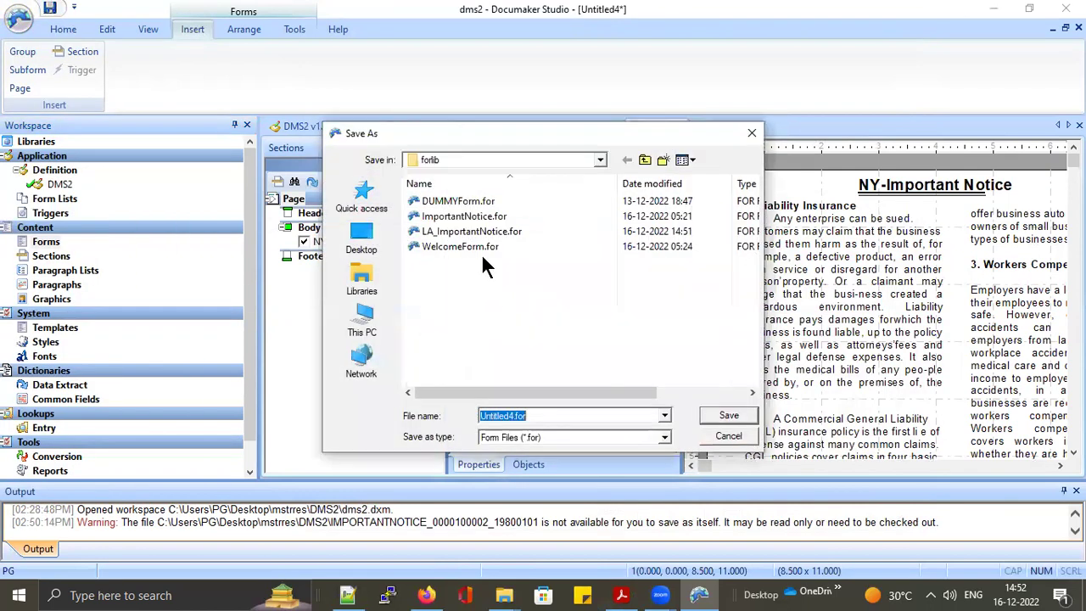
left_click(462, 230)
left_click(495, 416)
left_click(495, 415)
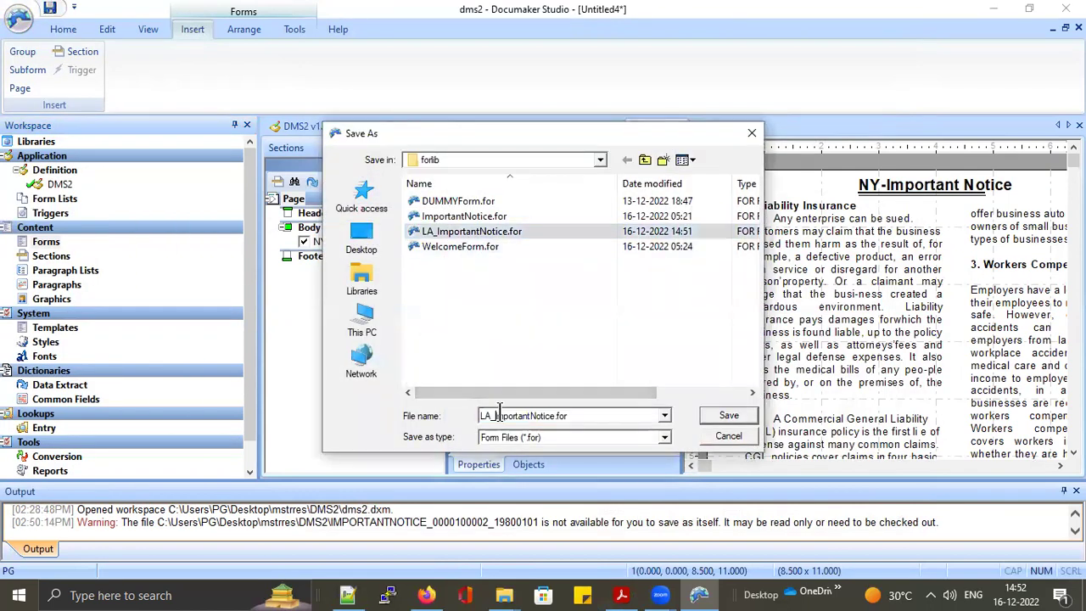
key("BackSpace")
key("BackSpace")
type("NY")
left_click(726, 416)
Check in the NY_IMPORTANTNOTICE form to the library.
left_click(87, 257)
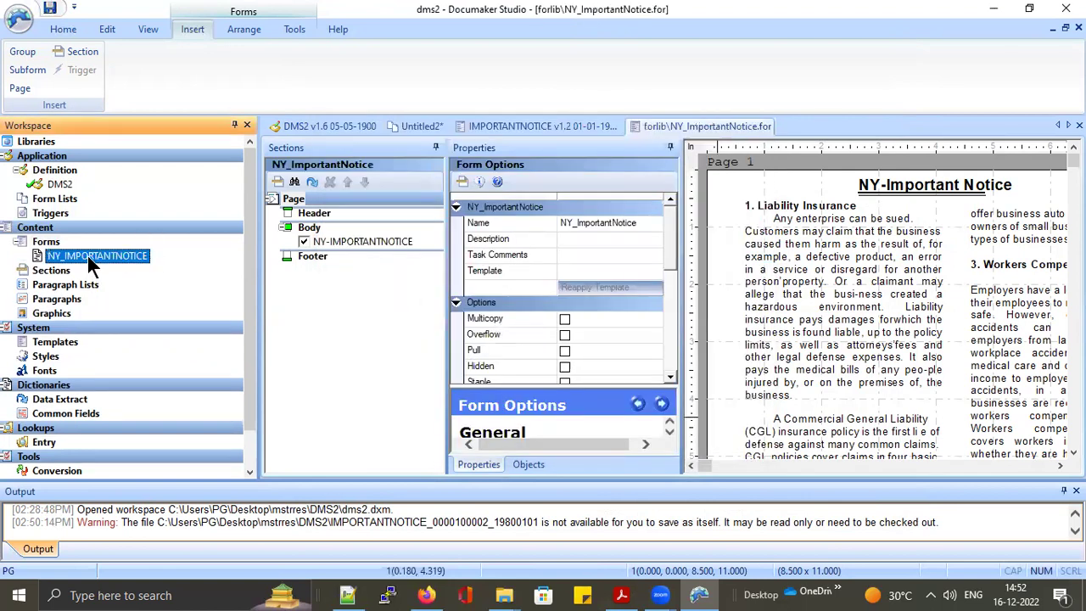
right_click(87, 256)
left_click(152, 341)
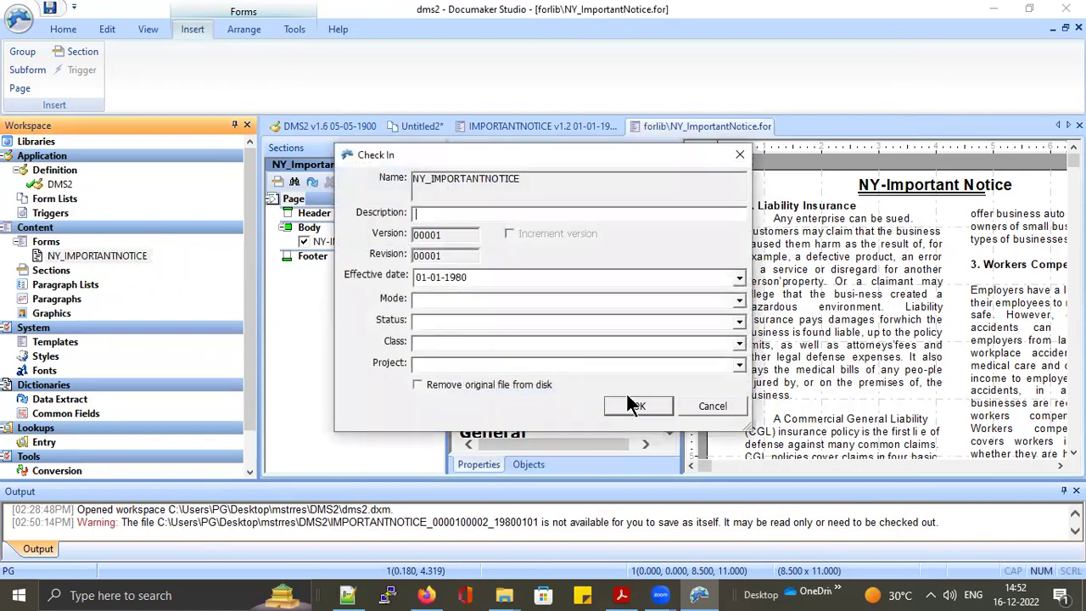
left_click(636, 404)
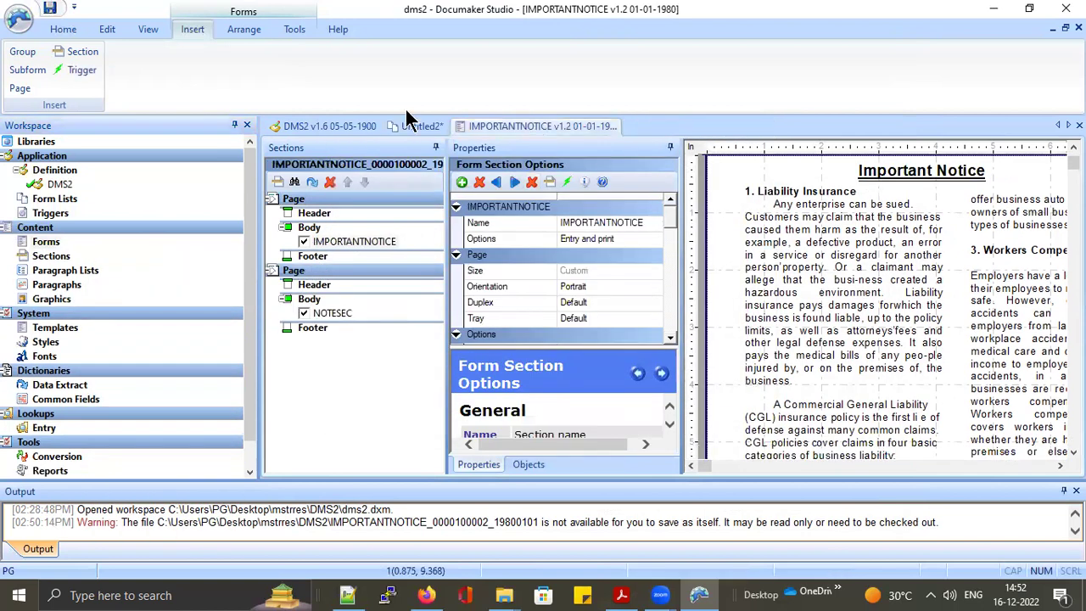
Insert the LA_IMPORTANTNOTICE and NY_IMPORTANTNOTICE forms from the library into the unsaved form list.
left_click(330, 126)
left_click(526, 128)
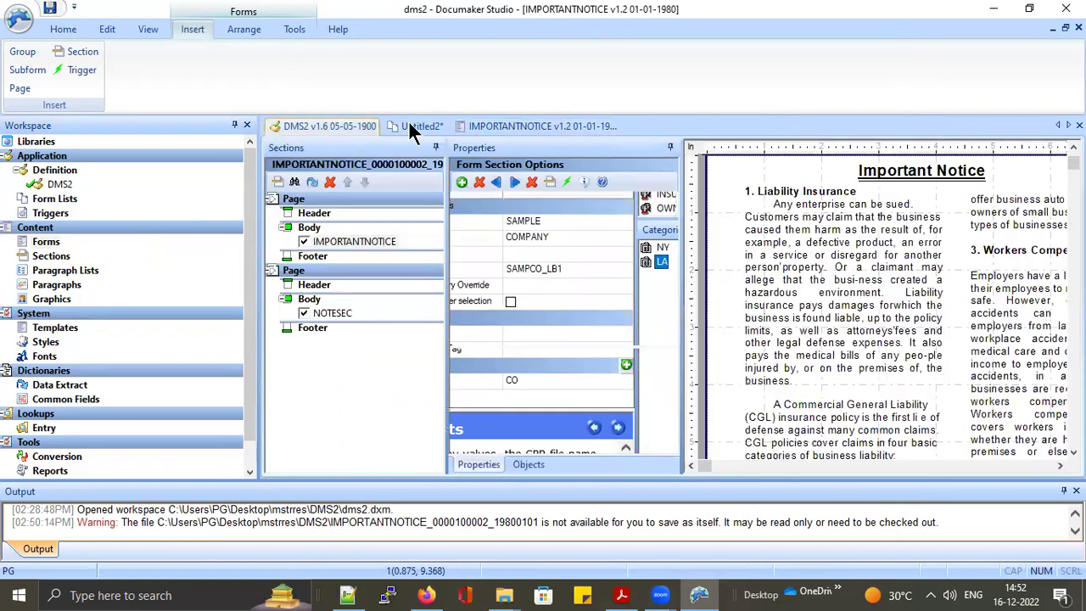
left_click(417, 126)
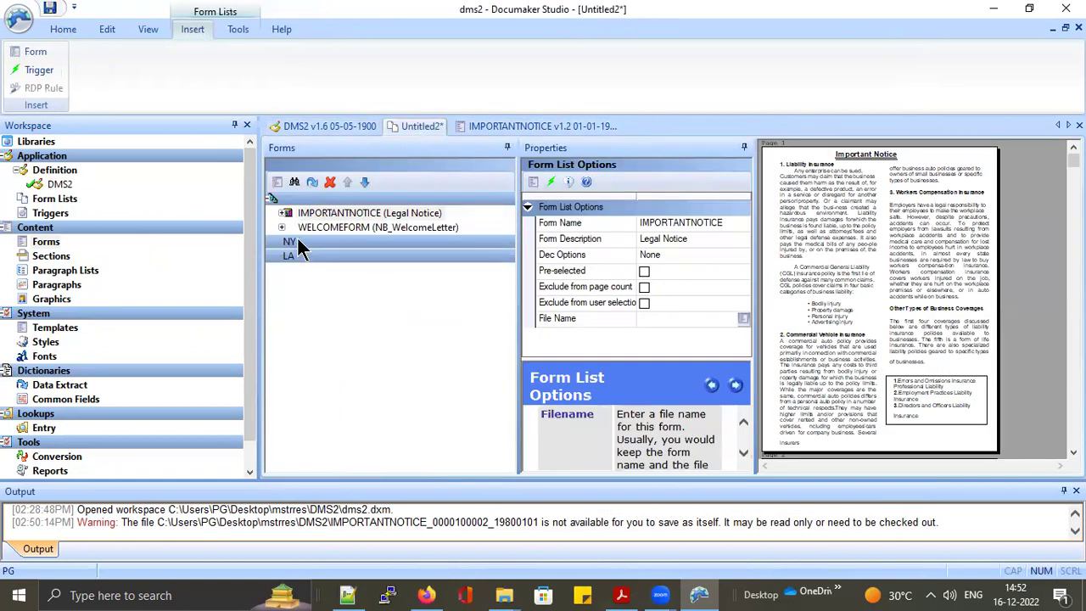
right_click(275, 198)
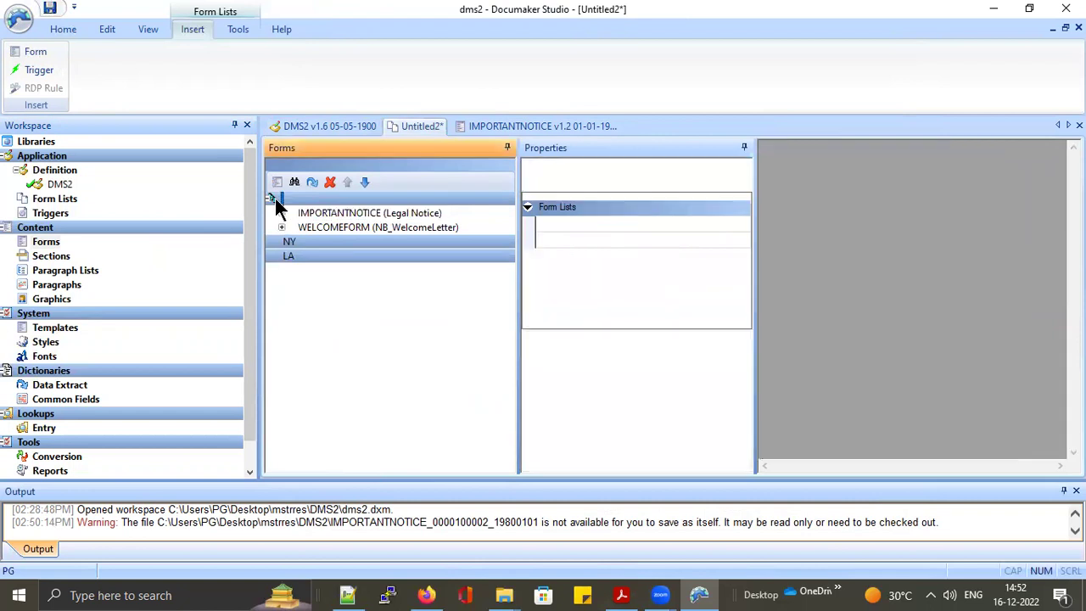
left_click(339, 209)
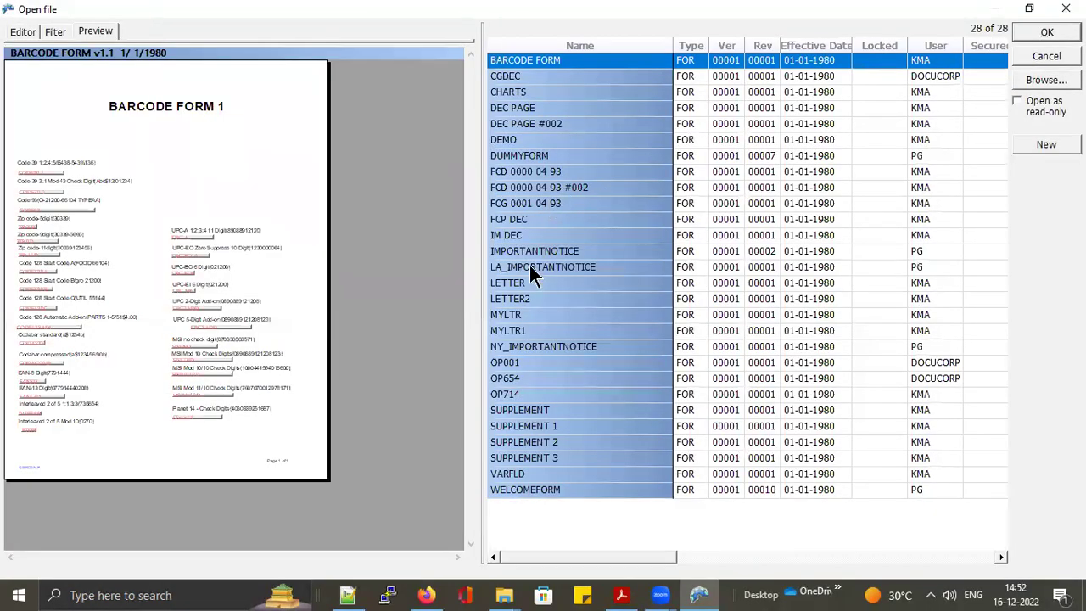
left_click(529, 266)
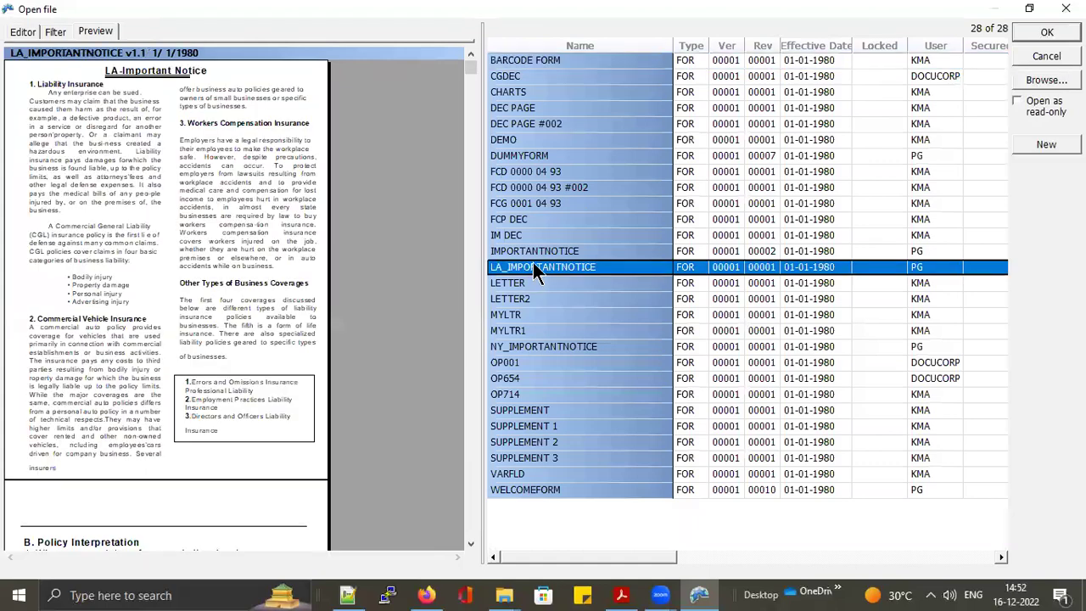
left_click(548, 346, "ctrl")
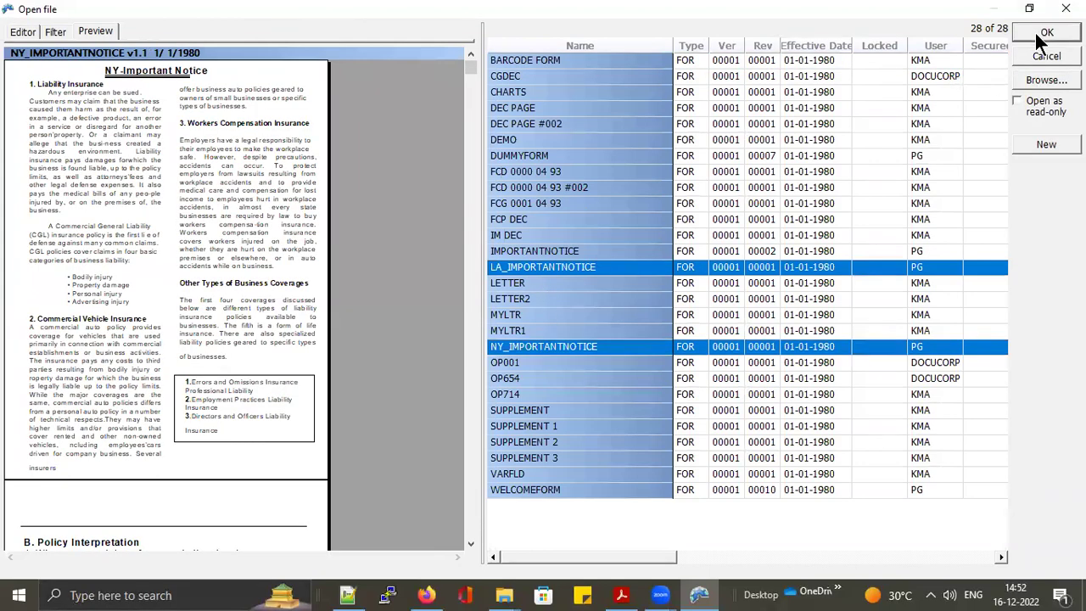
left_click(1043, 33)
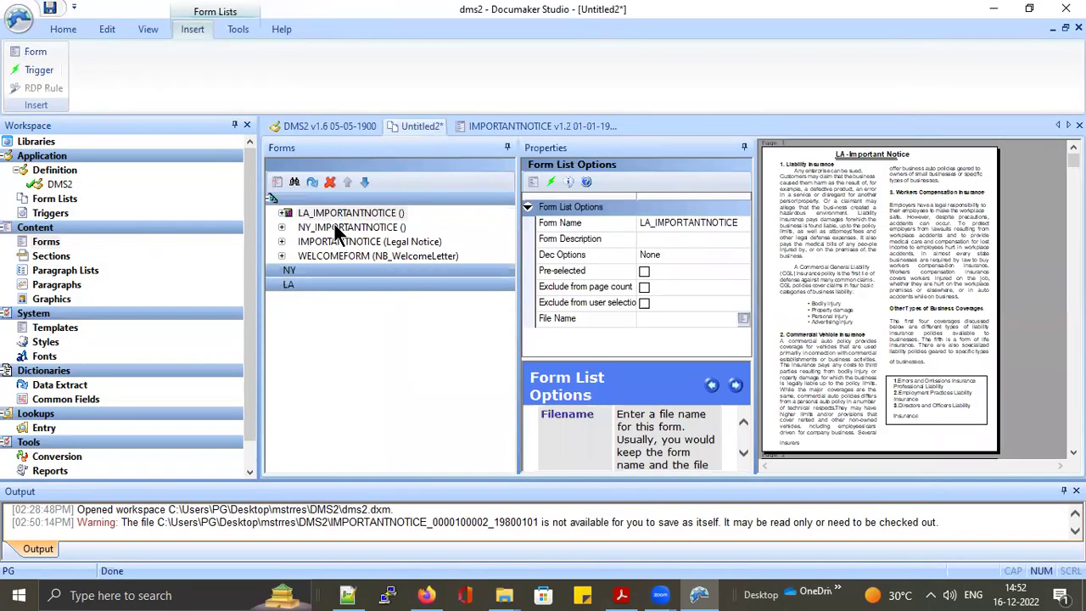
Move NY_IMPORTANTNOTICE into the NY category and LA_IMPORTANTNOTICE into the LA category of the form list.
left_click(335, 226)
left_click(312, 286)
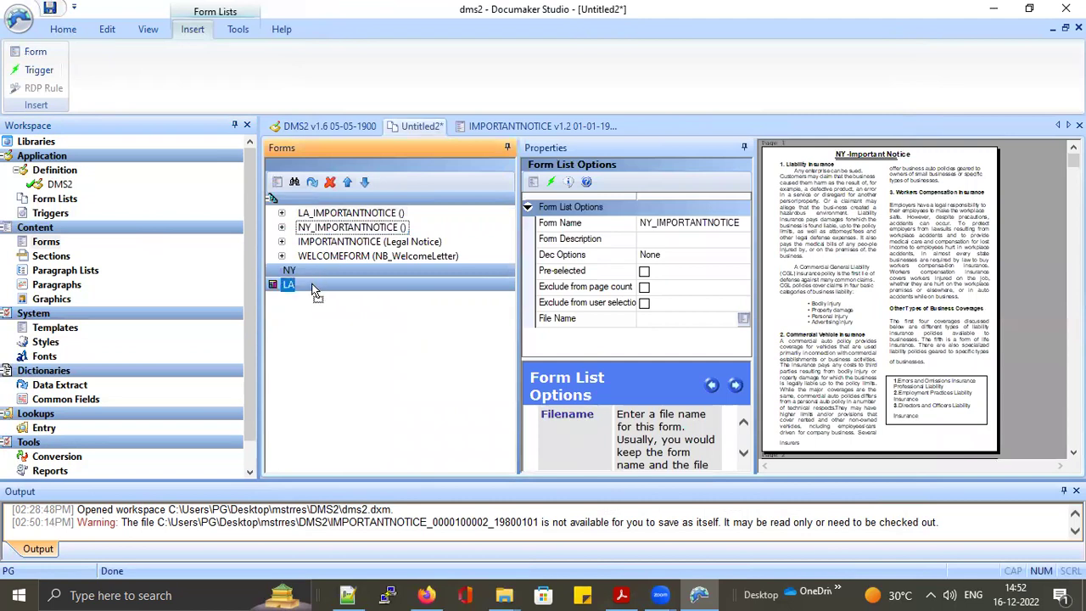
left_click_drag(308, 285, 324, 286)
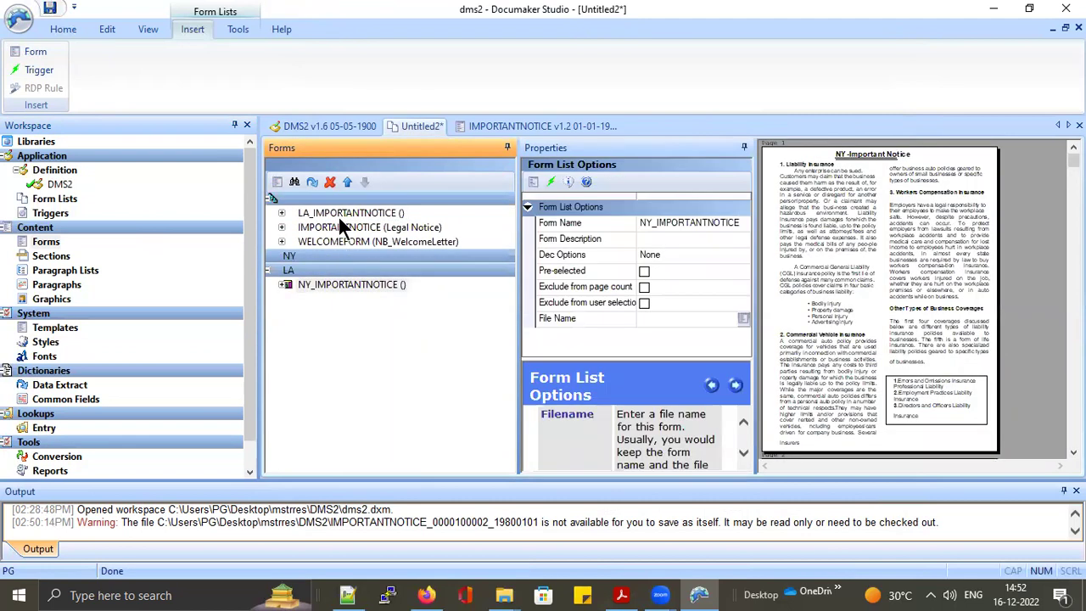
left_click(340, 211)
left_click(317, 268)
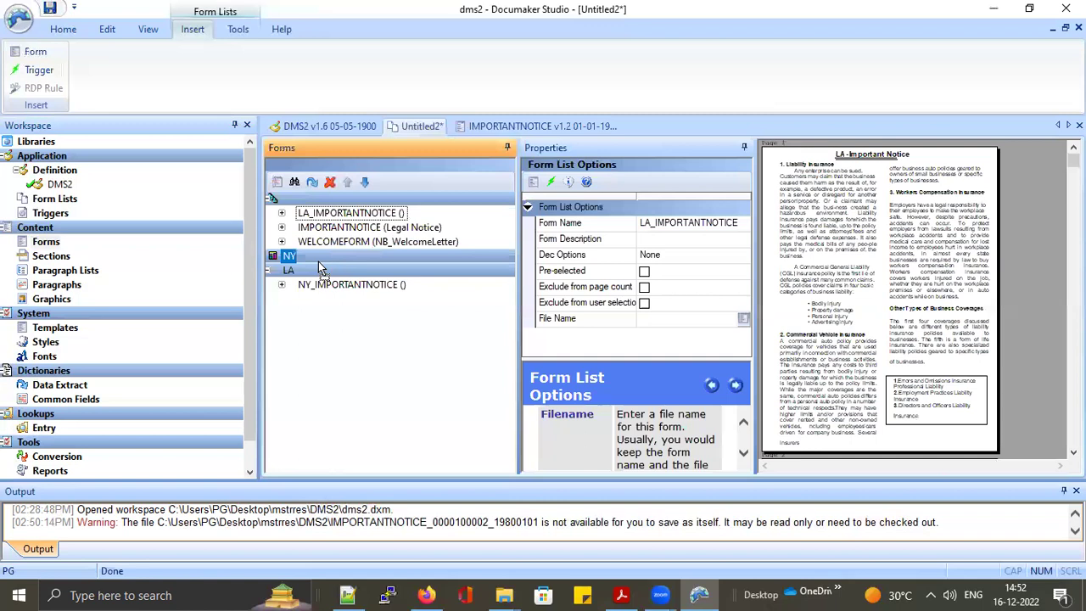
left_click_drag(301, 272, 319, 243)
left_click_drag(315, 285, 328, 293)
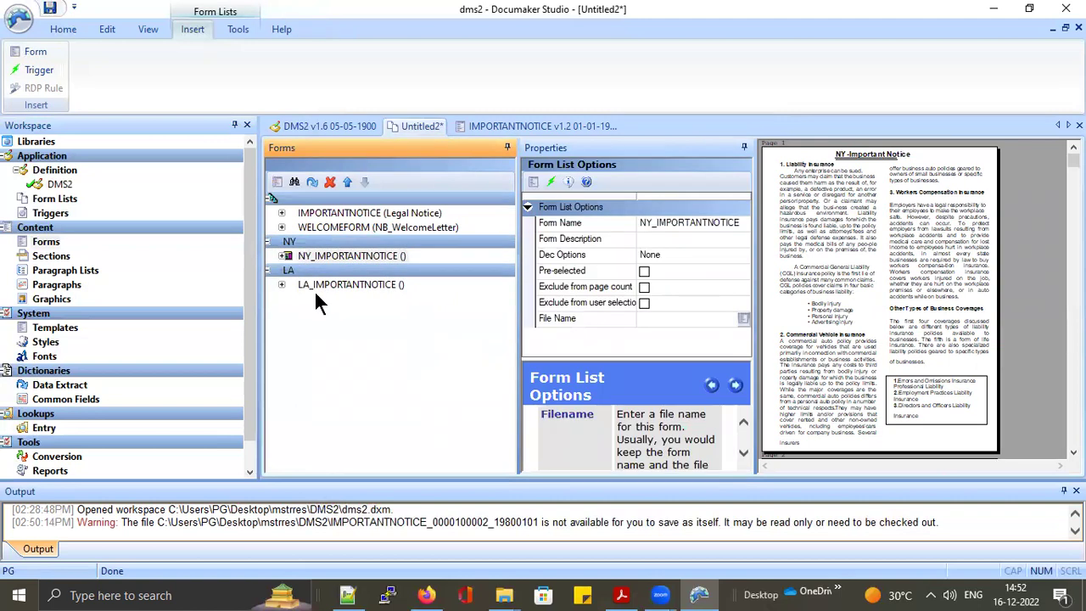
Examine the NY and LA categories and the triggers assigned to the IMPORTANTNOTICE, NY_IMPORTANTNOTICE and LA_IMPORTANTNOTICE forms.
left_click(265, 271)
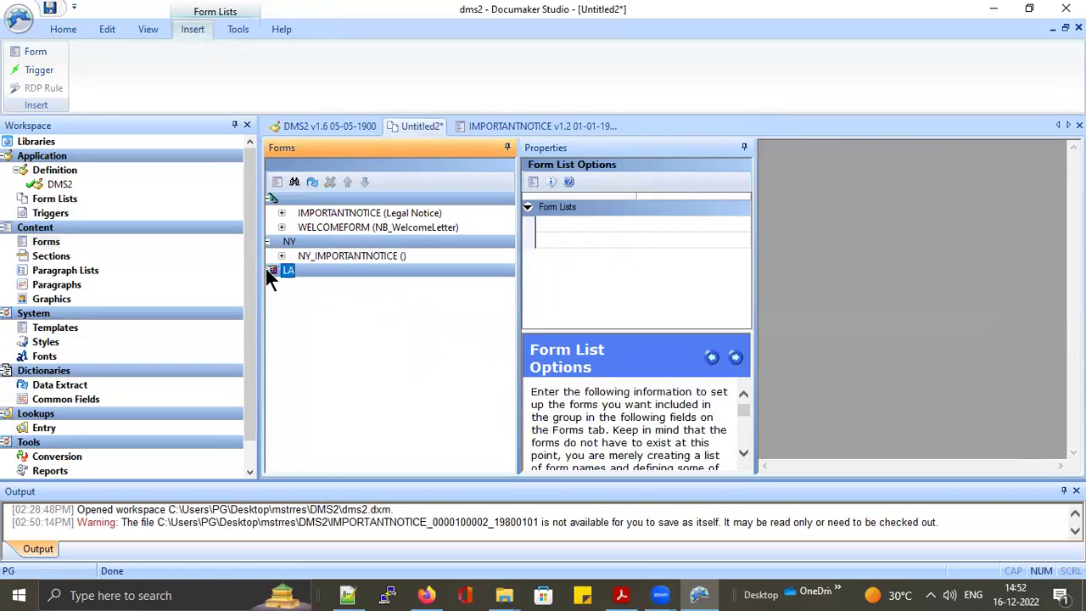
left_click(266, 241)
left_click(266, 242)
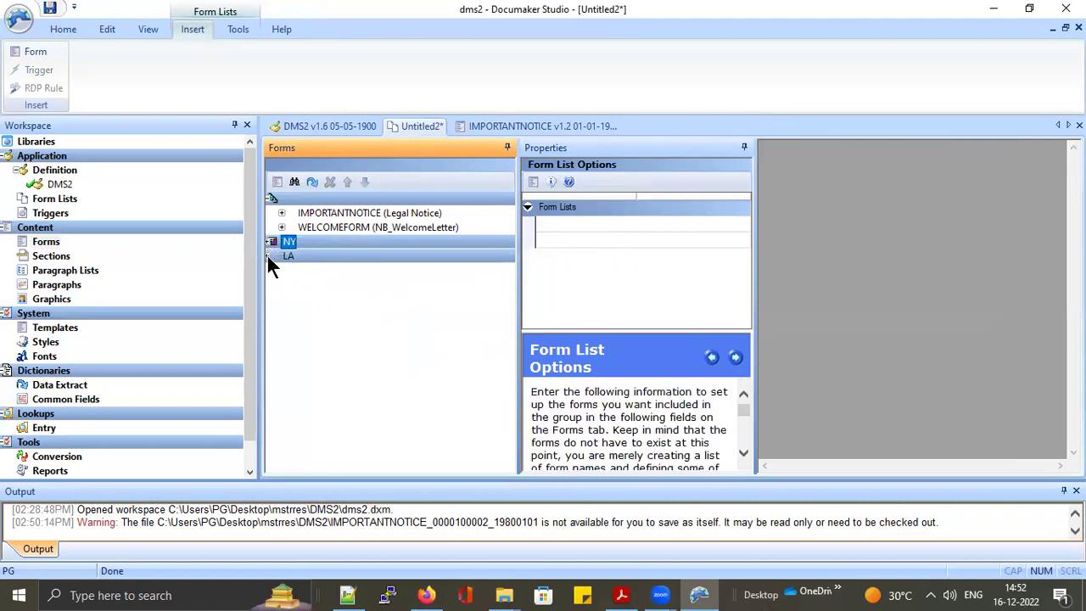
left_click(268, 256)
left_click(269, 243)
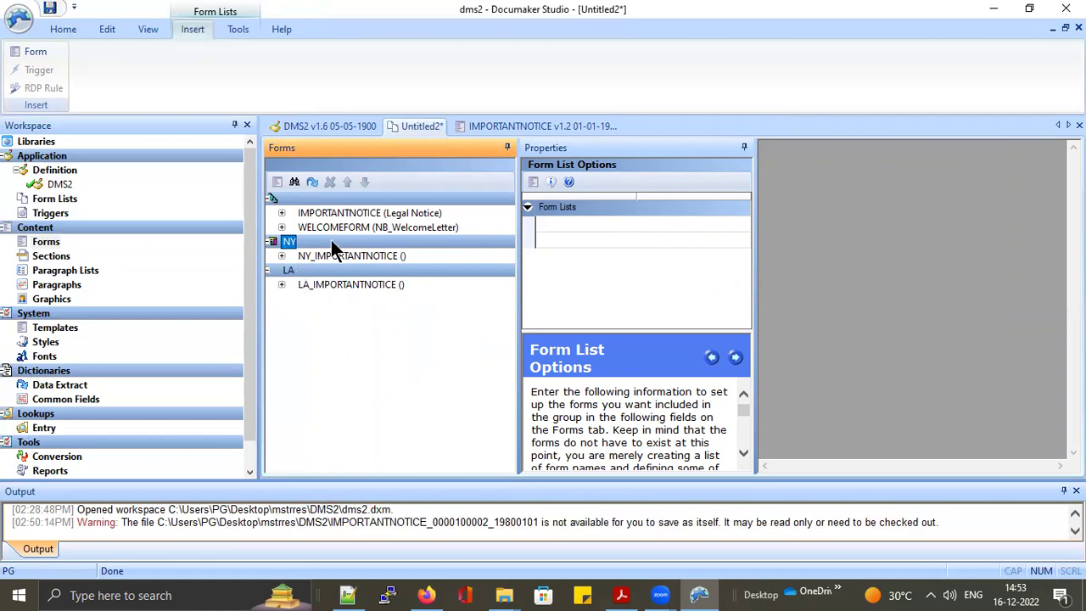
left_click(284, 256)
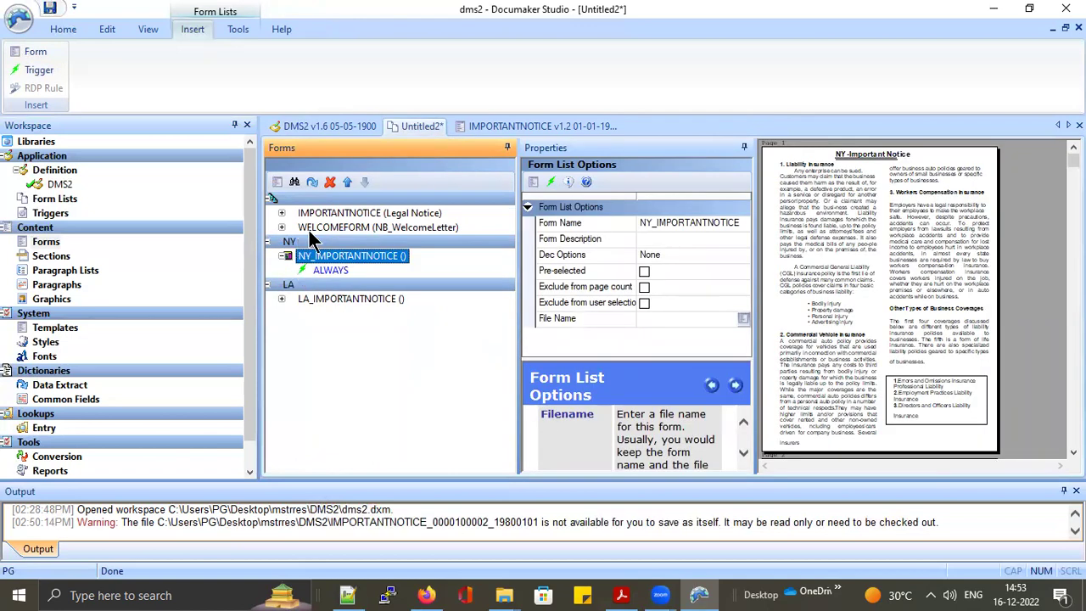
left_click(327, 271)
left_click(575, 254)
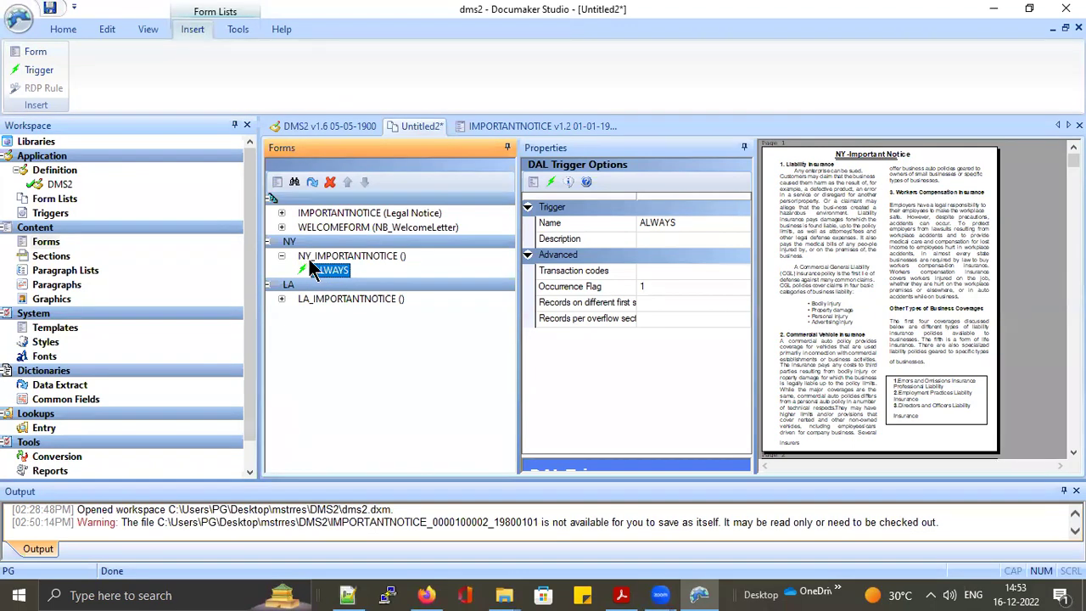
left_click(300, 213)
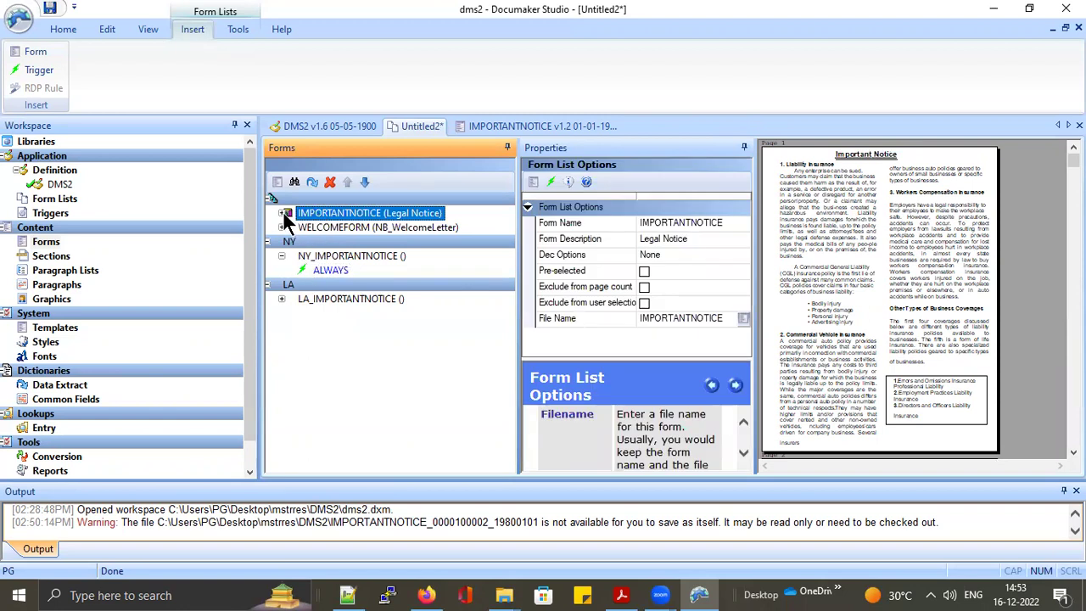
left_click(283, 213)
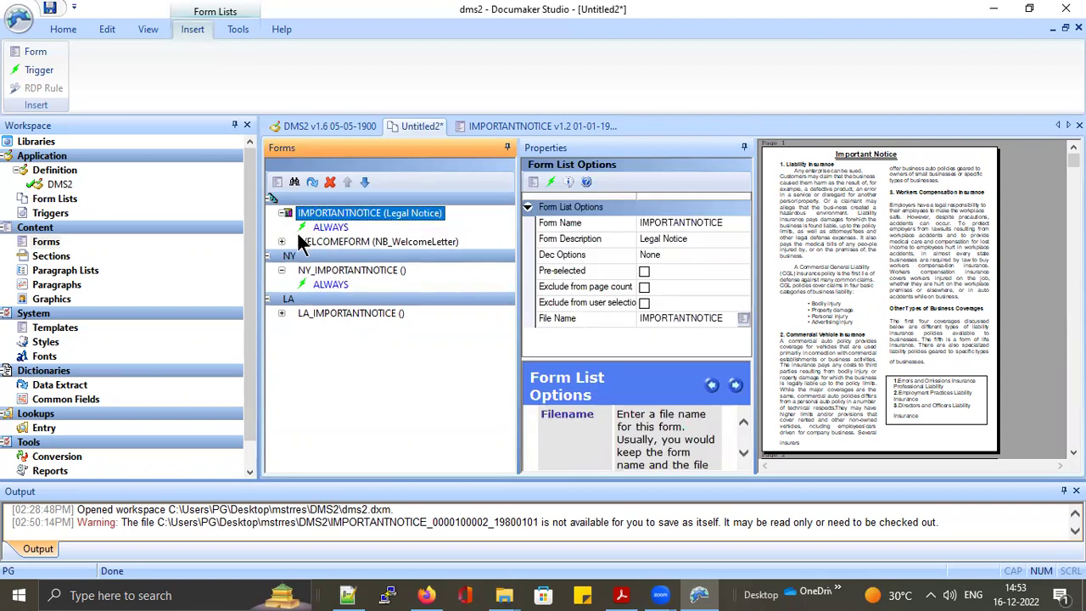
left_click(331, 285)
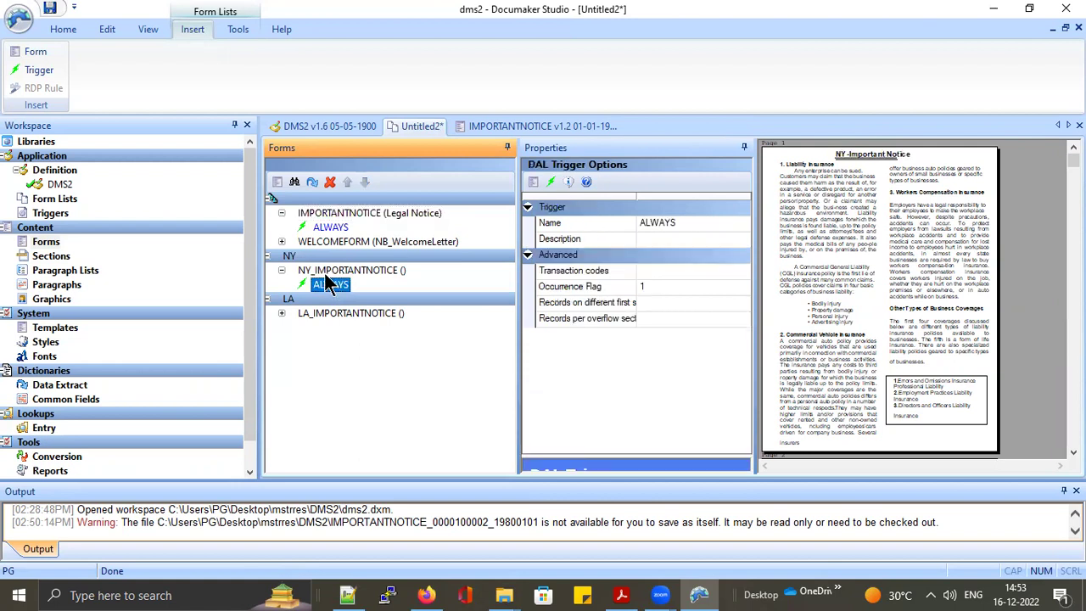
left_click(283, 313)
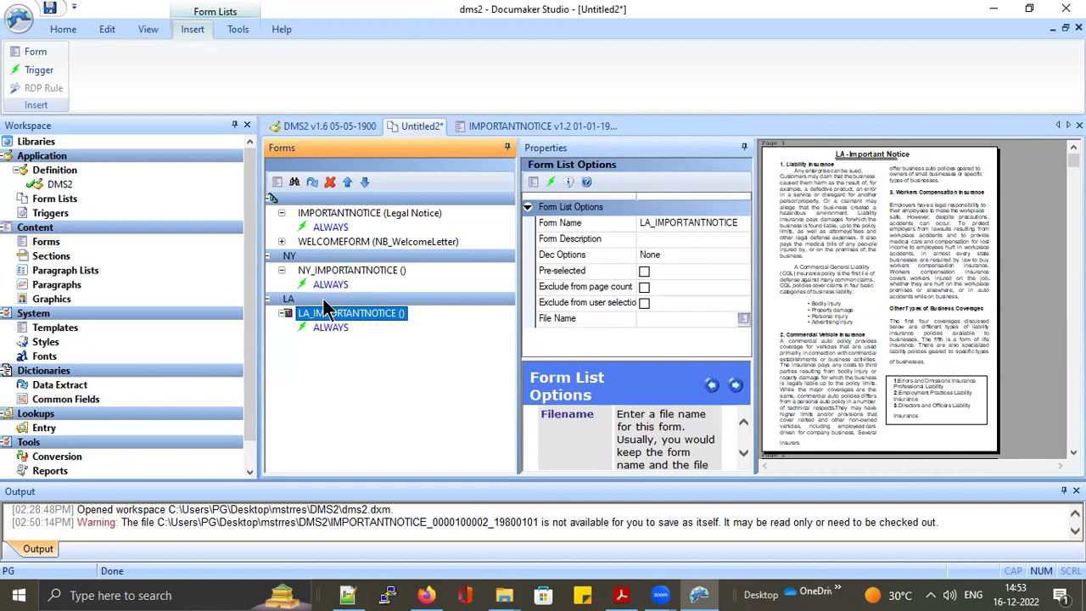
Review the collapsed and expanded state categories, and view the options and previews of the IMPORTANTNOTICE and WELCOMEFORM forms.
left_click(267, 298)
left_click(268, 256)
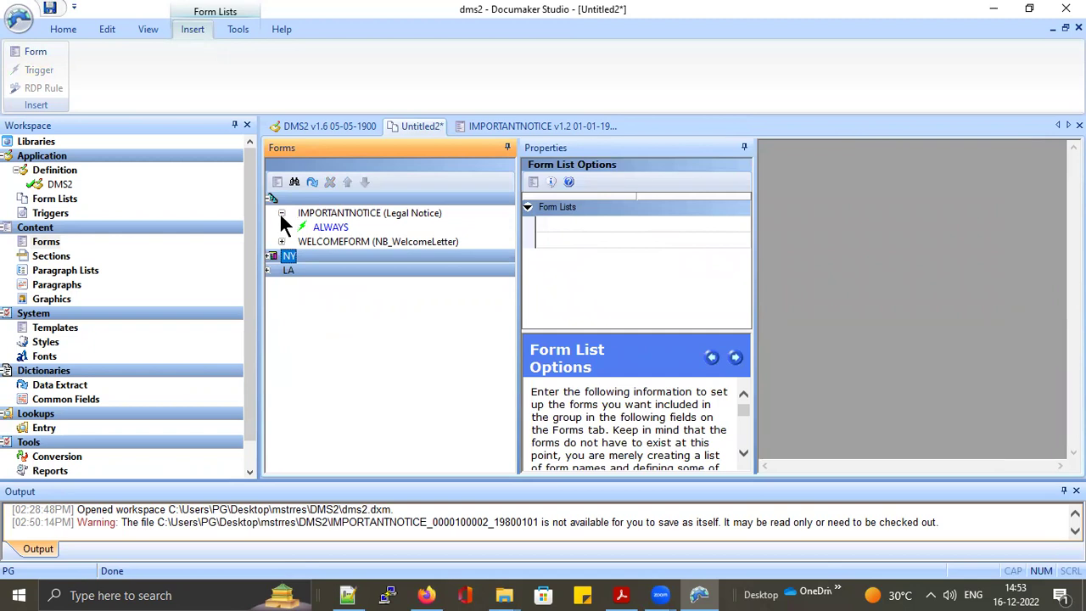
left_click(280, 213)
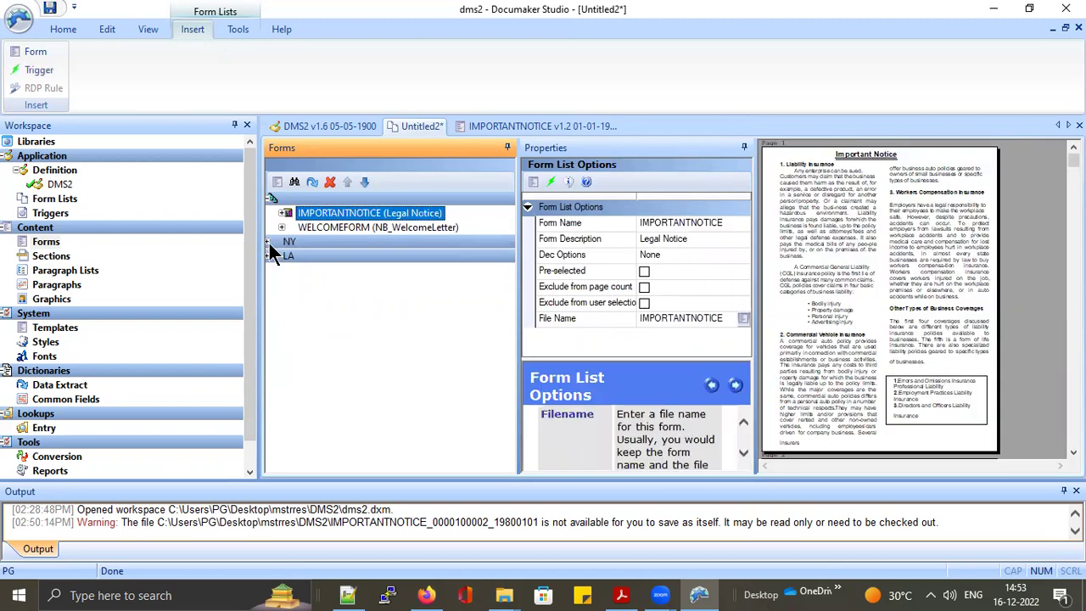
left_click(269, 243)
left_click(268, 285)
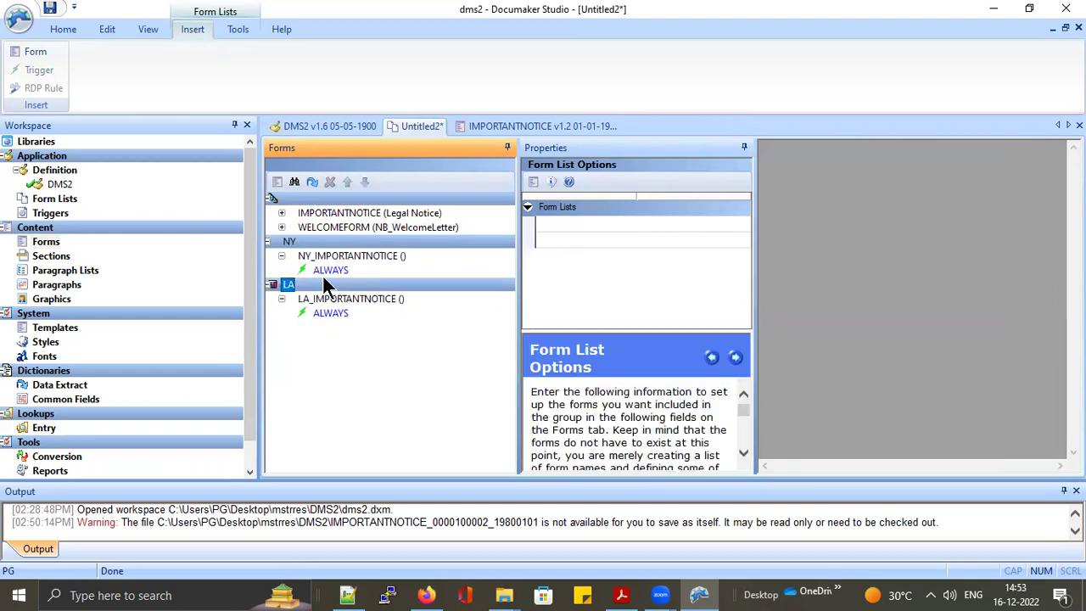
left_click(347, 213)
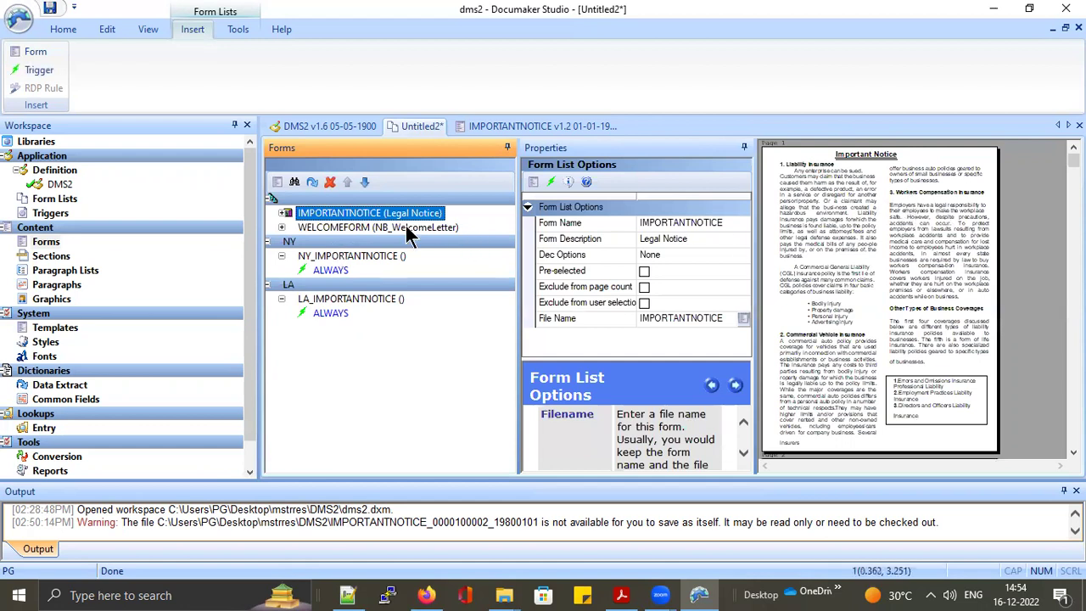
left_click(391, 226)
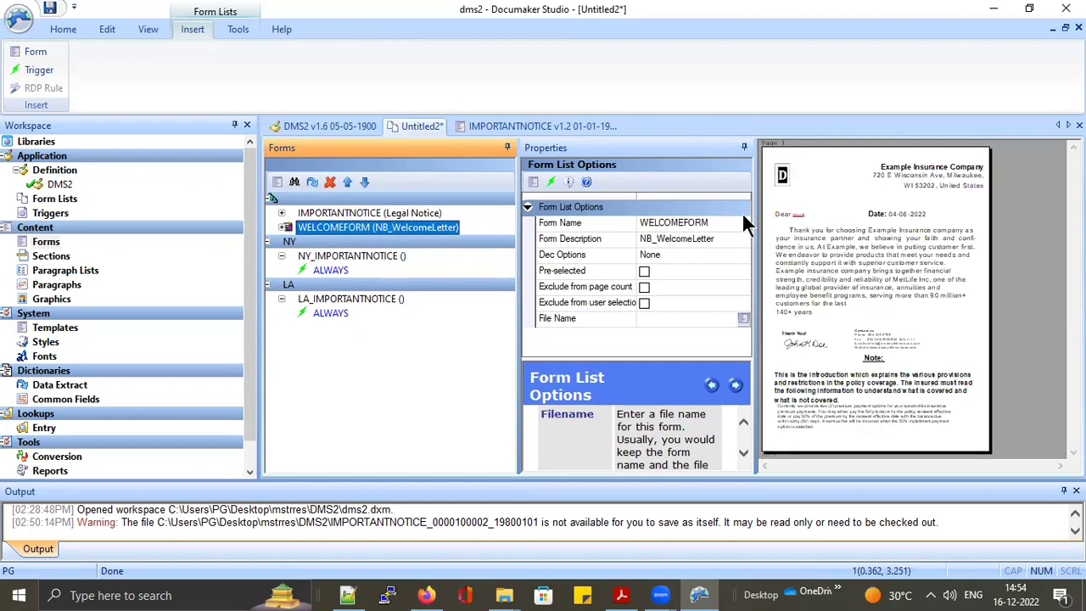
Move WELCOMEFORM above IMPORTANTNOTICE in the form list and view the IMPORTANTNOTICE and NY_IMPORTANTNOTICE previews.
left_click(347, 182)
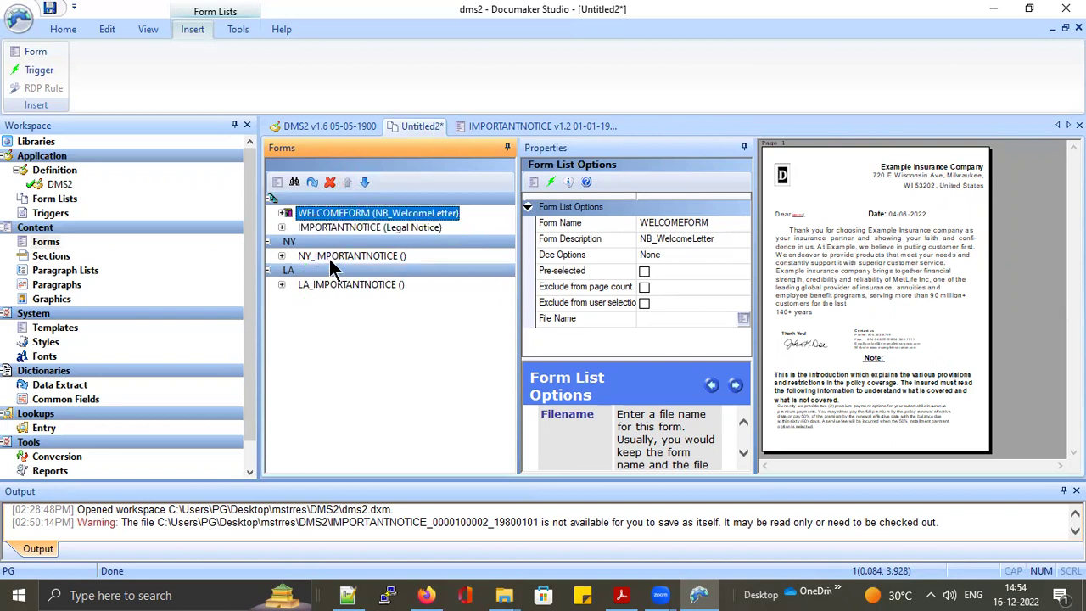
left_click(365, 228)
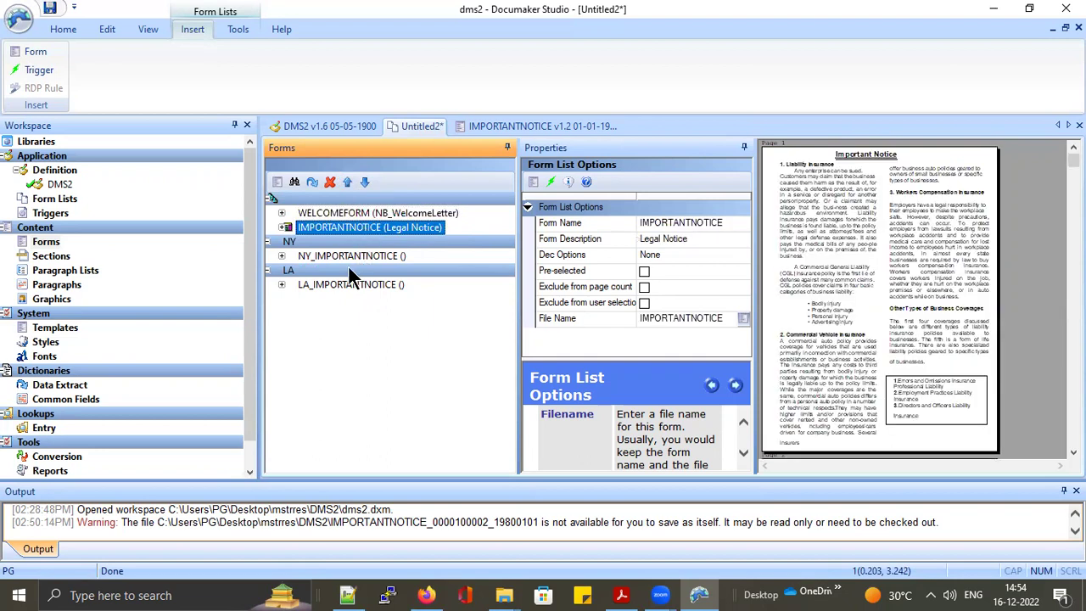
left_click(347, 257)
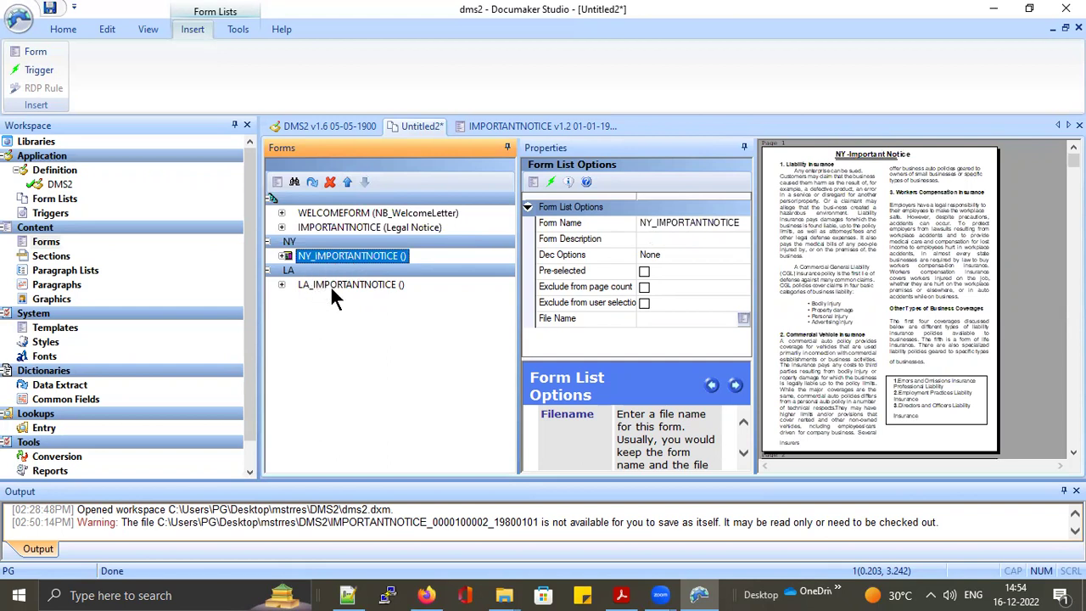
Set the AGENT, COMPANY, INSURED and OWNER recipients of WELCOMEFORM's ALWAYS trigger to 1 Copy each.
left_click(318, 215)
left_click(284, 213)
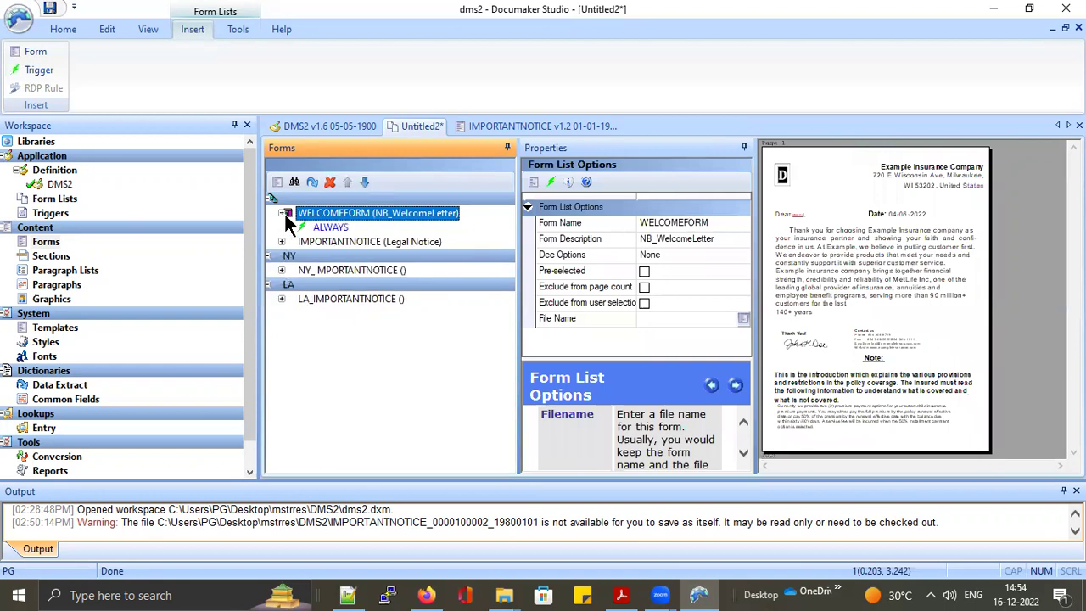
left_click(326, 228)
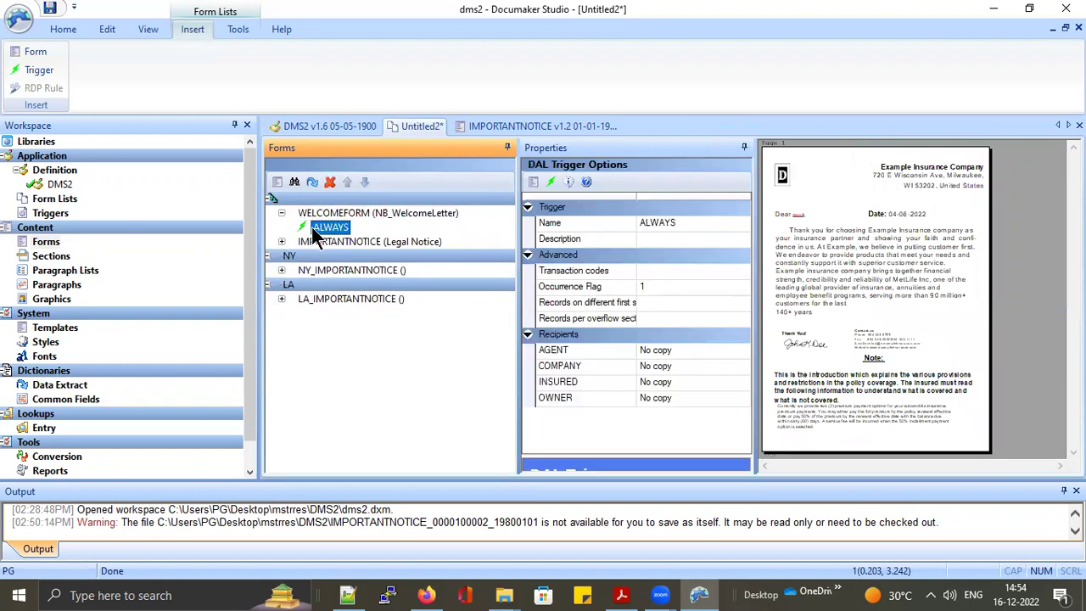
left_click(664, 349)
left_click(671, 348)
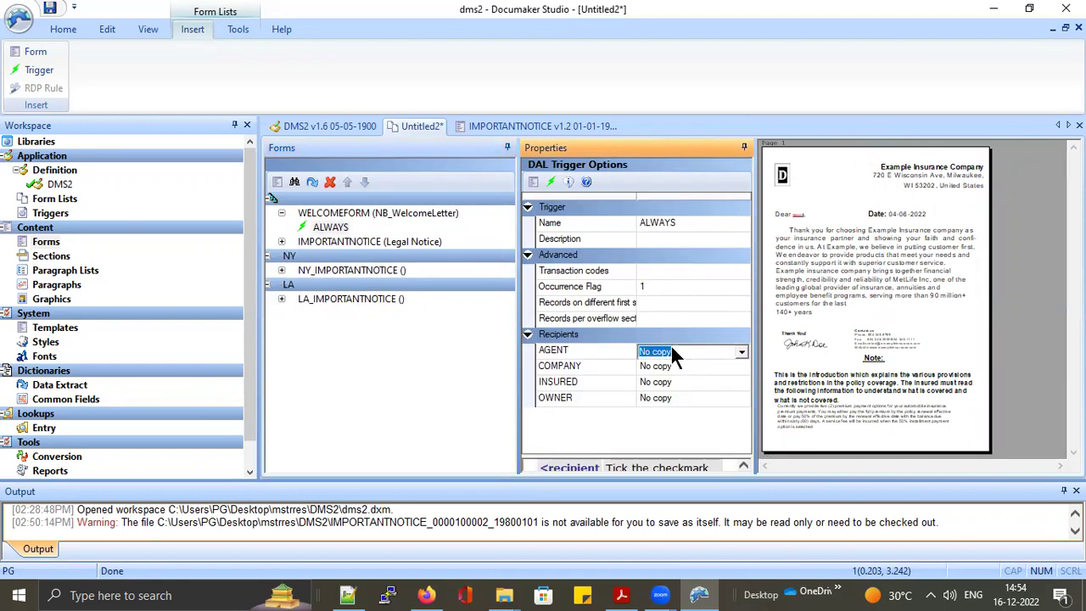
type("1")
left_click(666, 365)
type("1")
left_click(665, 382)
type("1")
left_click(666, 397)
type("1")
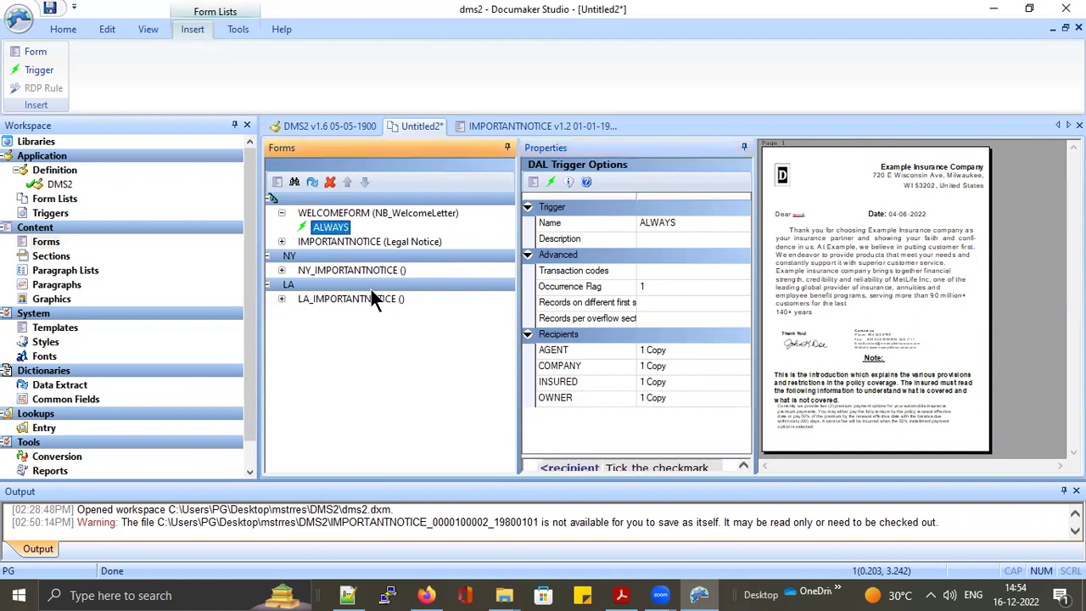
Give AGENT, COMPANY, INSURED and OWNER 1 Copy each in the ALWAYS trigger of the common IMPORTANTNOTICE form.
left_click(283, 242)
left_click(324, 255)
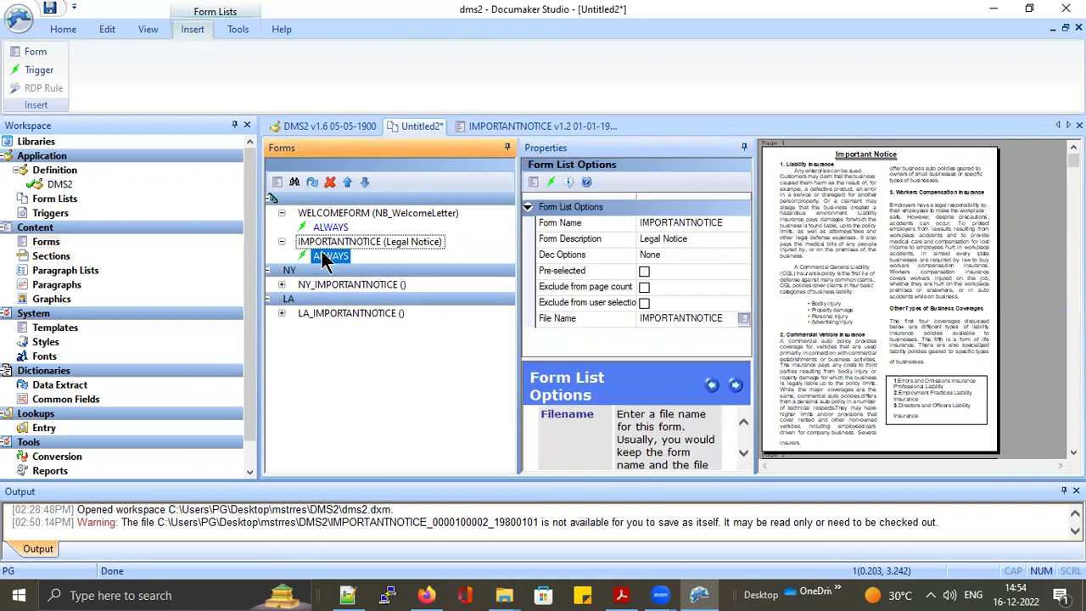
left_click(643, 349)
type("1 Copy")
left_click(653, 366)
type("1")
left_click(657, 384)
type("1")
left_click(657, 398)
type("1")
left_click(427, 404)
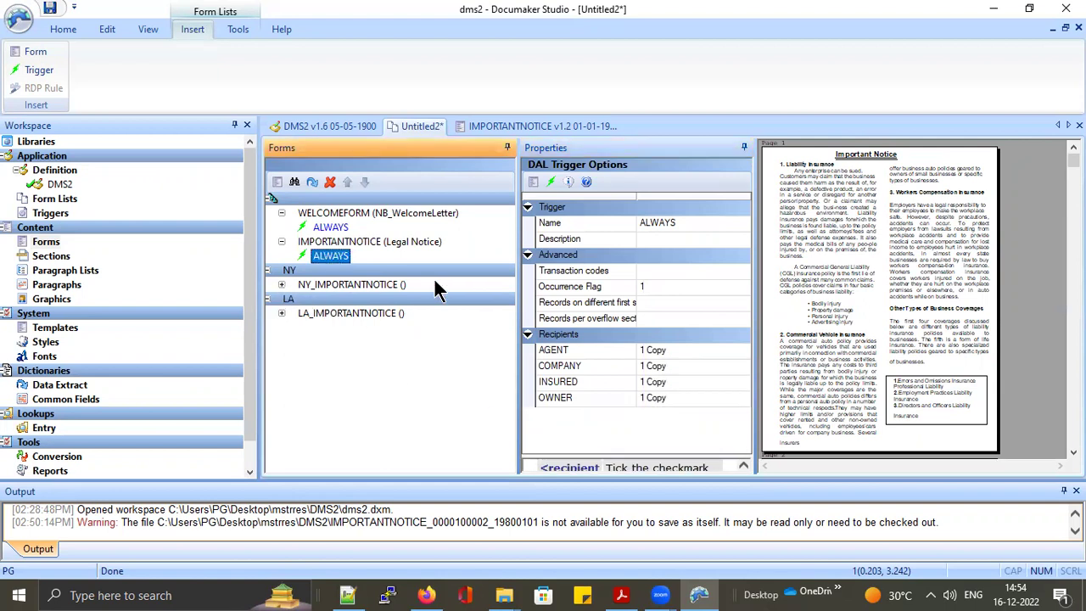
Inspect the ALWAYS trigger of NY_IMPORTANTNOTICE and open that form's file for editing.
left_click(280, 284)
left_click(330, 299)
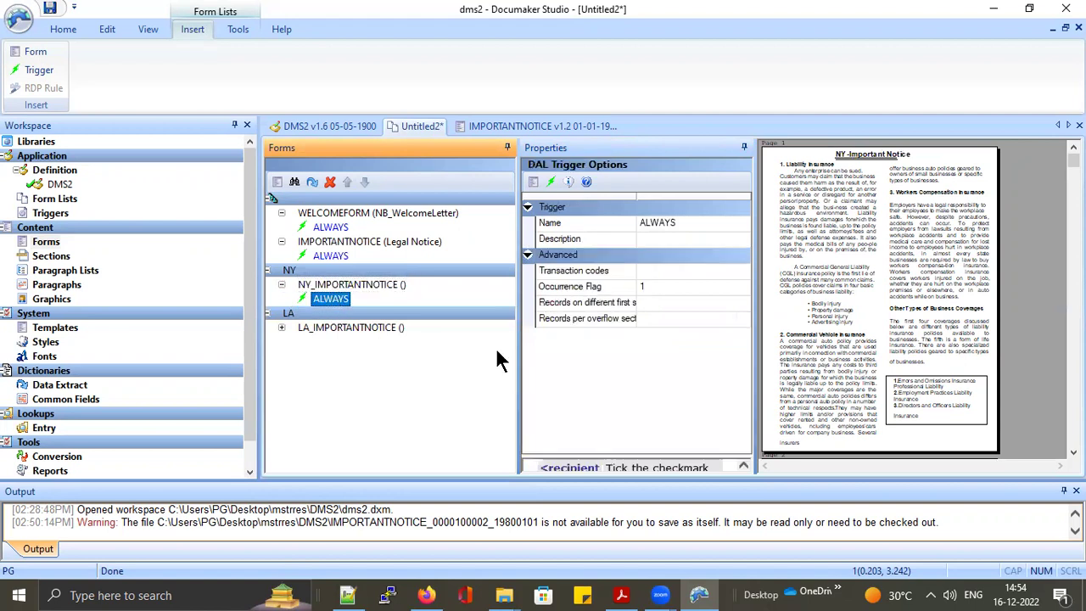
left_click(354, 284)
right_click(354, 283)
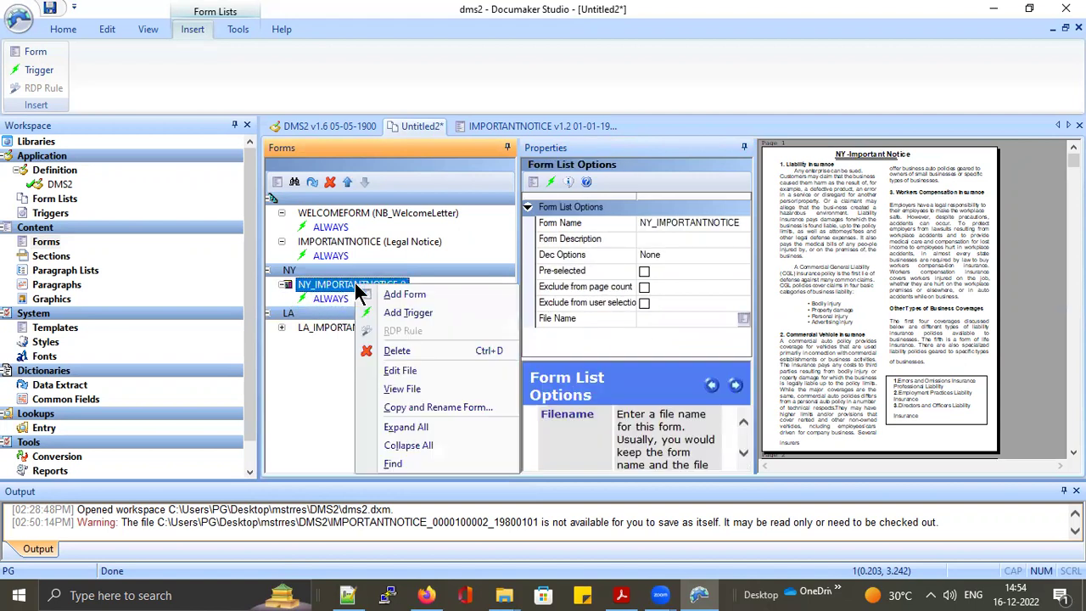
left_click(400, 371)
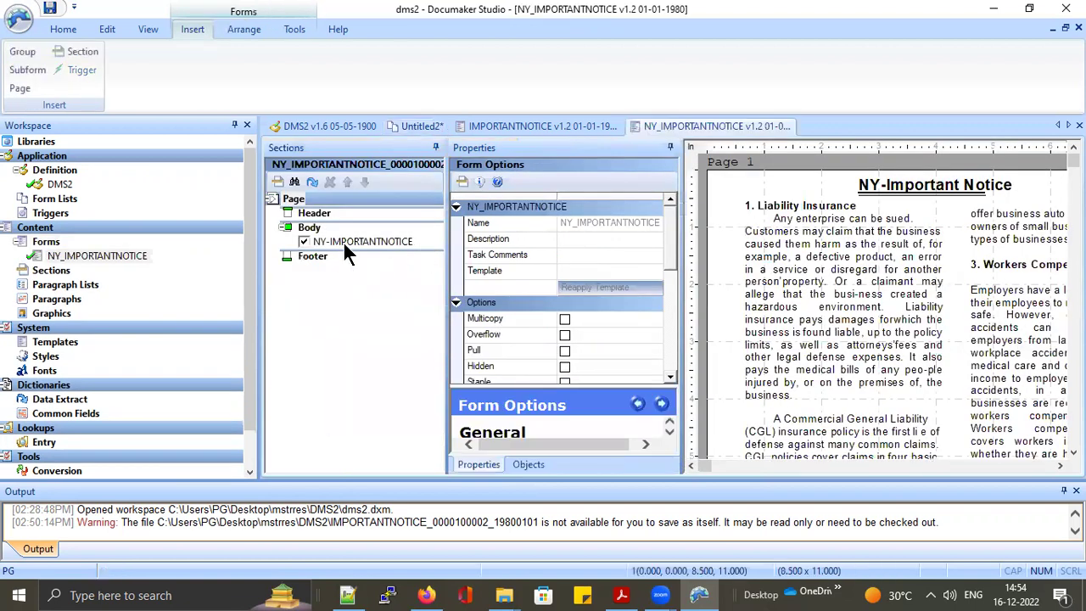
Make AGENT, COMPANY, INSURED and OWNER Eligible recipients of the NY-IMPORTANTNOTICE section and view the form's default recipients.
left_click(343, 242)
scroll(568, 255, "down", 10)
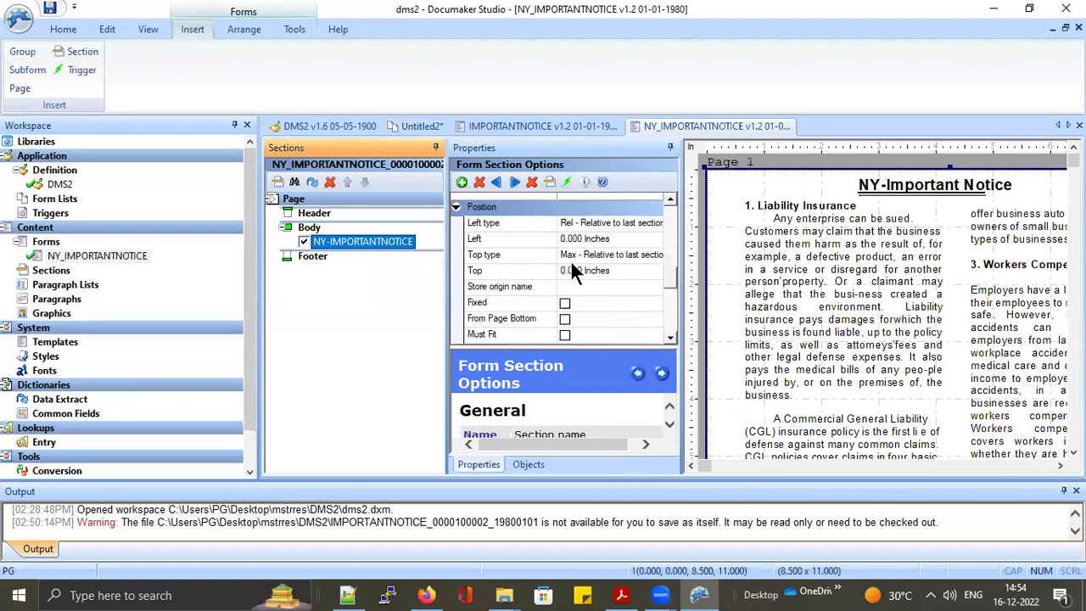
left_click(587, 288)
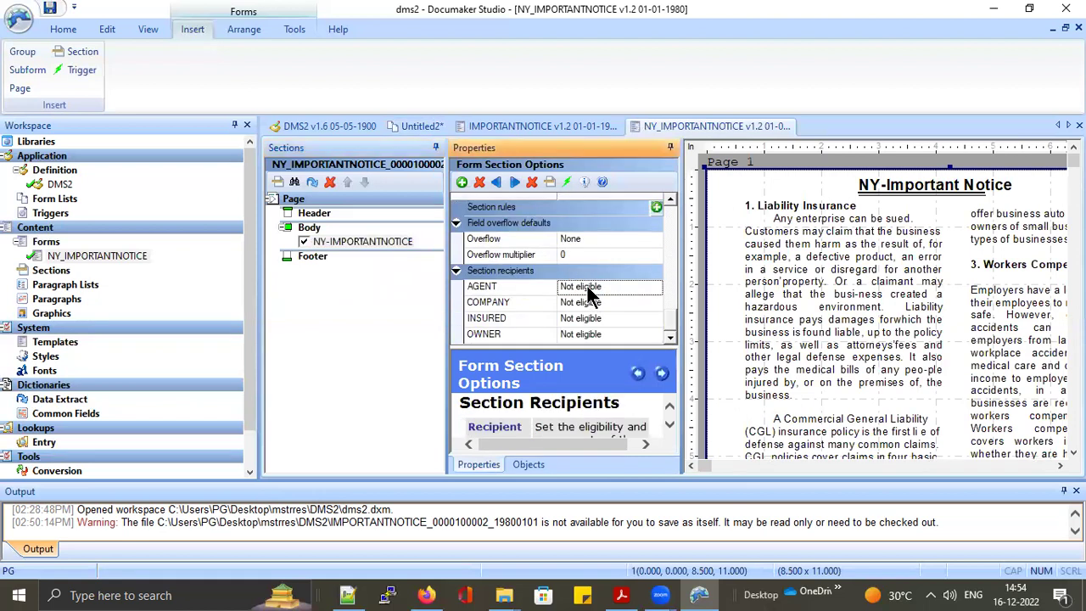
double_click(587, 289)
double_click(589, 305)
double_click(589, 319)
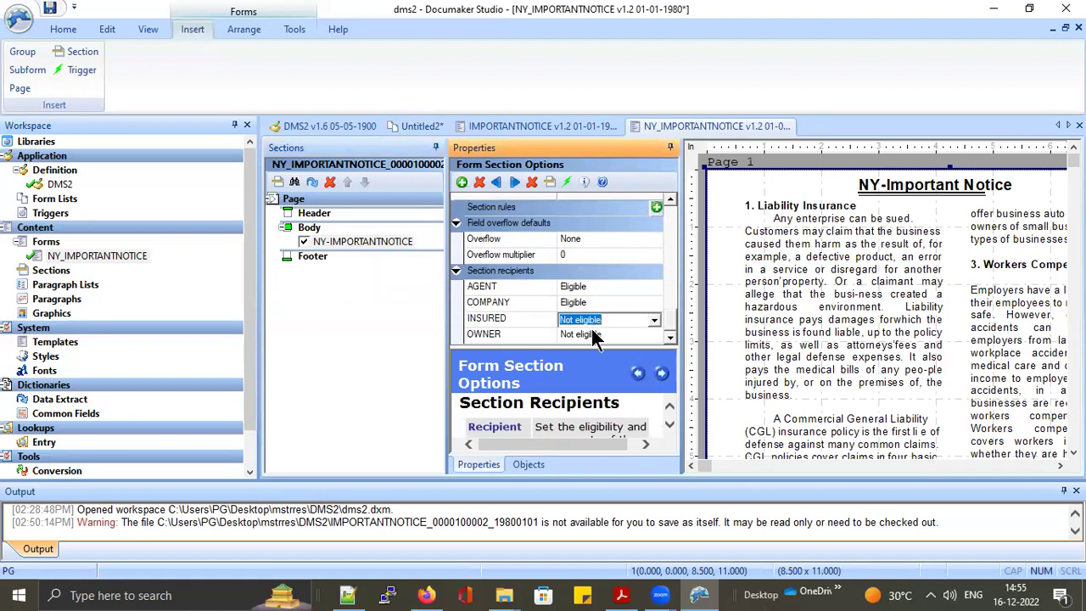
double_click(590, 332)
left_click(384, 329)
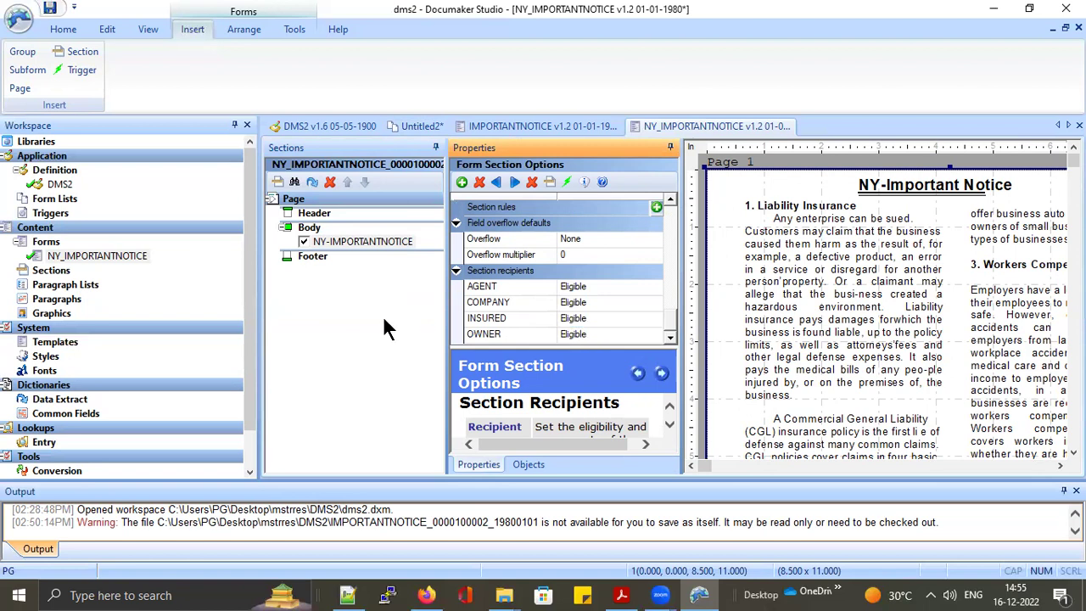
left_click(304, 200)
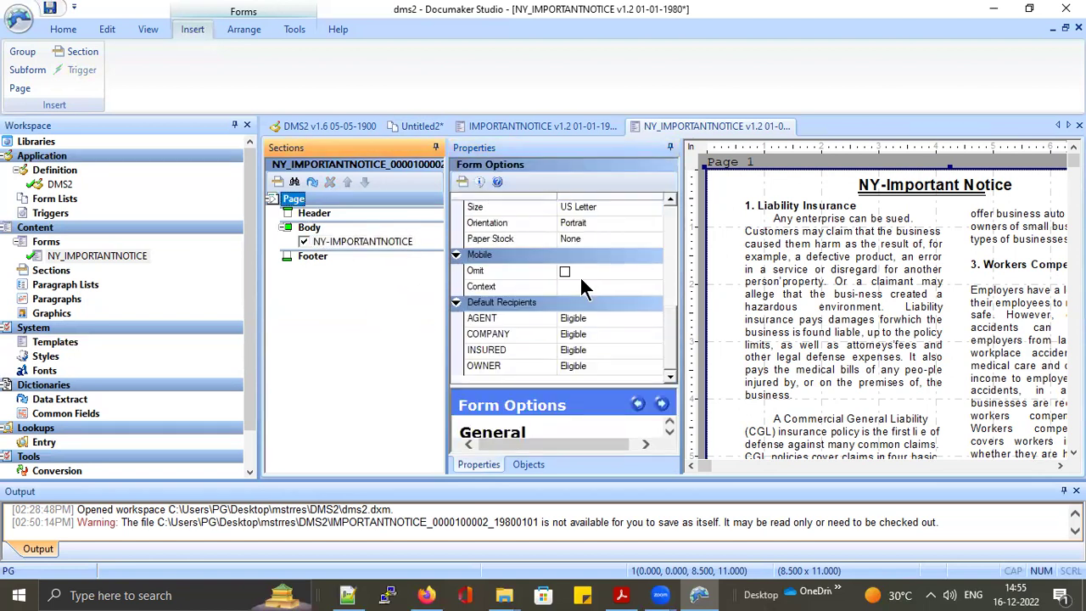
Check in the NY_IMPORTANTNOTICE form without incrementing its version.
left_click(121, 254)
right_click(120, 254)
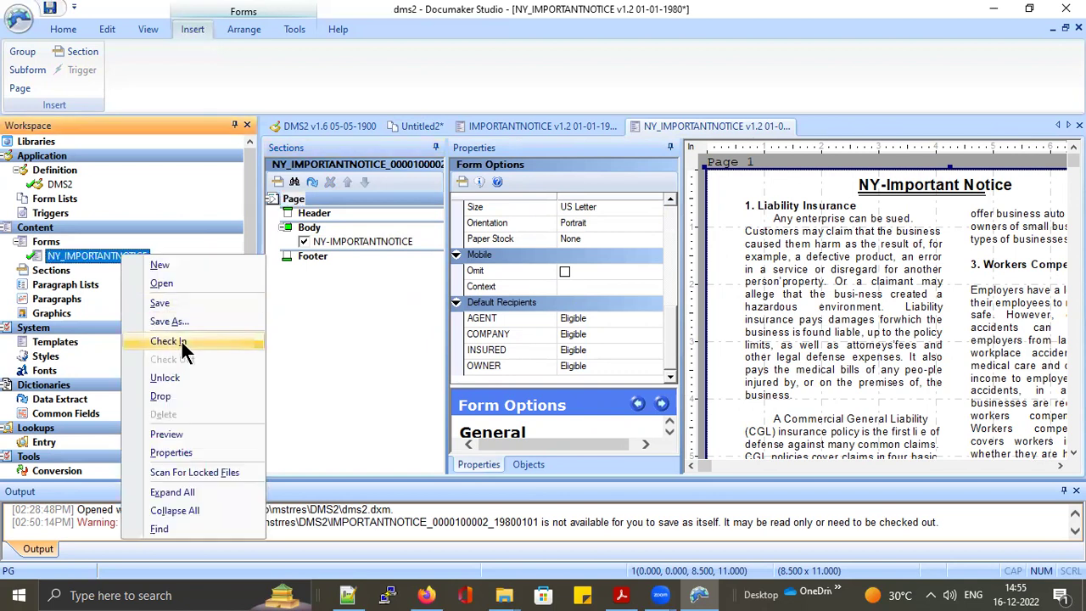
left_click(180, 339)
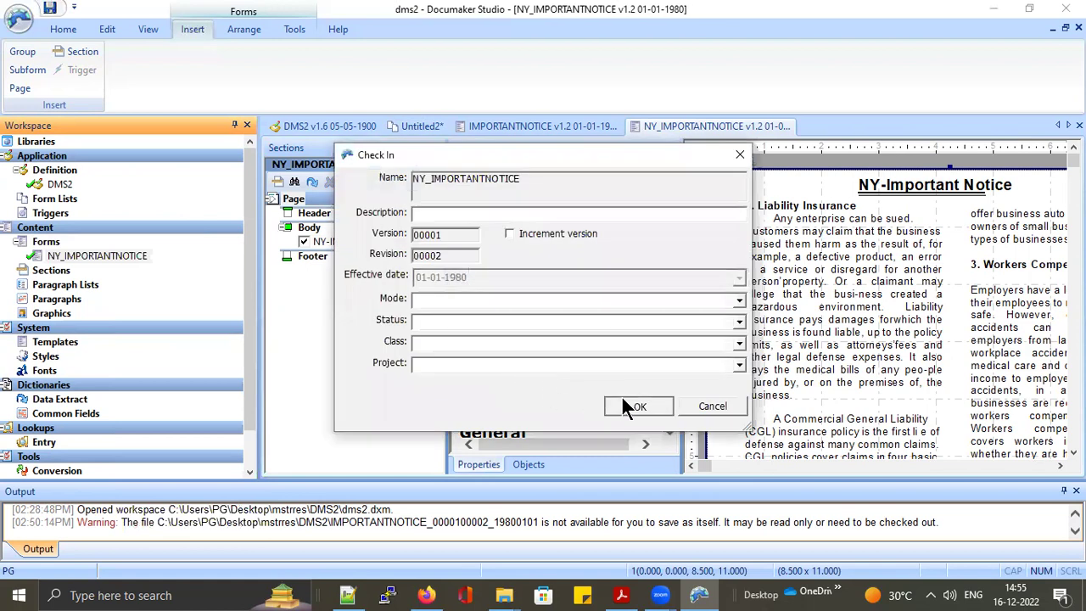
left_click(636, 407)
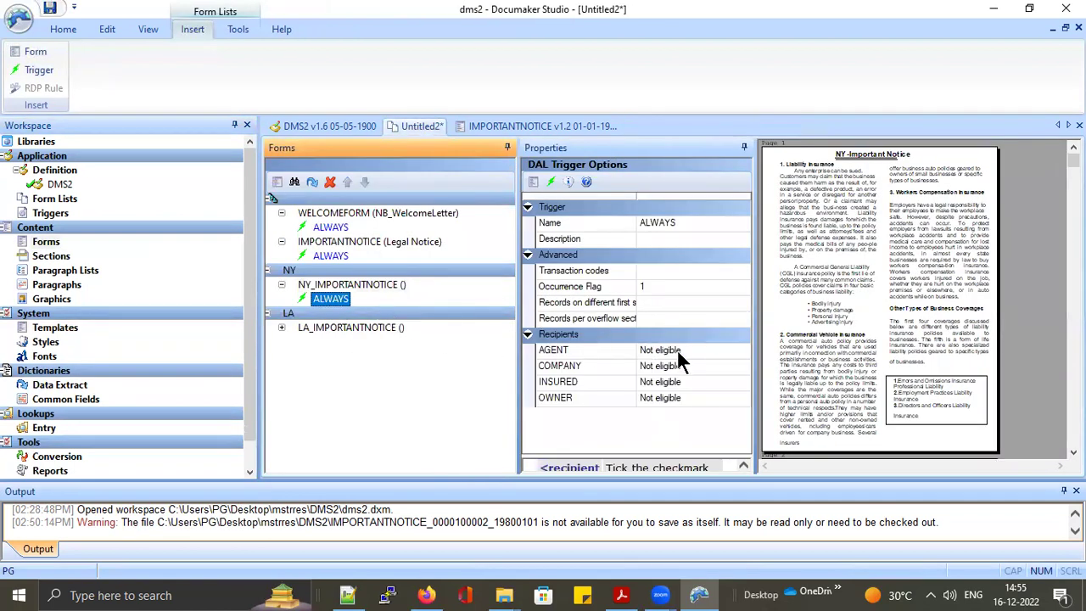
Set all four recipients of NY_IMPORTANTNOTICE's ALWAYS trigger, AGENT, COMPANY, INSURED and OWNER, to 1 Copy.
left_click(677, 349)
key("Down")
left_click(678, 366)
key("Down")
left_click(671, 384)
key("Down")
left_click(669, 395)
key("Down")
key("Return")
left_click(444, 405)
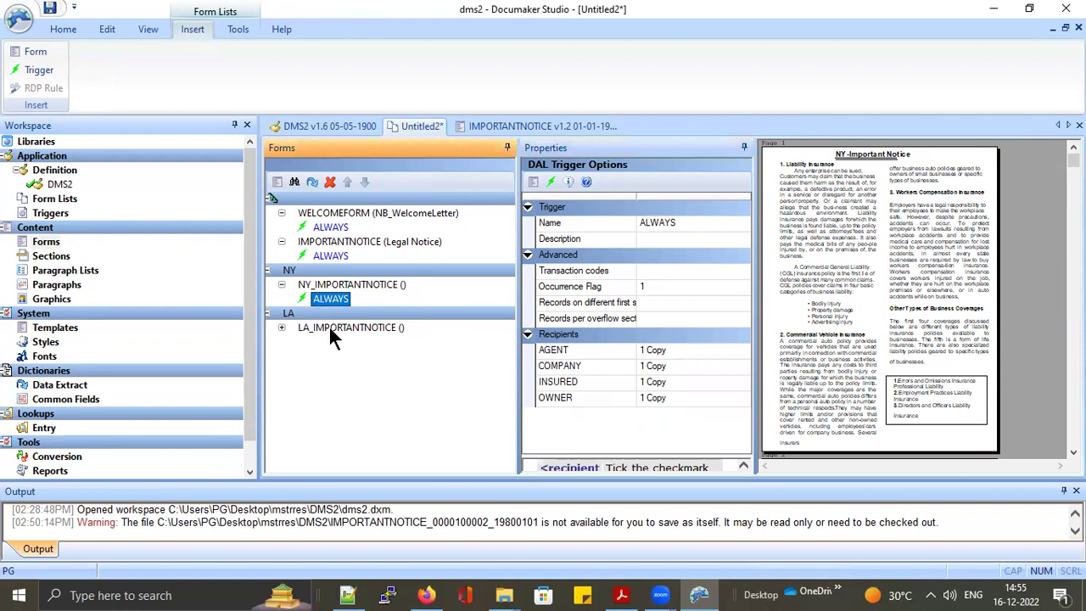
Open the LA_IMPORTANTNOTICE form's file for editing from the form list and select its Page level.
left_click(329, 327)
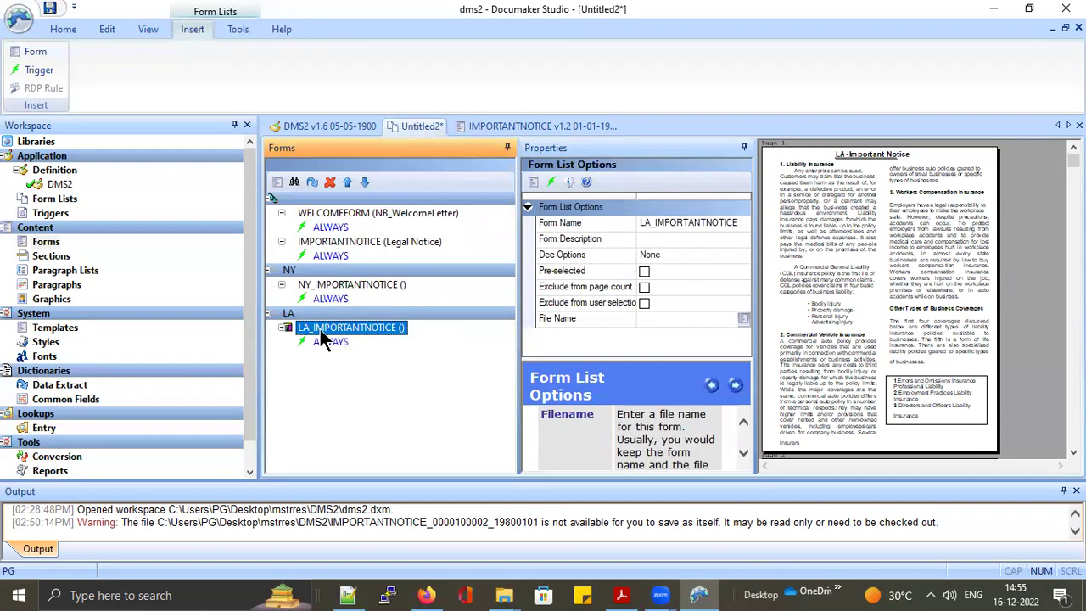
right_click(322, 331)
left_click(372, 416)
left_click(336, 240)
left_click(314, 202)
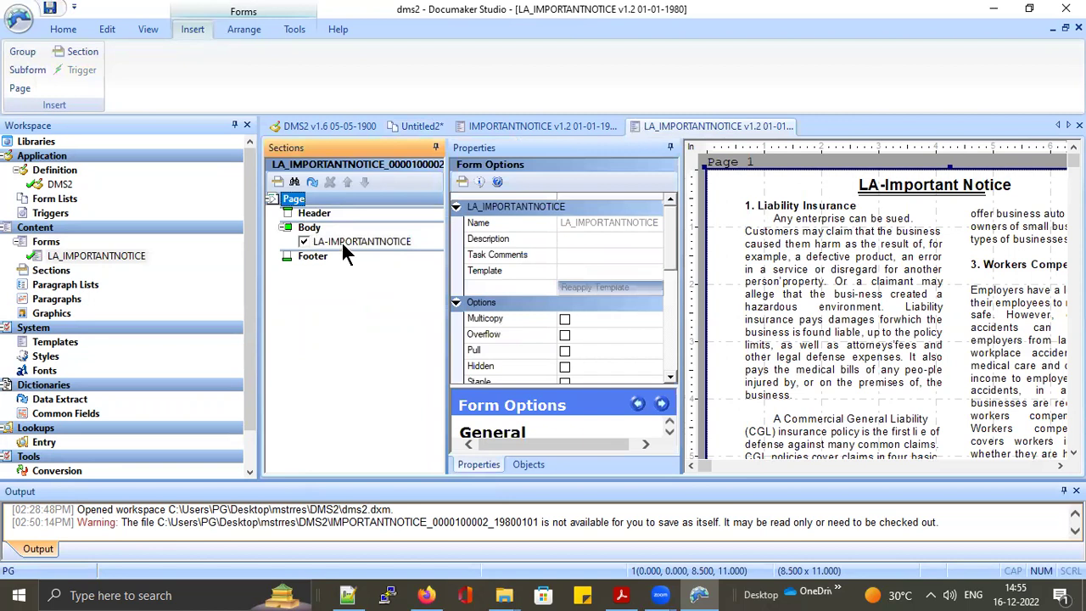
Set the default recipients AGENT, COMPANY, INSURED and OWNER of LA_IMPORTANTNOTICE to Eligible.
scroll(602, 259, "down", 5)
left_click(599, 320)
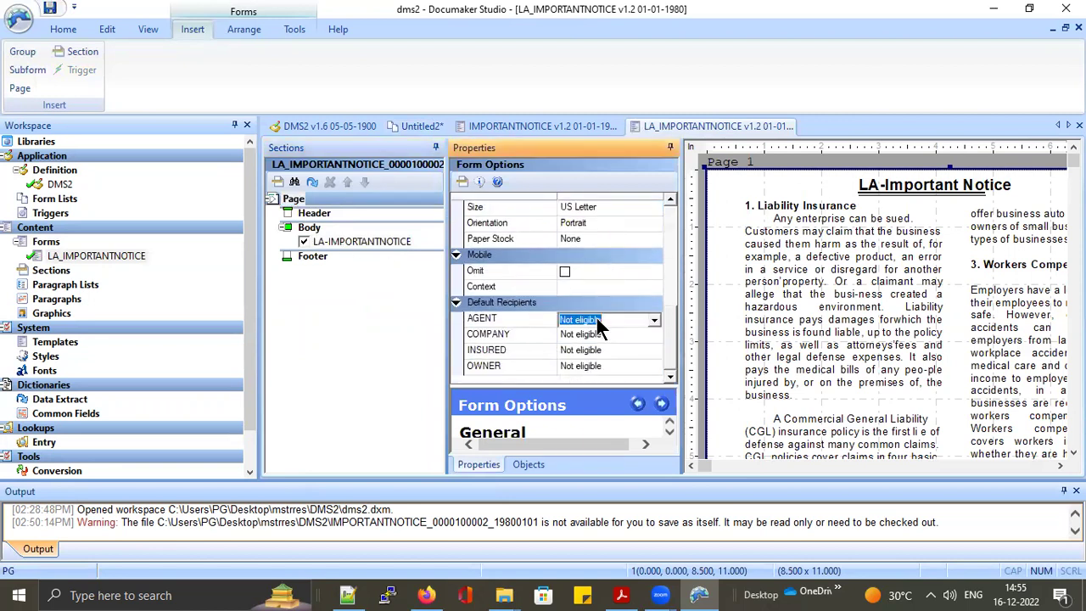
double_click(592, 319)
double_click(592, 334)
double_click(590, 350)
double_click(590, 366)
left_click(398, 339)
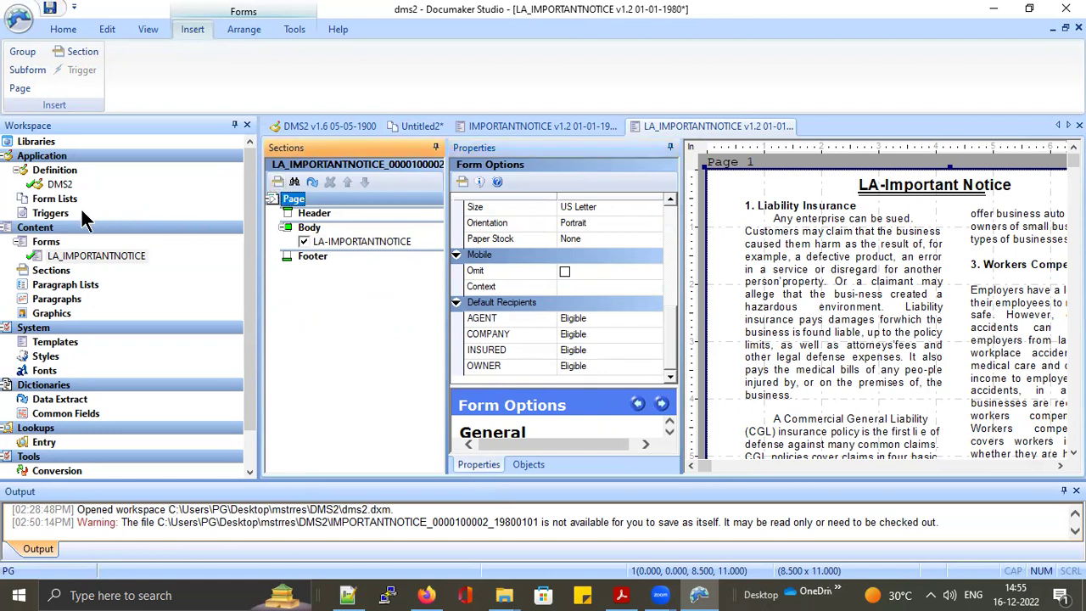
Check in the LA_IMPORTANTNOTICE form without incrementing its version.
right_click(102, 255)
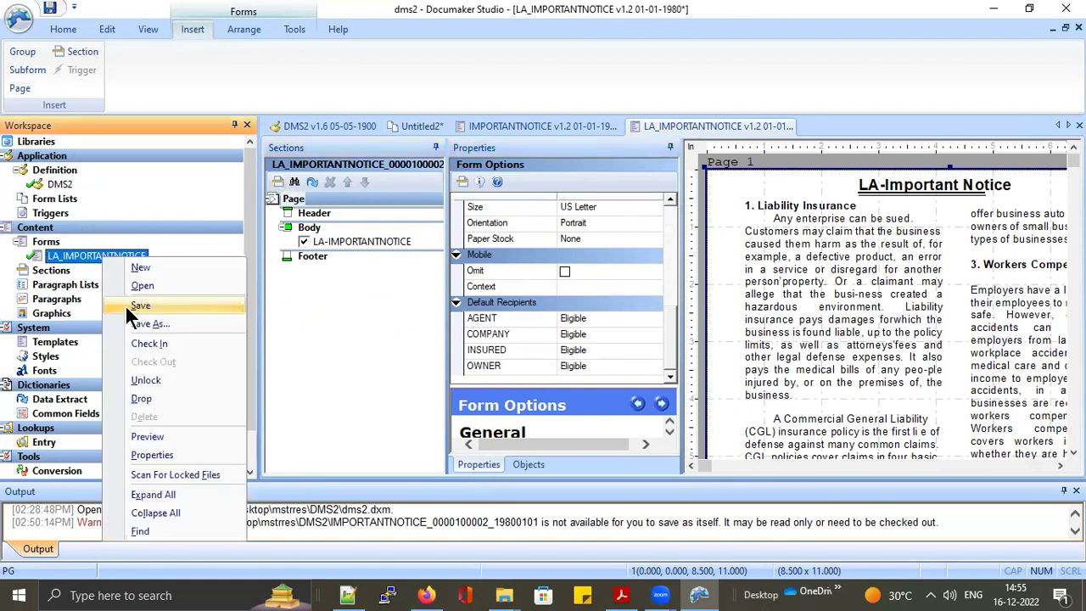
key("Return")
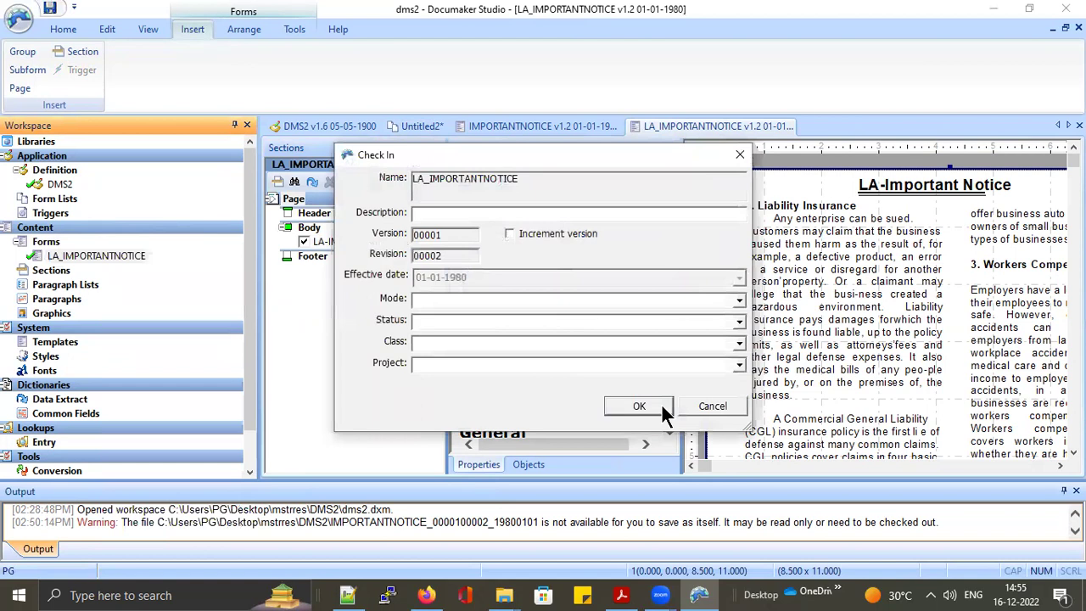
left_click(659, 405)
In LA_IMPORTANTNOTICE's ALWAYS trigger, set AGENT to 2 Copies and COMPANY, INSURED and OWNER to 1 Copy each.
left_click(339, 341)
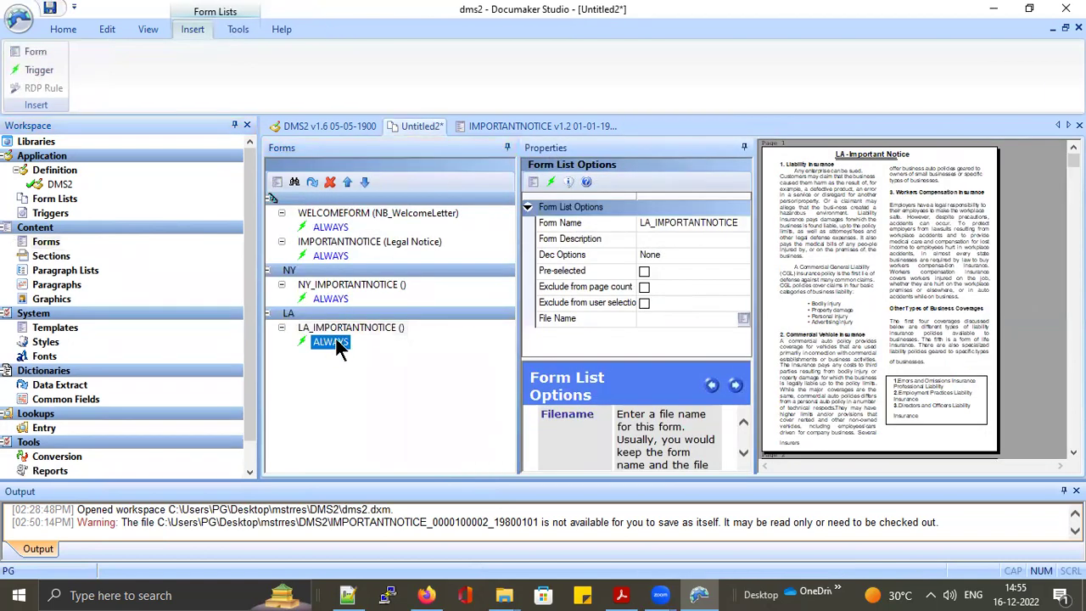
key("ctrl+s")
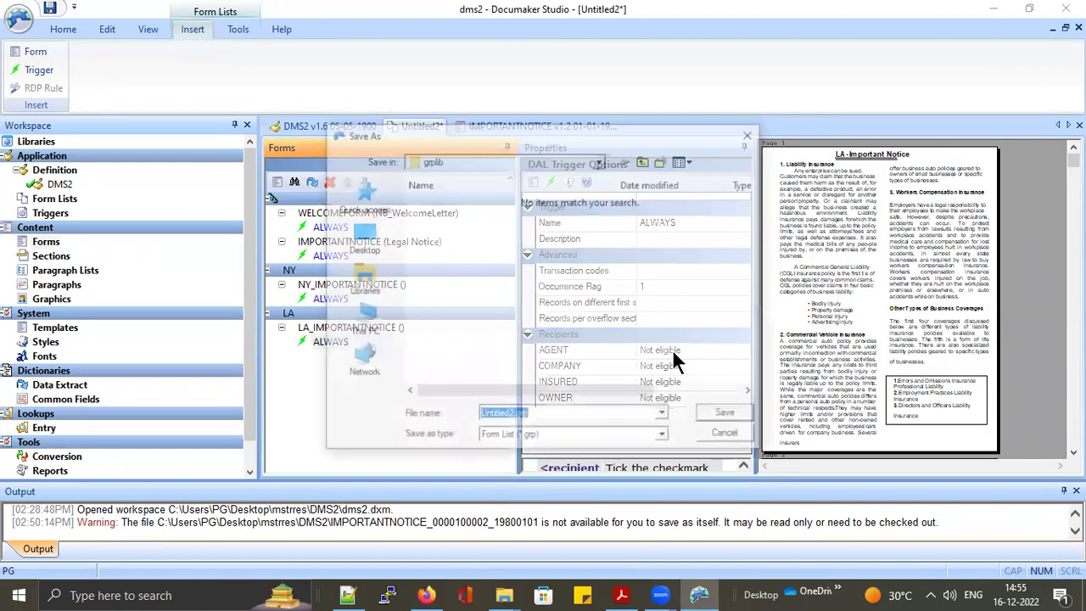
left_click(670, 352)
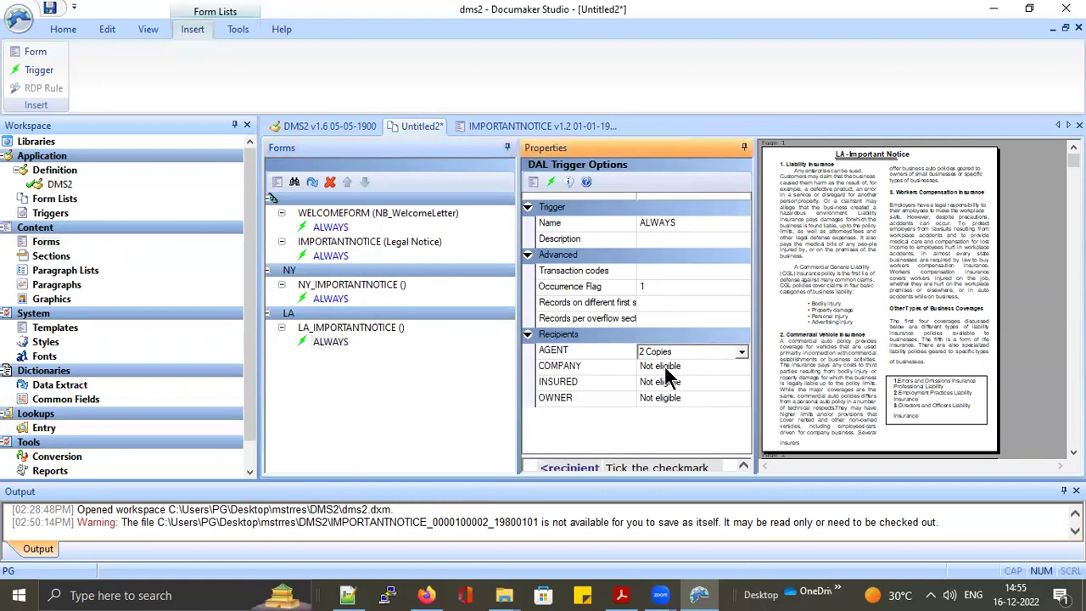
left_click(664, 364)
type("1 Copy")
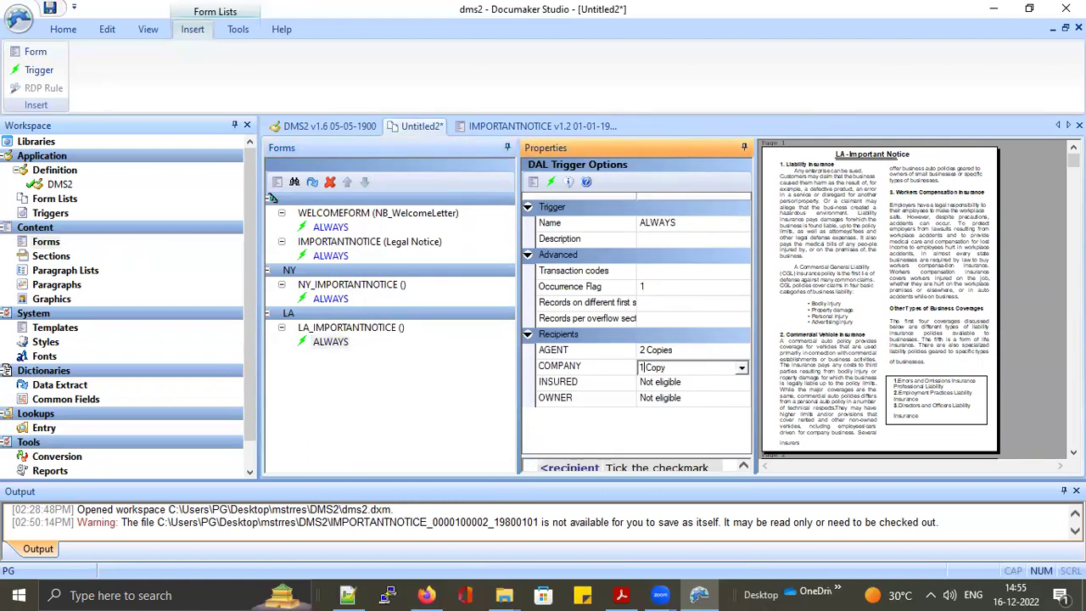
left_click(665, 382)
type("1 Copy")
left_click(670, 397)
type("1")
left_click(466, 416)
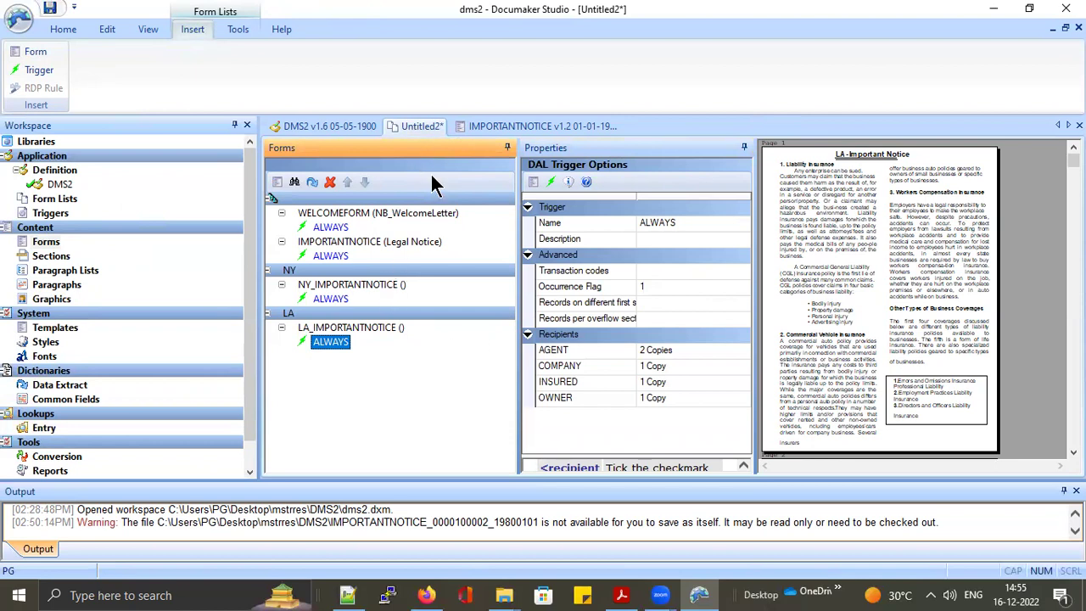
Review the ALWAYS triggers of NY_IMPORTANTNOTICE, IMPORTANTNOTICE and WELCOMEFORM, and save the form list as NBFORMLIST in grplib.
left_click(335, 300)
left_click(342, 257)
left_click(330, 227)
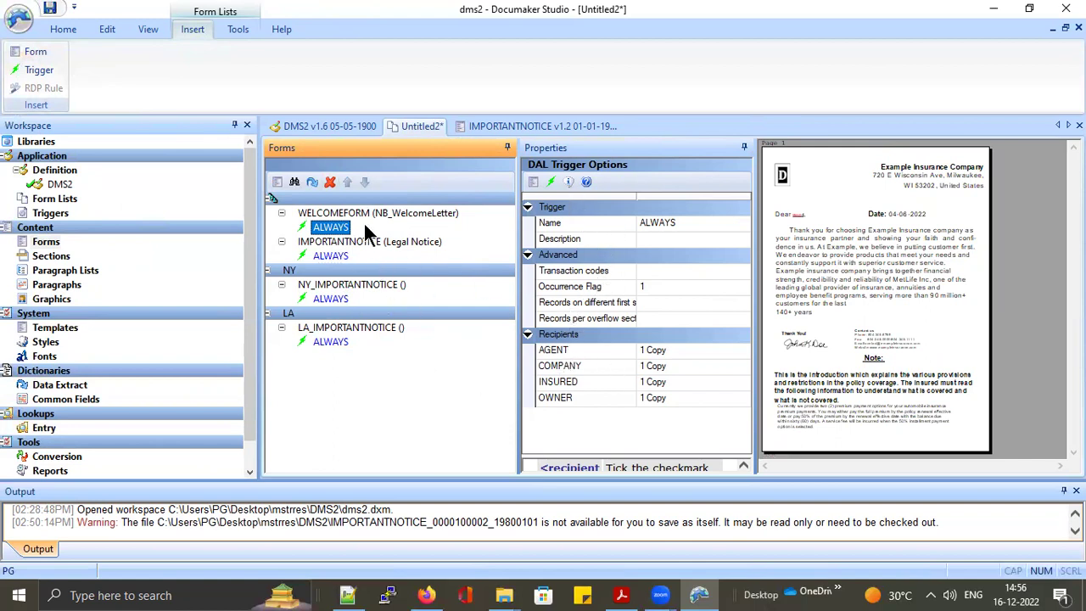
left_click(17, 20)
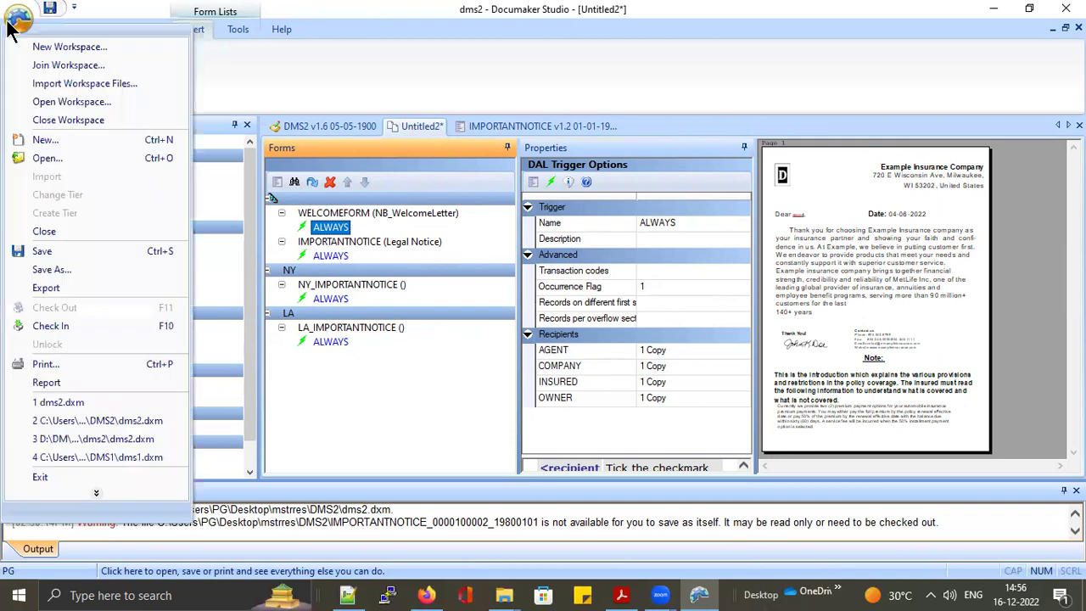
left_click(87, 252)
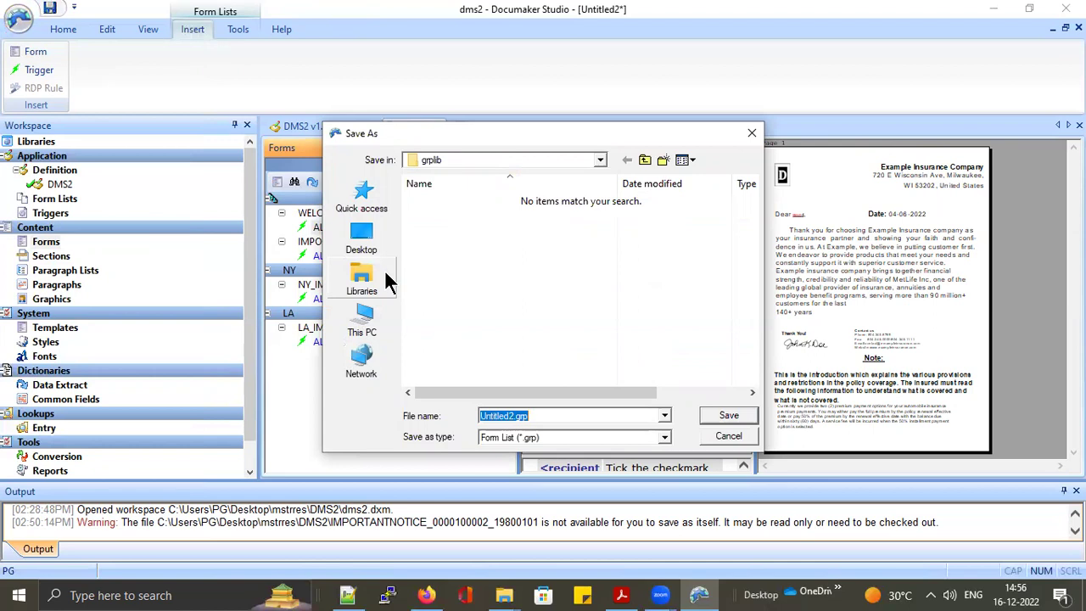
type("NBFORMLIST")
left_click(731, 415)
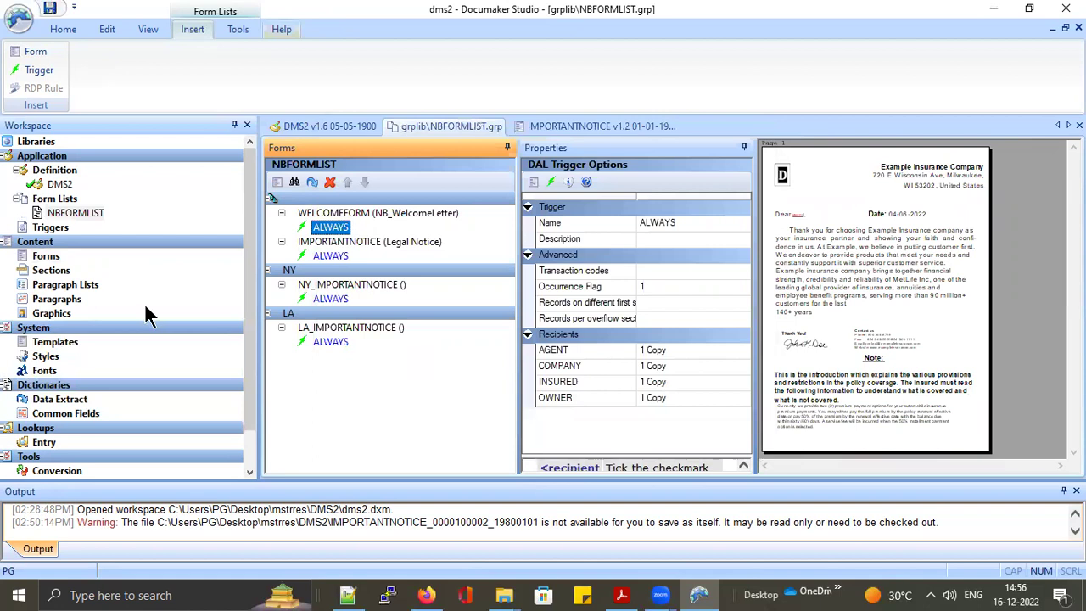
Check in the NBFORMLIST form list with the default effective date 01-01-1980.
right_click(68, 216)
left_click(81, 301)
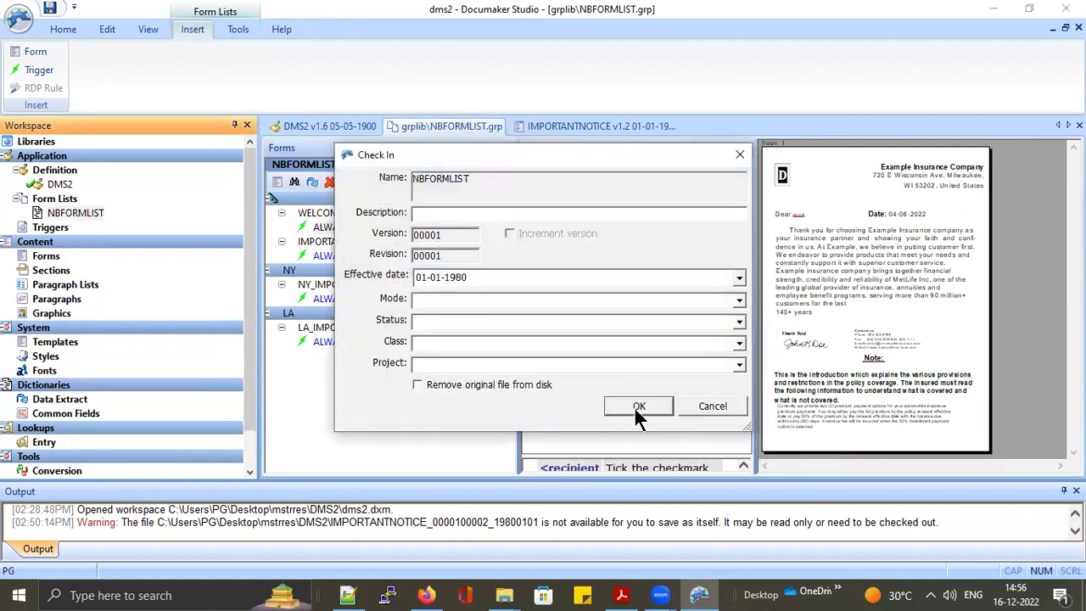
left_click(638, 407)
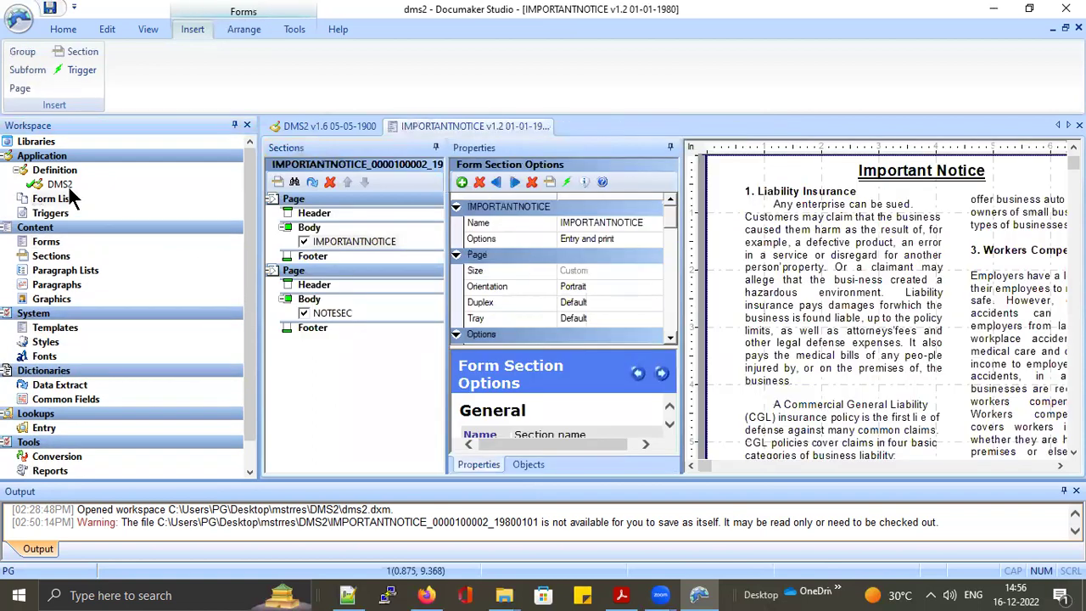
In the DMS2 application definition, set the file name of SAMPLE's COMPANY form list to NBFORMLIST.
double_click(66, 186)
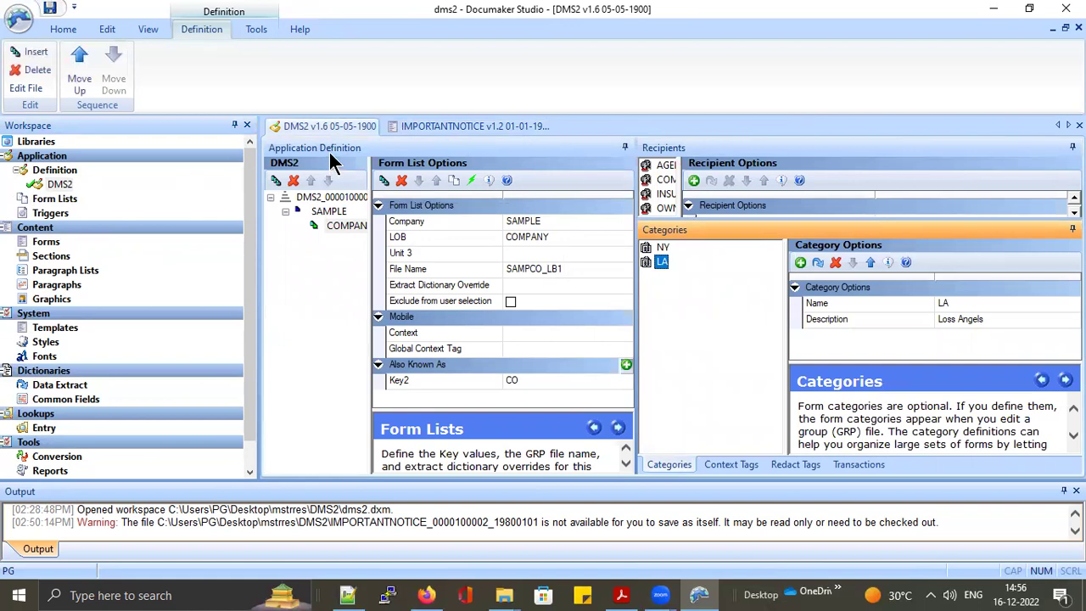
left_click(351, 223)
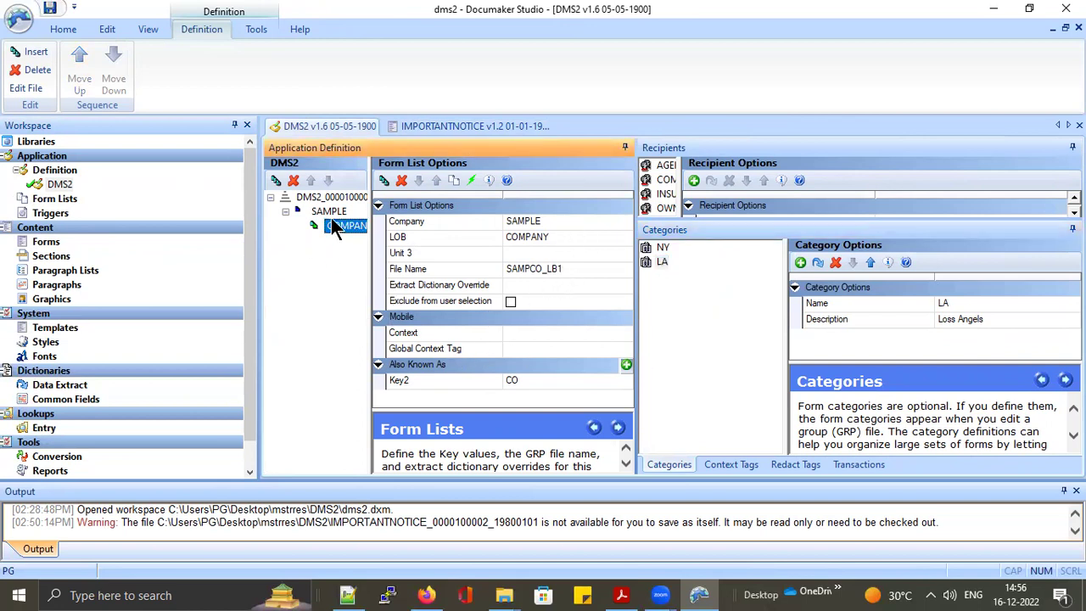
key("Up")
key("Down")
left_click(569, 269)
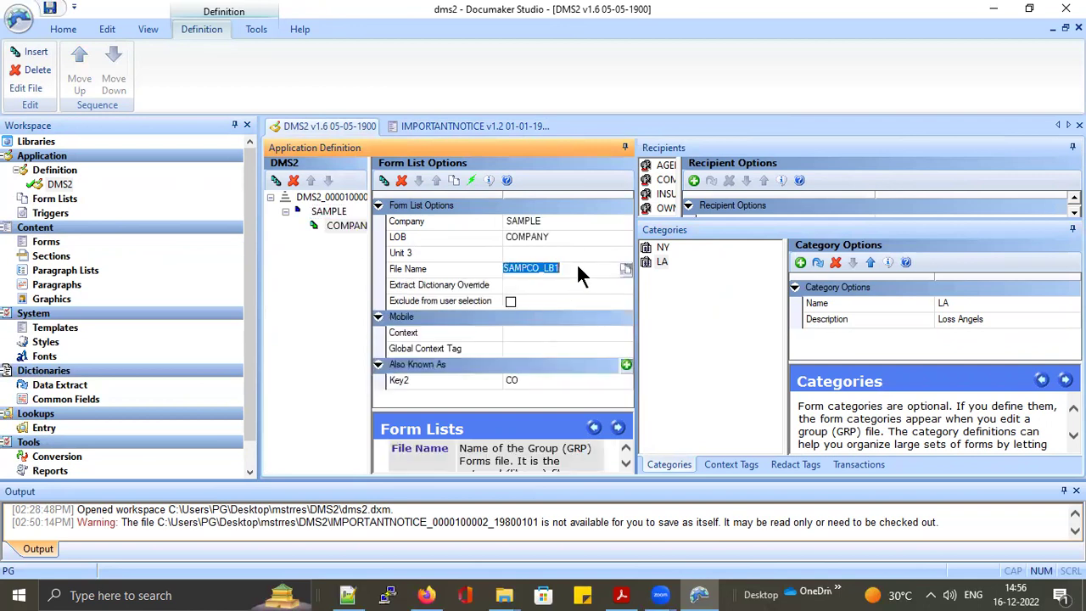
left_click(625, 268)
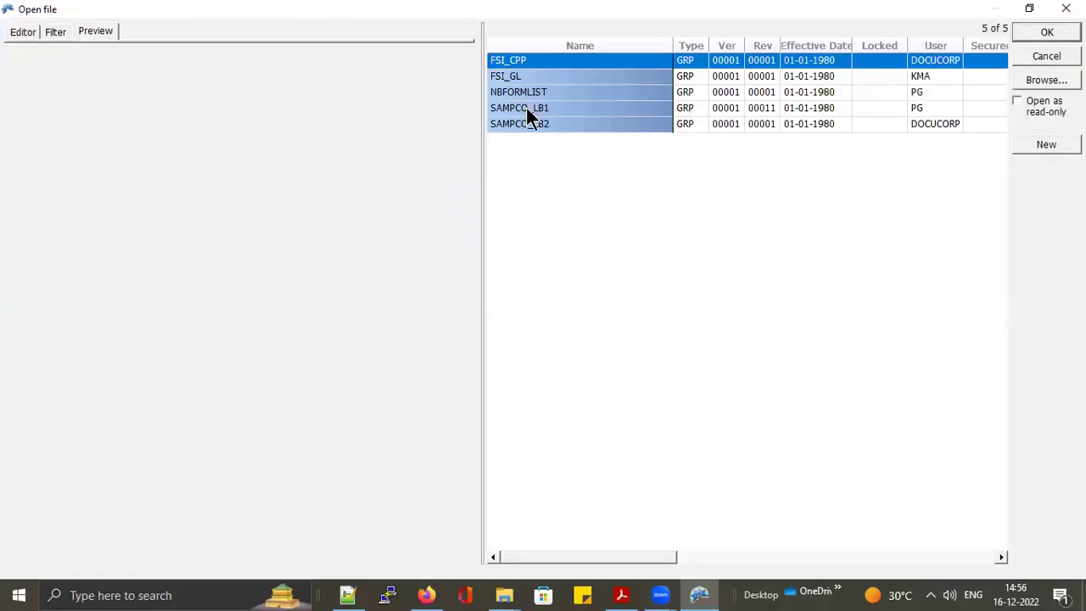
left_click(527, 91)
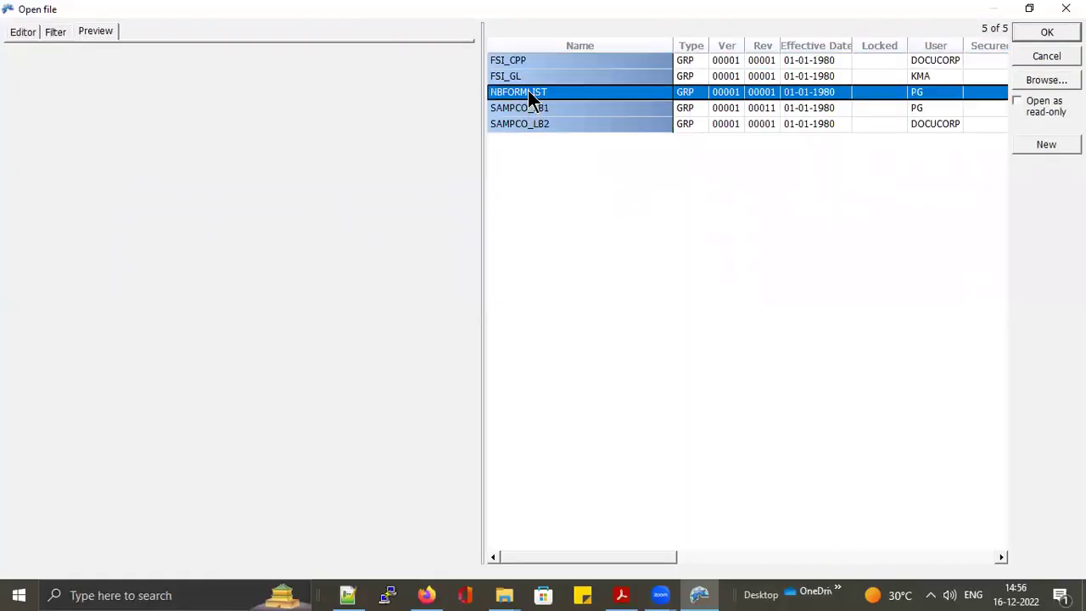
left_click(1046, 35)
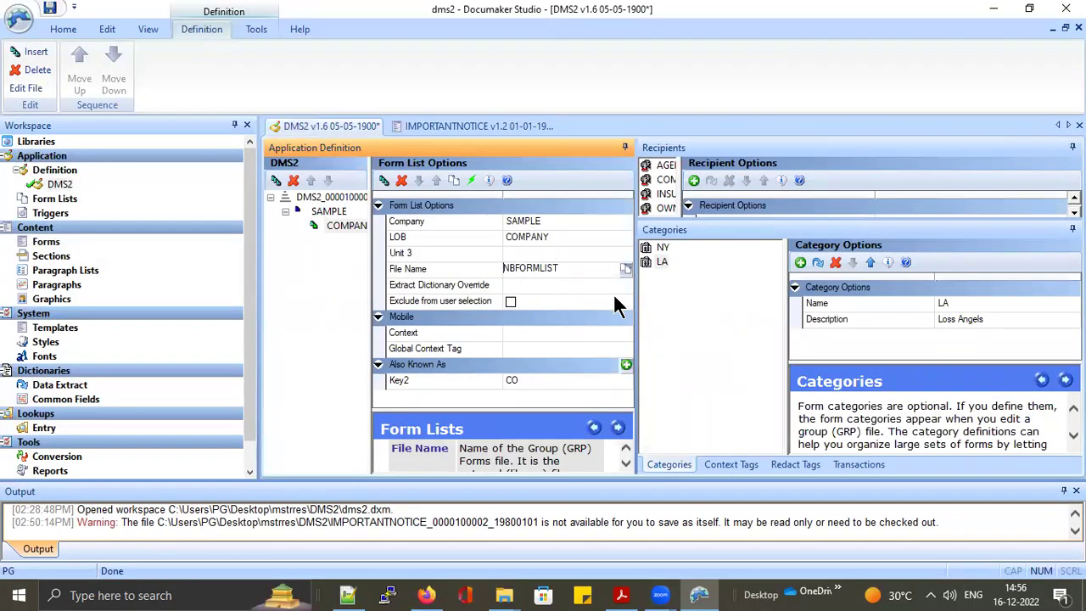
Check in the DMS2 application definition without incrementing its version.
left_click(56, 184)
right_click(53, 183)
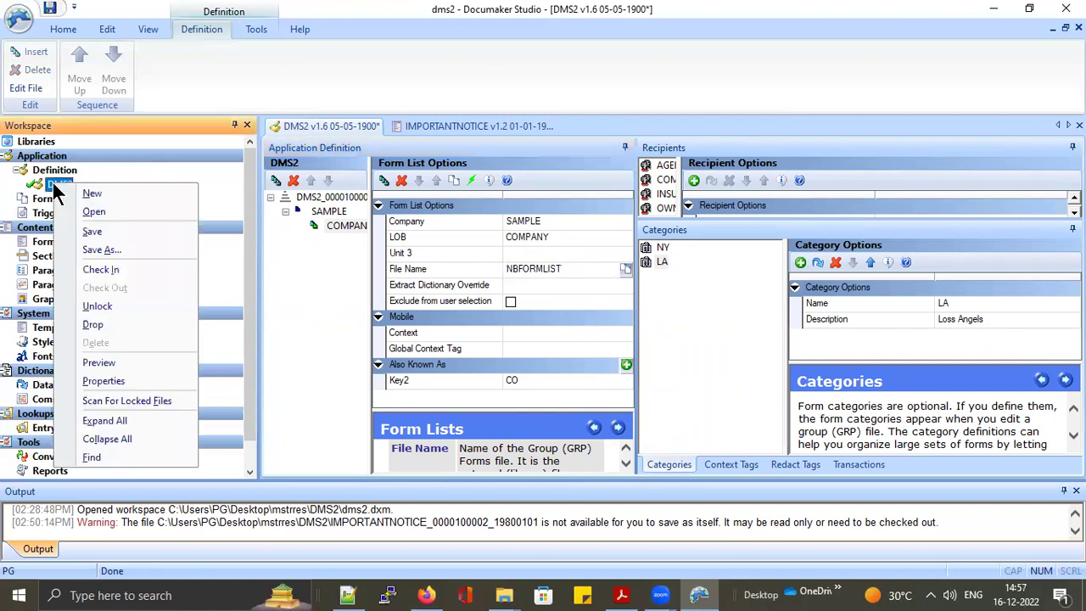
left_click(103, 272)
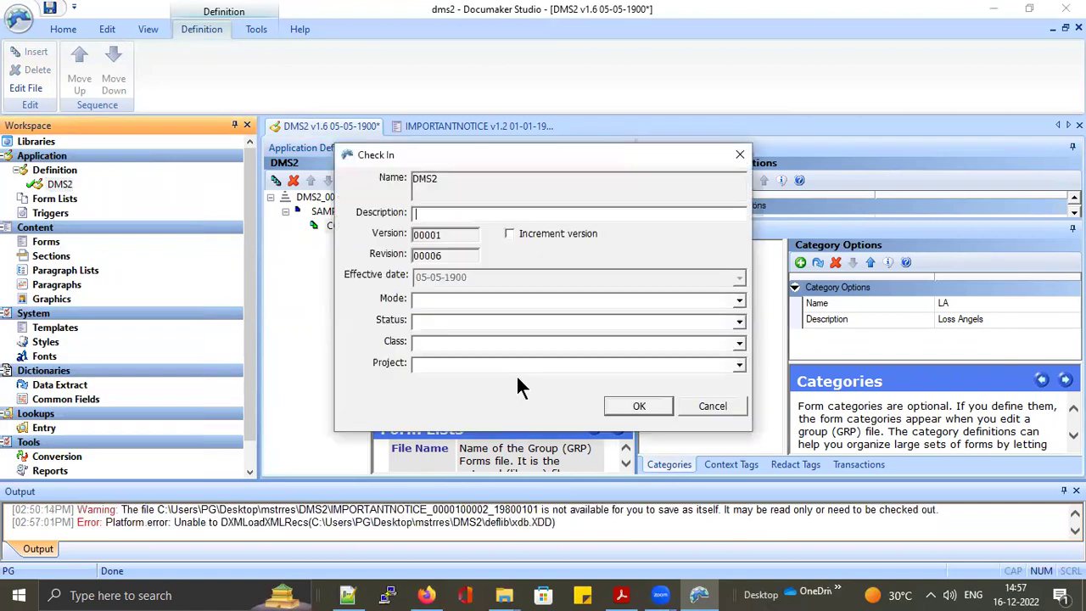
left_click(632, 405)
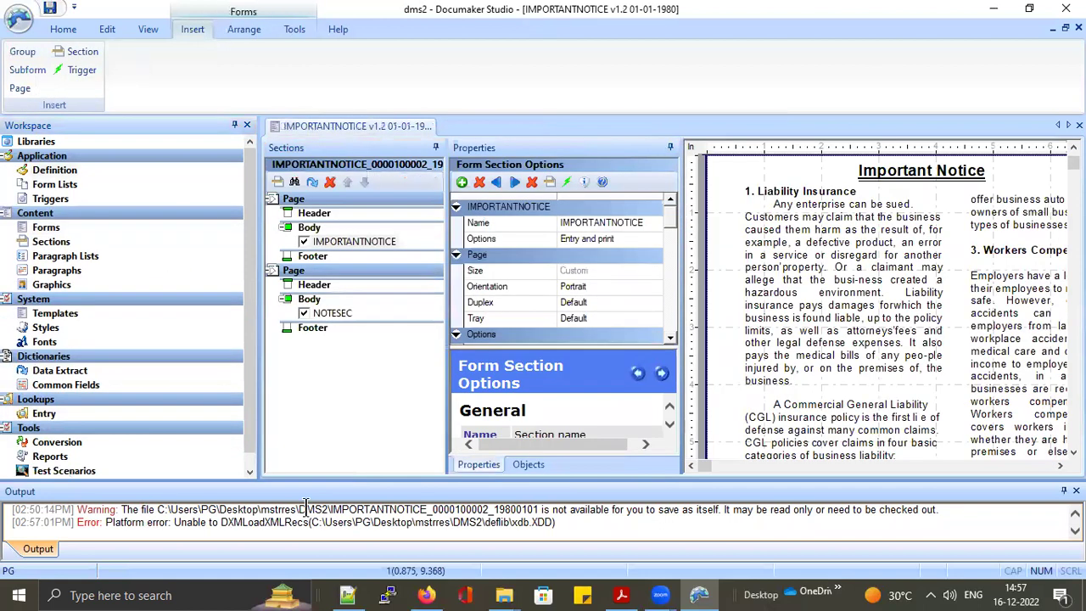
Switch to the DMS2 folder in File Explorer, run run.bat, and close the console once GenPrint completes.
mouse_move(509, 596)
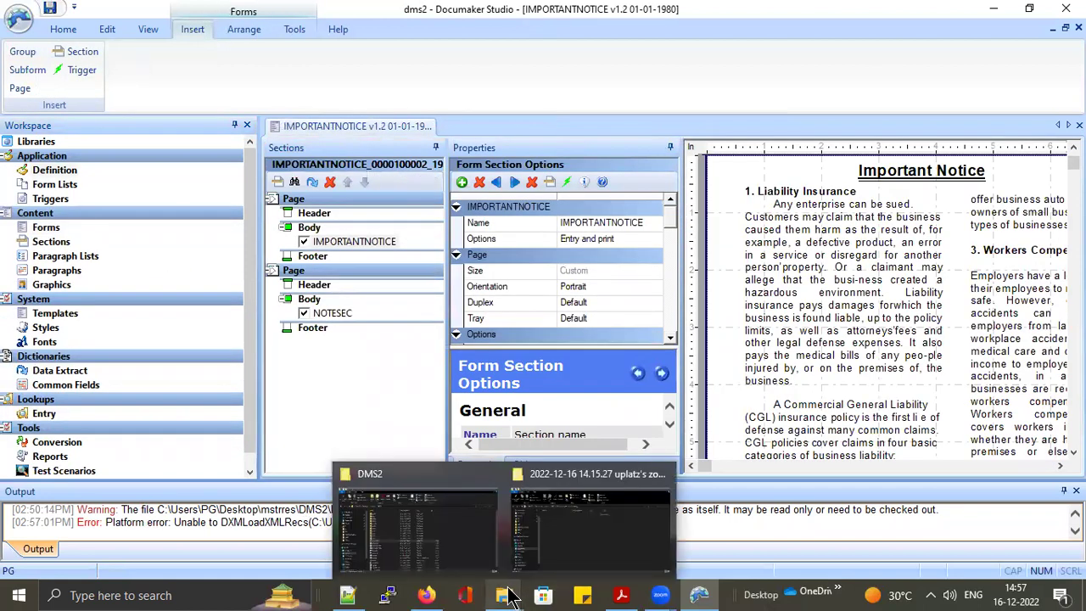
left_click(458, 528)
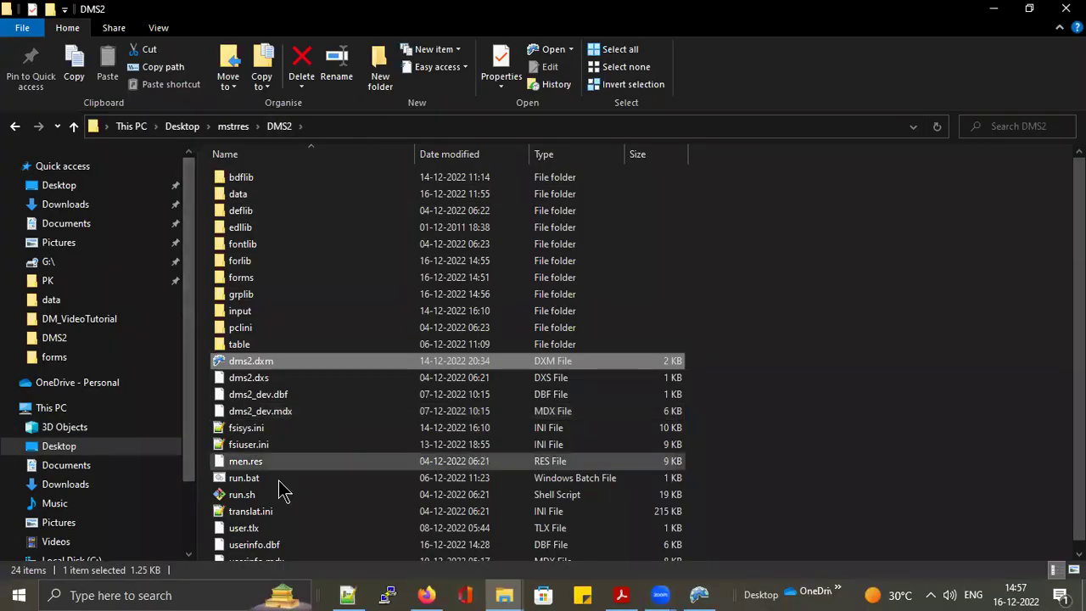
double_click(251, 481)
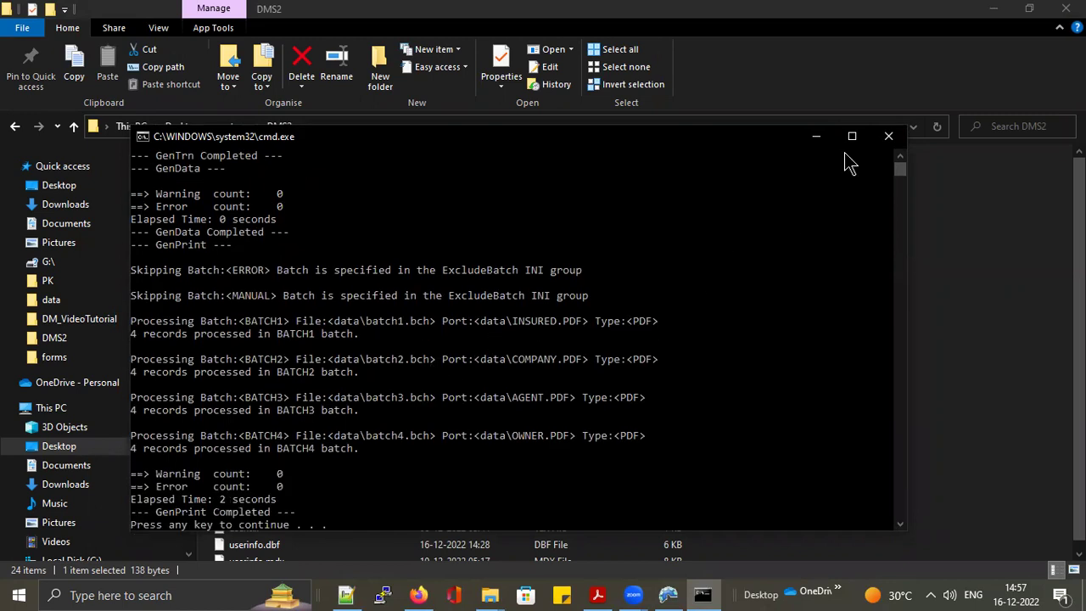
left_click(888, 136)
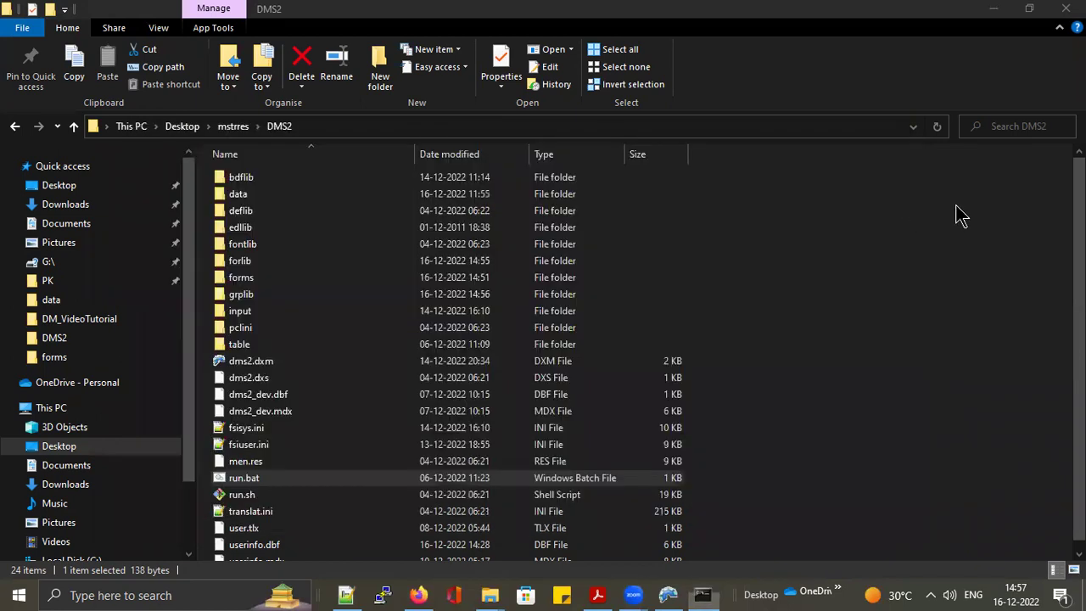
Open INSURED.PDF from the DMS2 data folder and reduce its zoom to 75%.
left_click(282, 195)
key("Return")
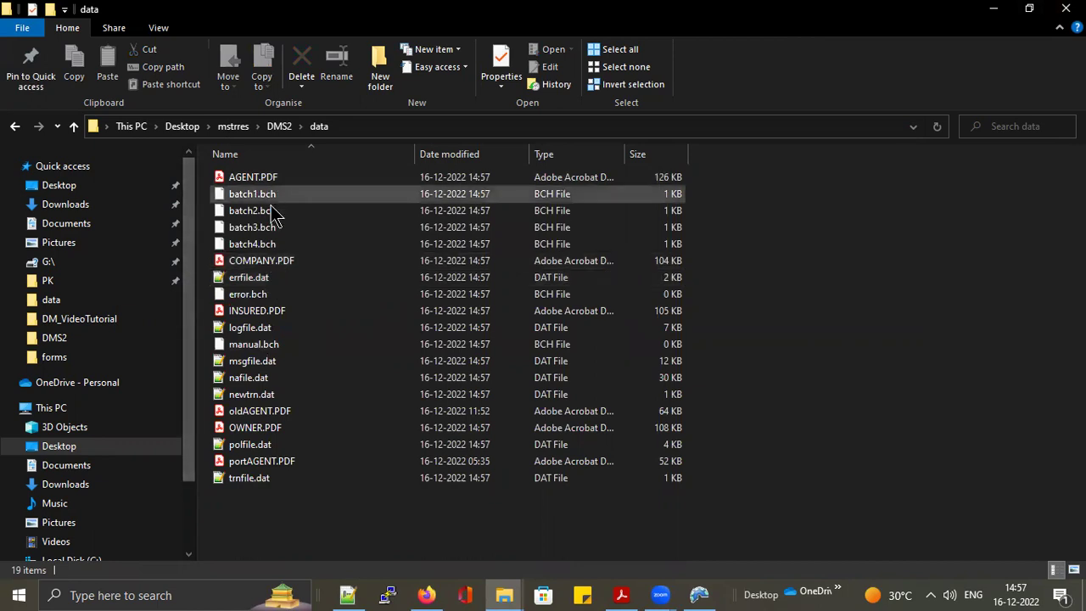
left_click(277, 313)
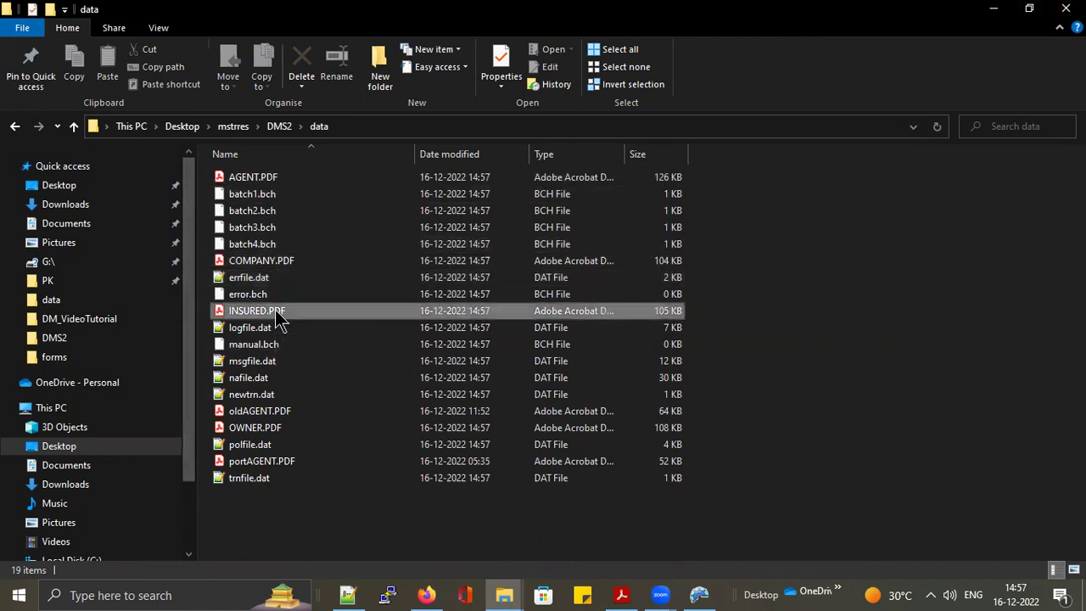
double_click(490, 266)
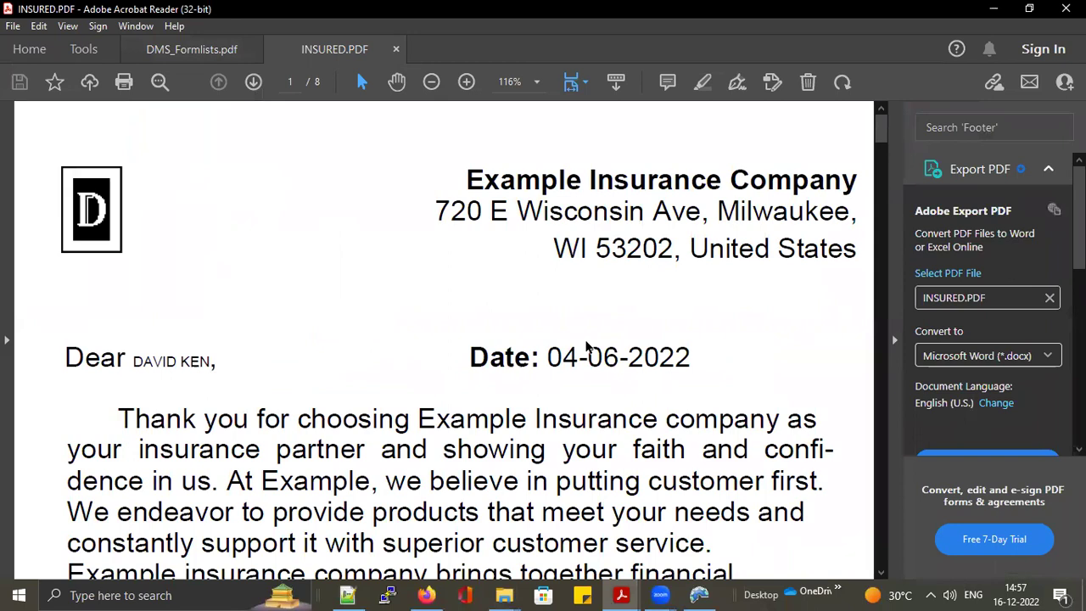
scroll(585, 344, "down", 1)
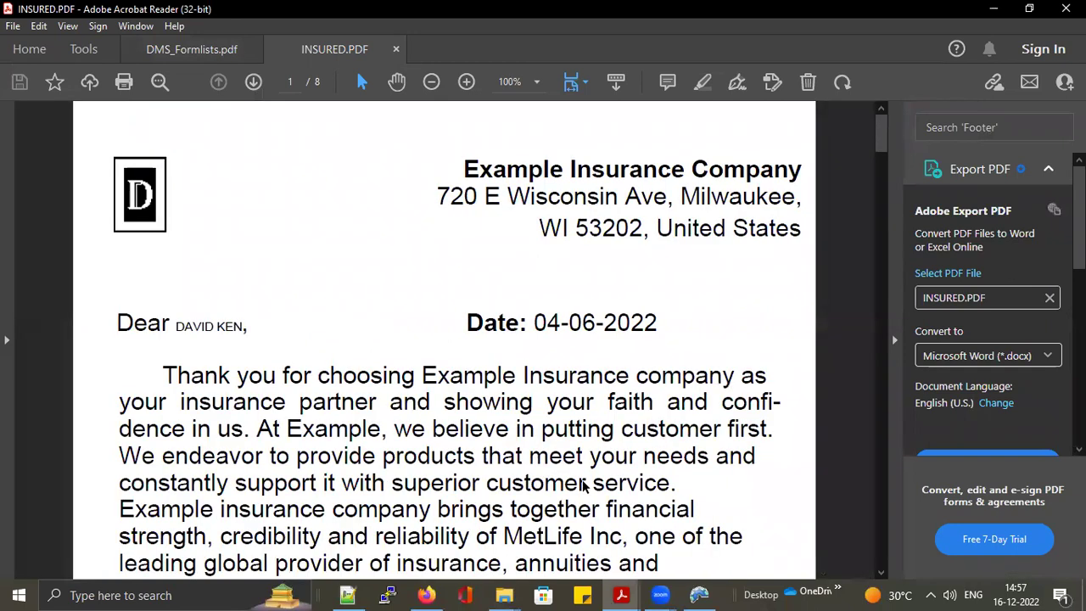
scroll(627, 517, "down", 1)
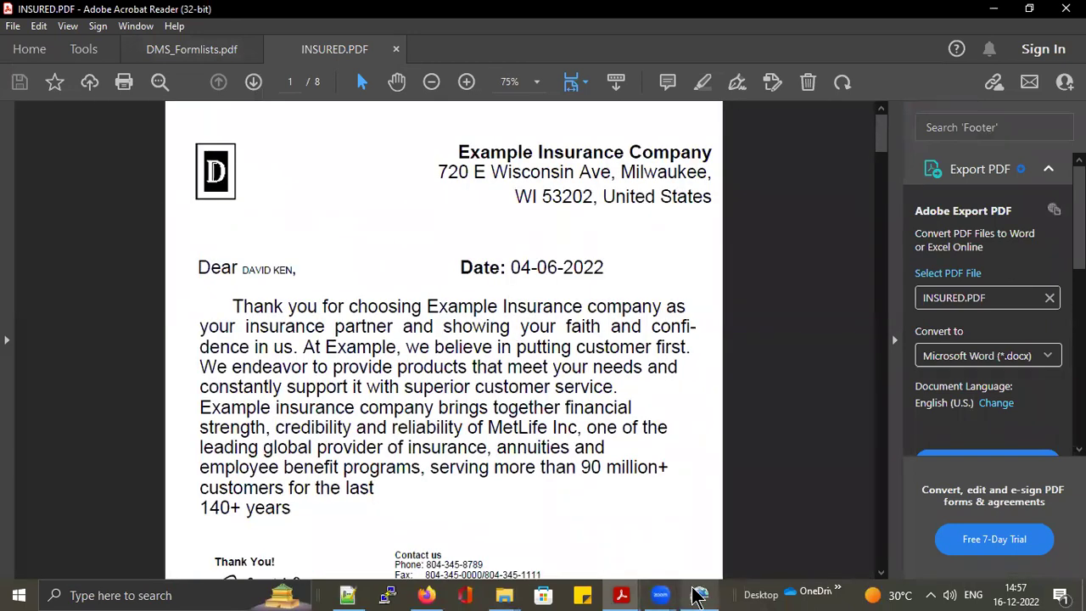
Switch back to Documaker Studio and open the NBFORMLIST form list as read-only.
mouse_move(699, 595)
left_click(695, 552)
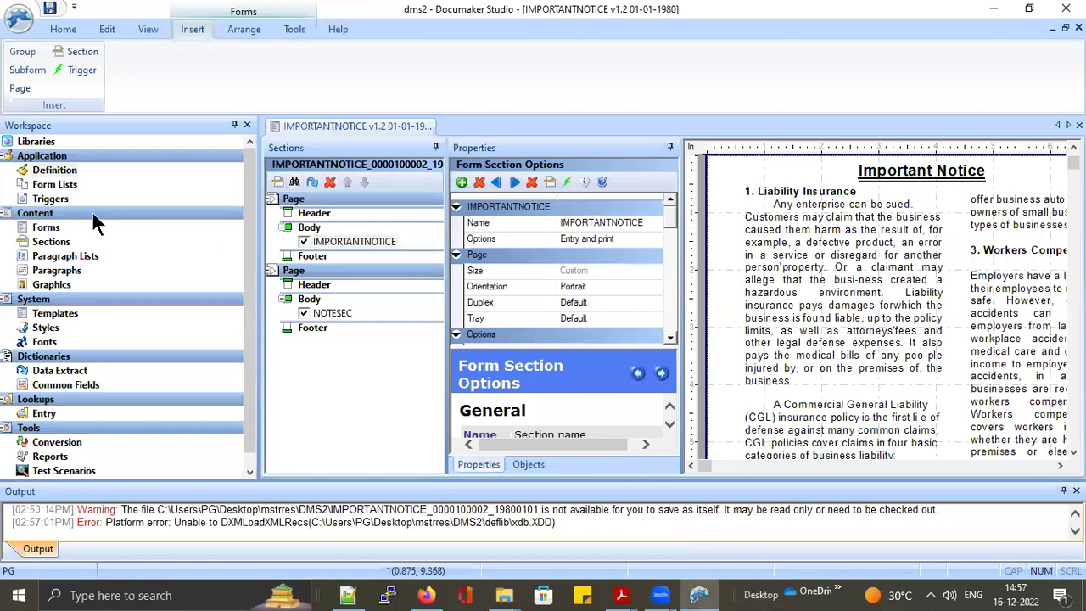
left_click(66, 188)
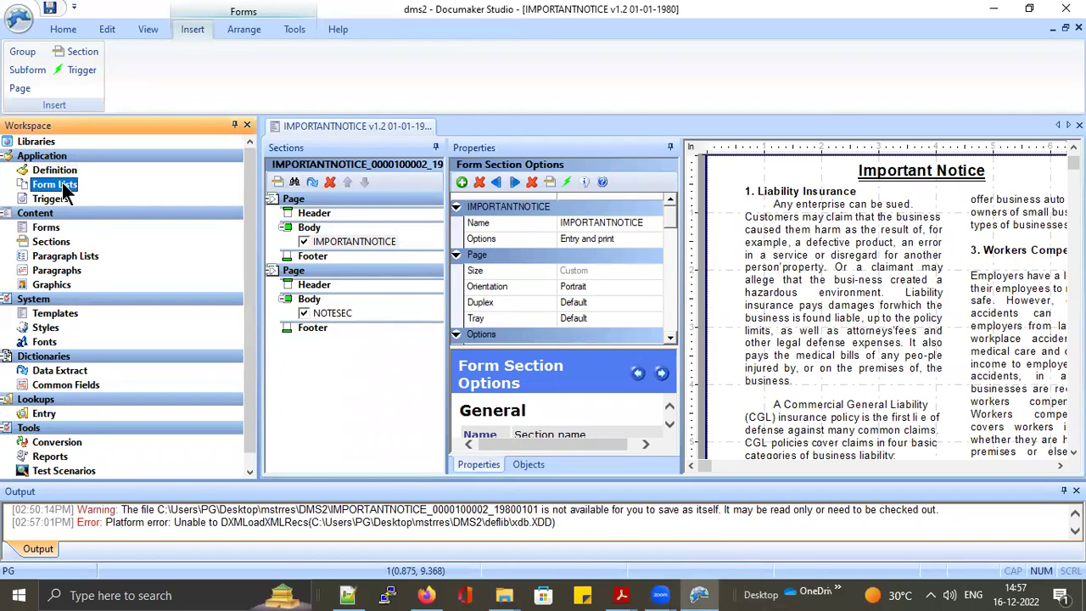
double_click(66, 188)
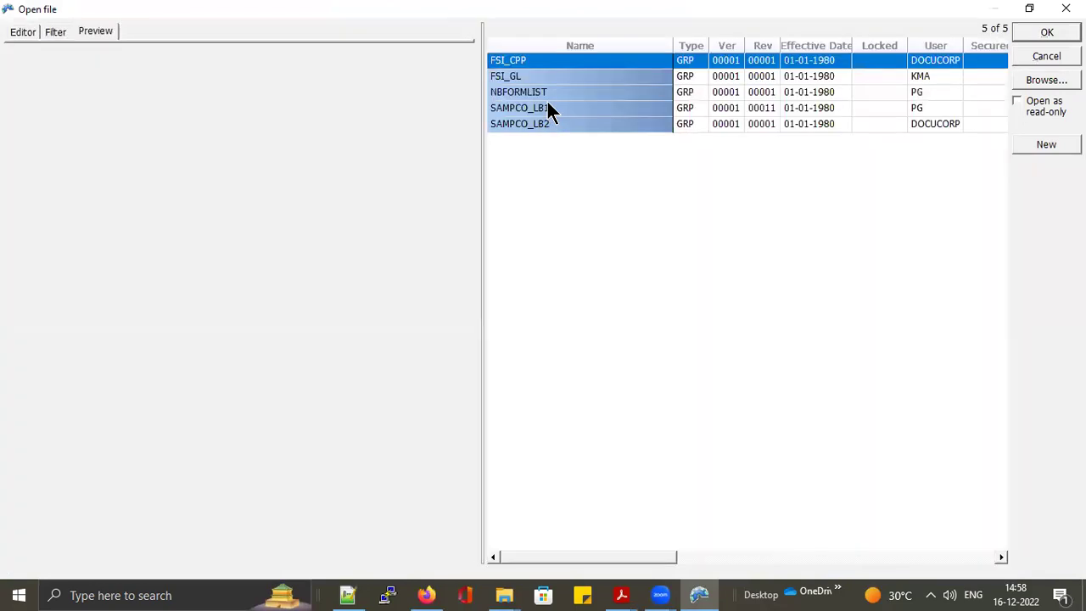
left_click(537, 91)
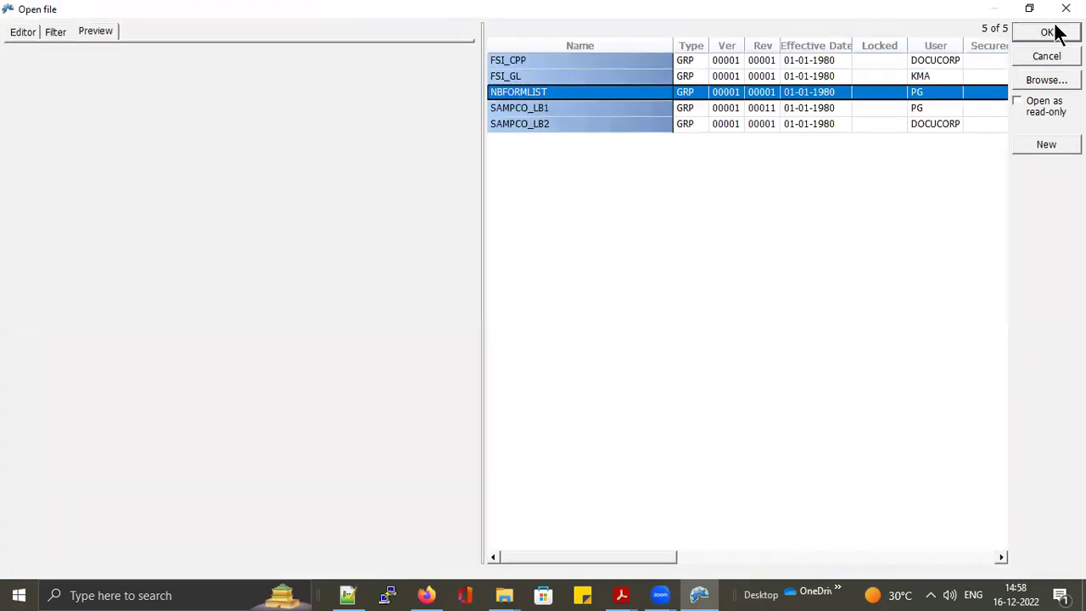
left_click(1027, 104)
left_click(1047, 36)
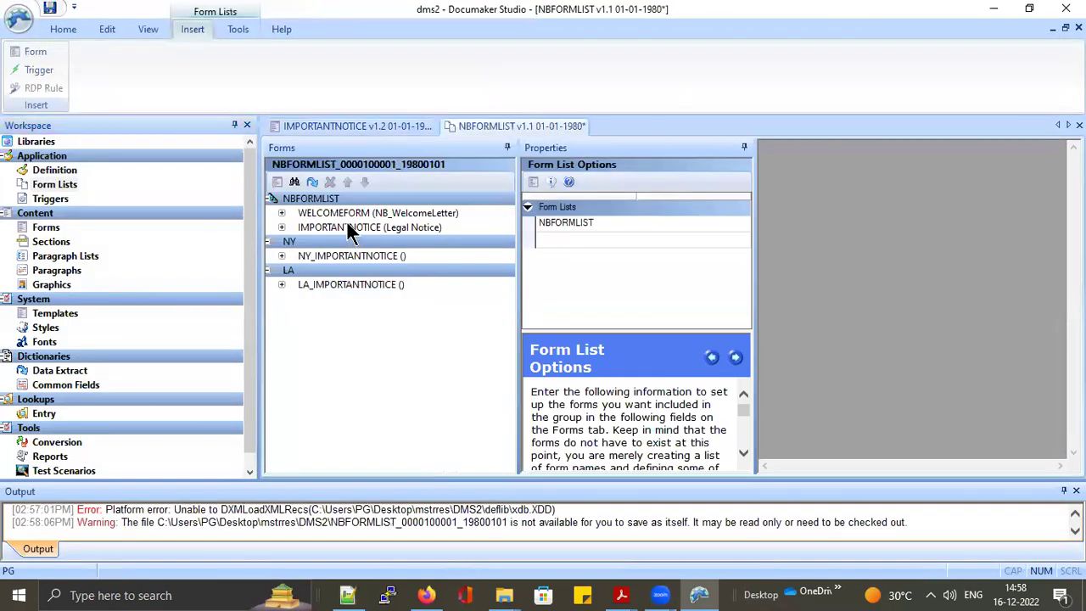
Page through INSURED.PDF in Acrobat Reader and compare its pages with the forms listed in NBFORMLIST in Documaker Studio.
left_click(346, 213)
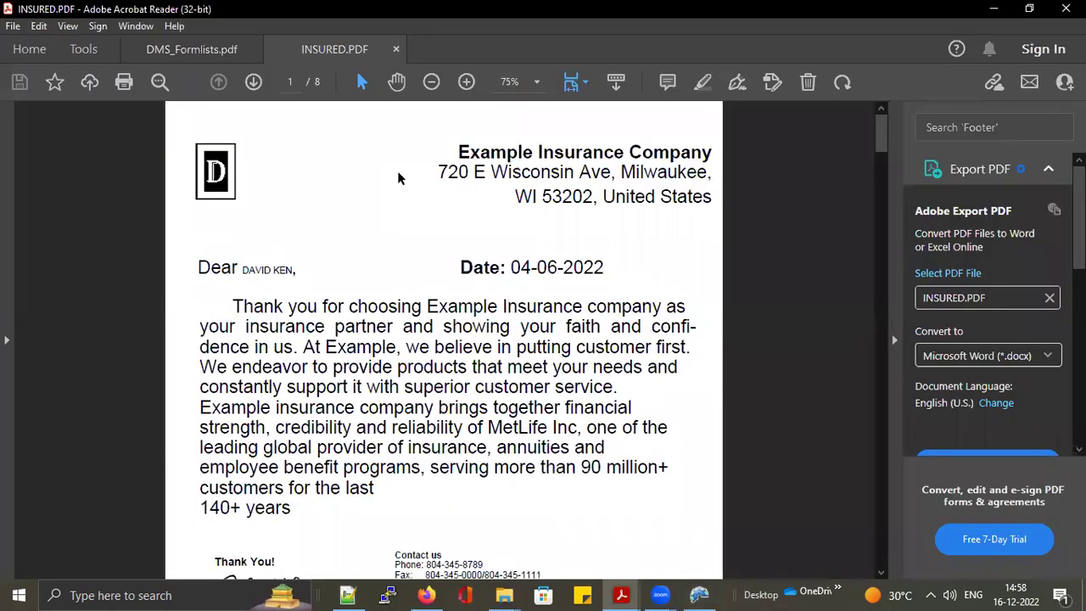
left_click(254, 82)
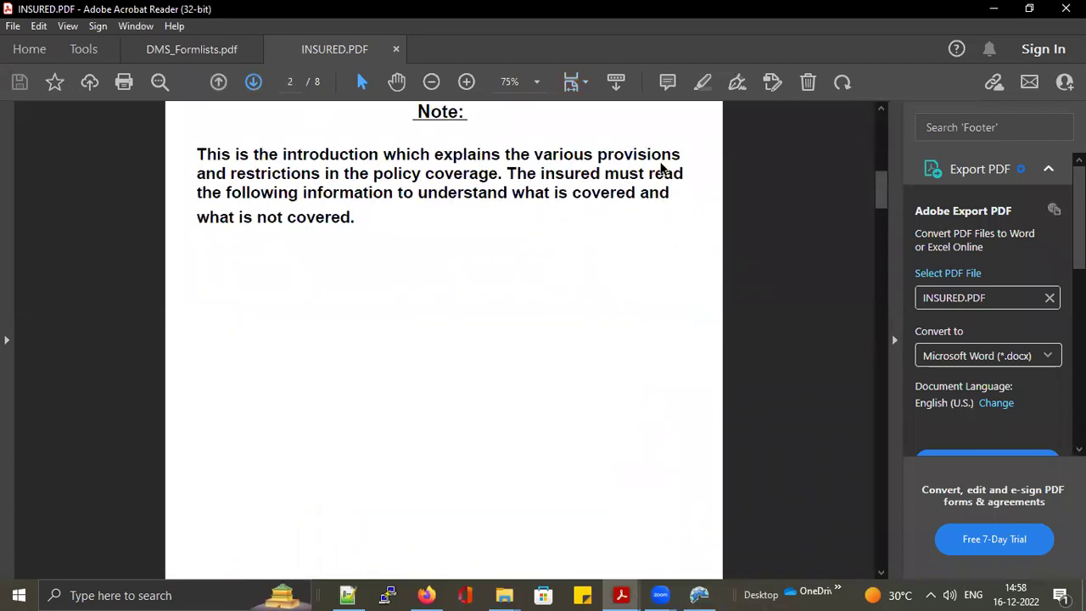
left_click(254, 81)
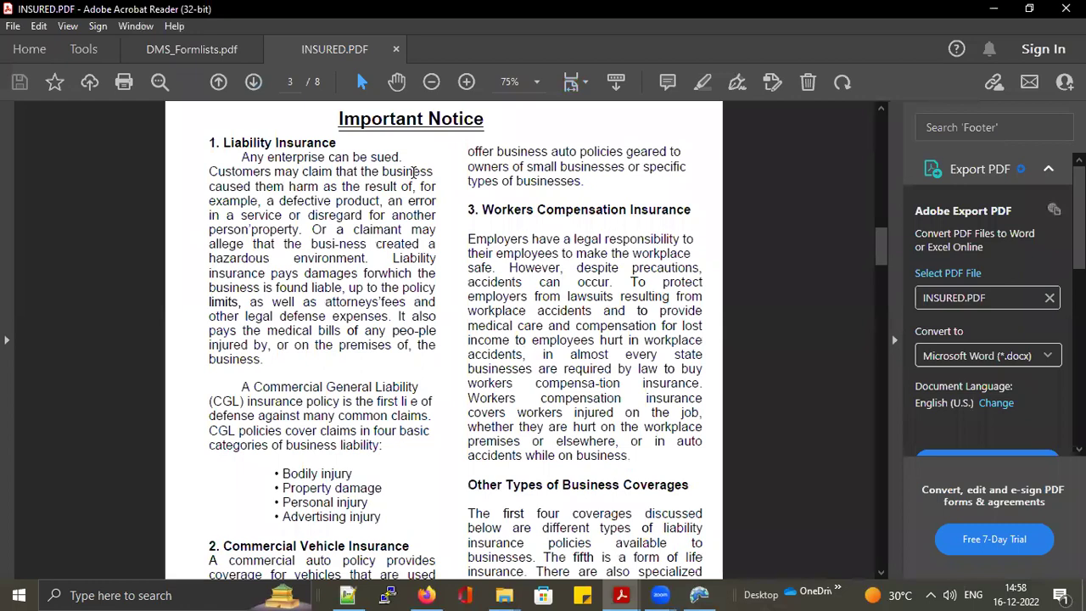
key("alt+Tab")
left_click(388, 227)
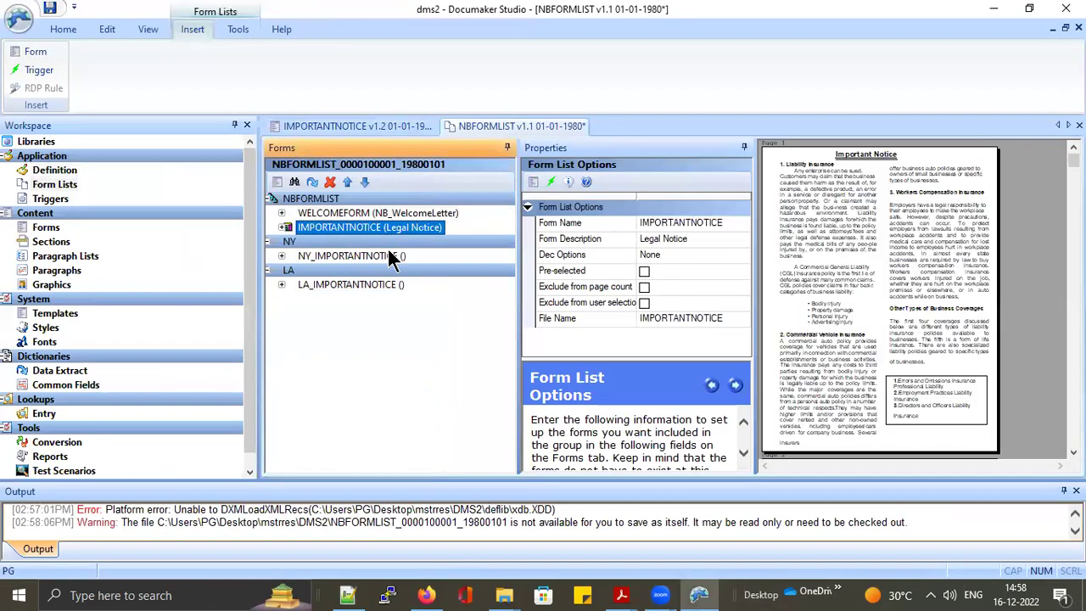
key("alt+Tab")
left_click(254, 82)
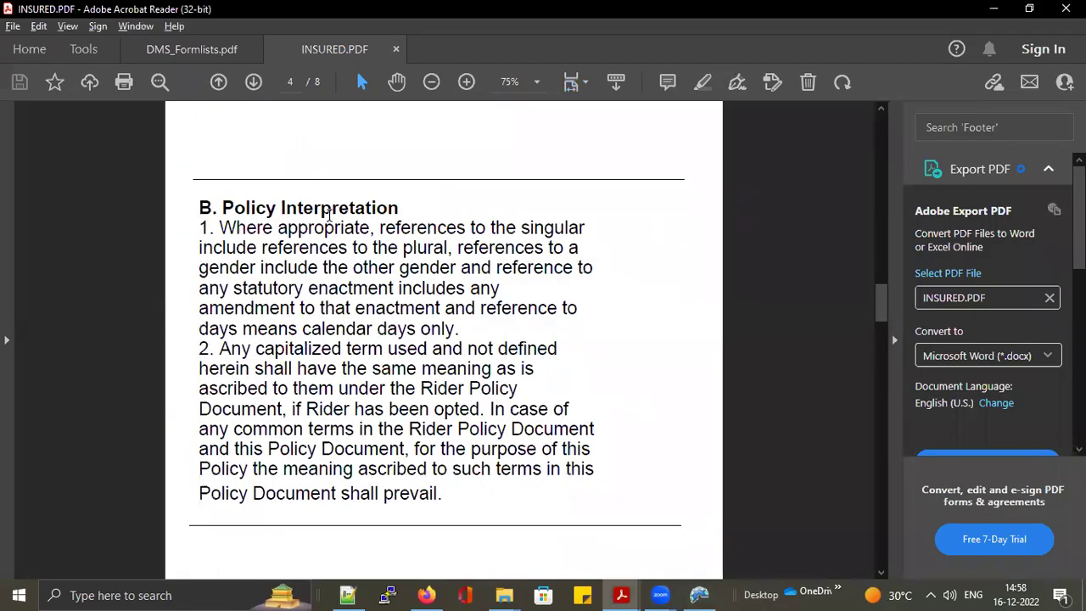
left_click(254, 81)
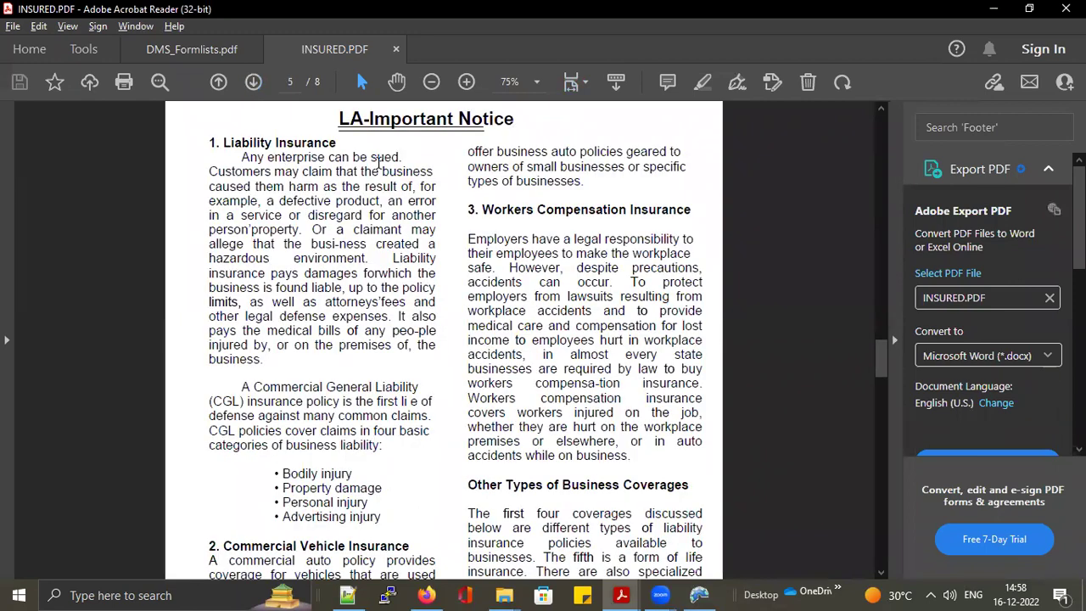
key("alt+Tab")
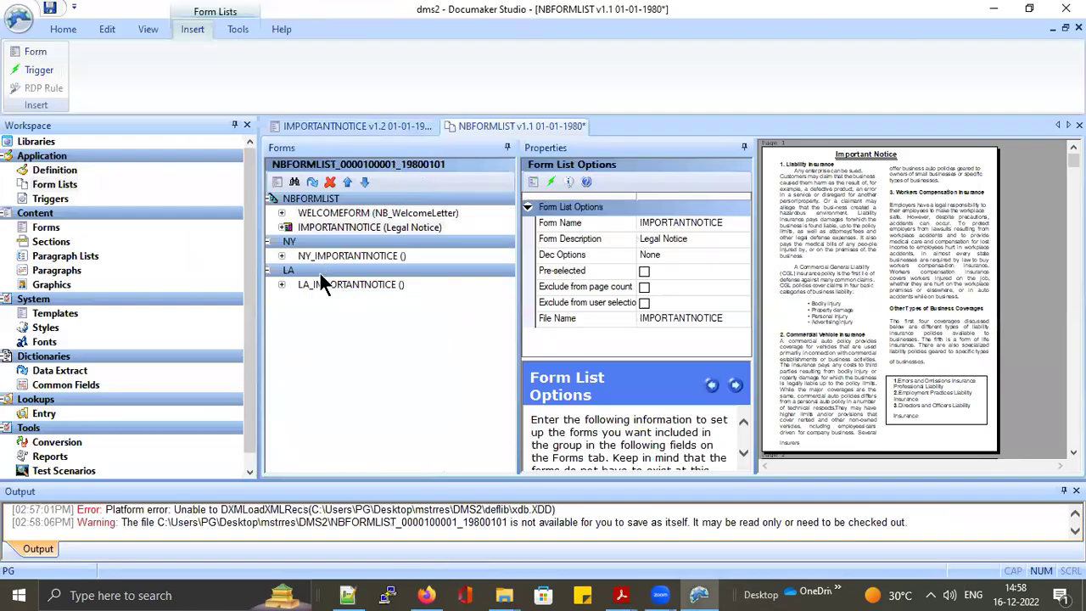
key("alt+Tab")
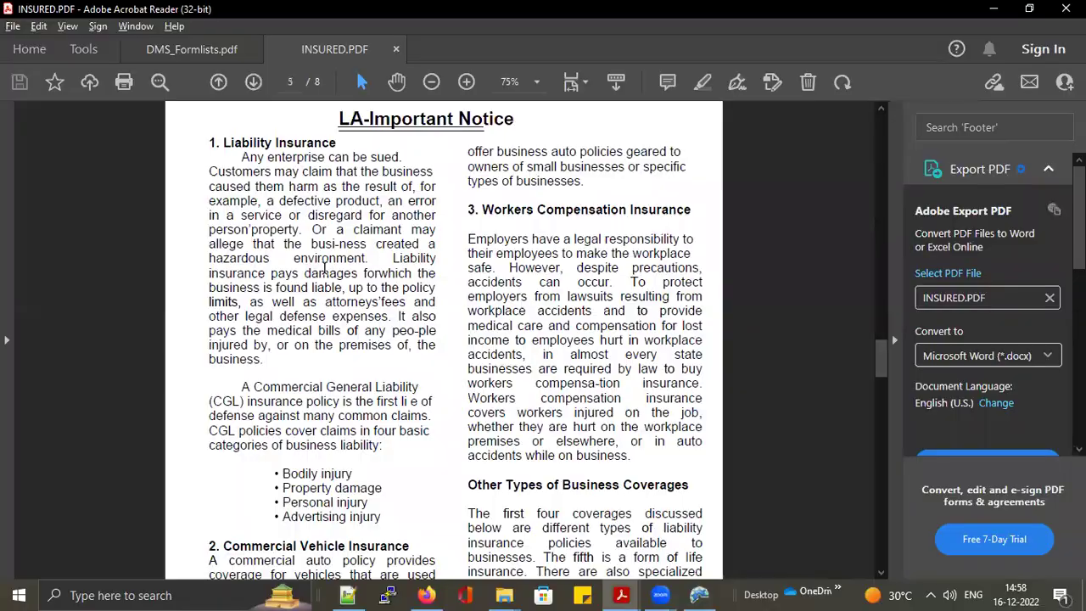
left_click(255, 82)
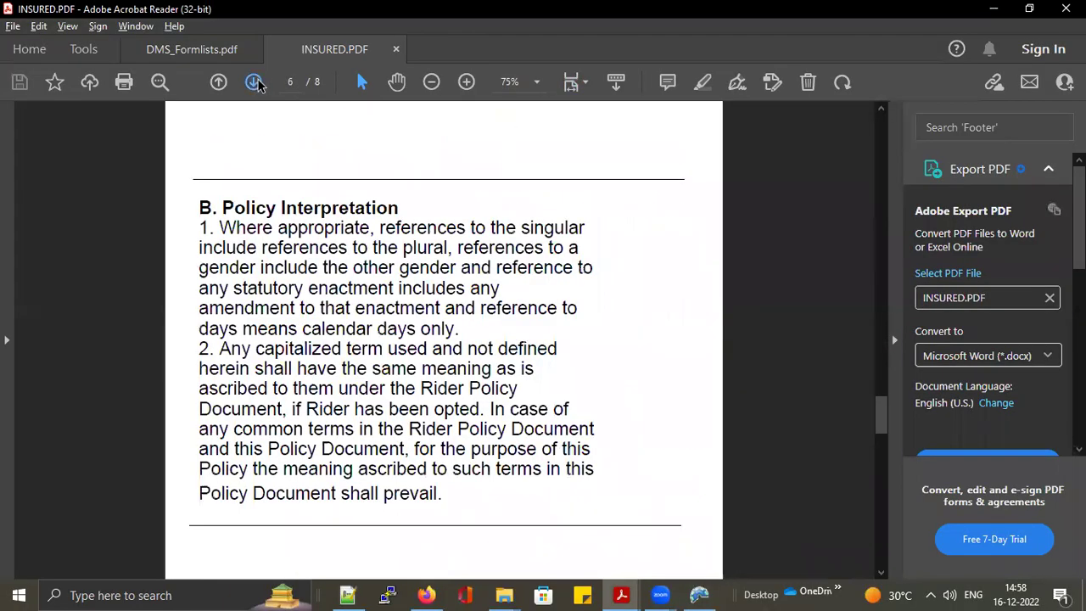
left_click(253, 82)
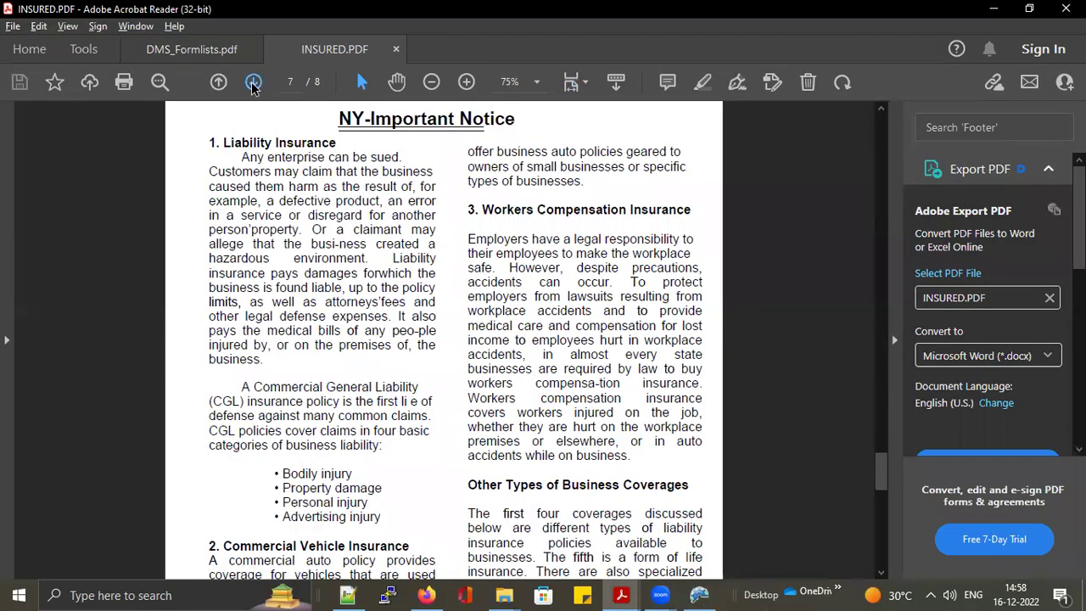
Switch to Documaker Studio and examine the recipient copies of the ALWAYS triggers under NY_IMPORTANTNOTICE and LA_IMPORTANTNOTICE.
key("alt+Tab")
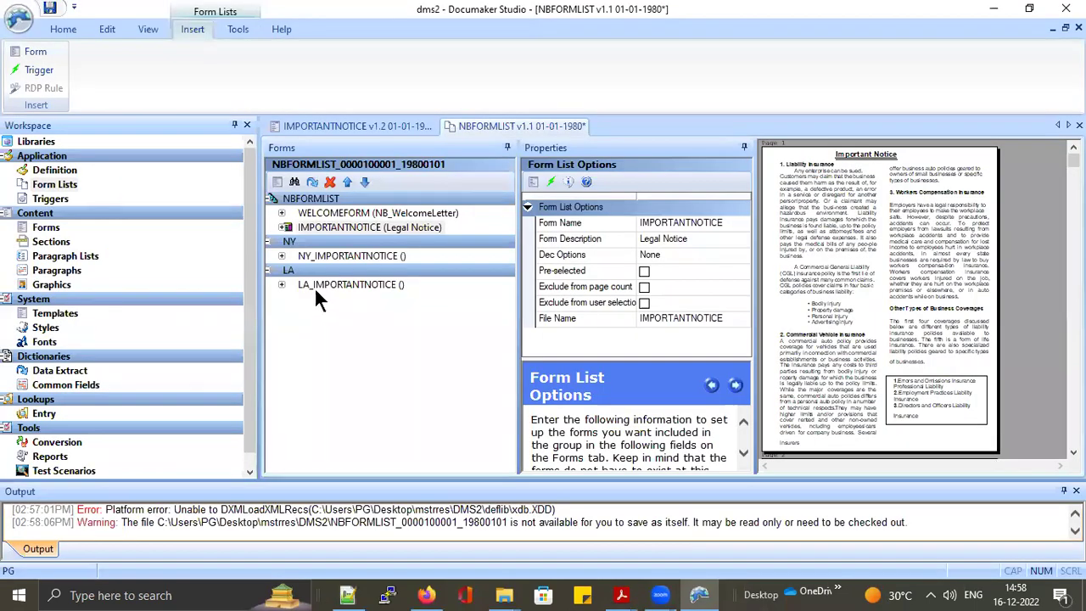
double_click(288, 257)
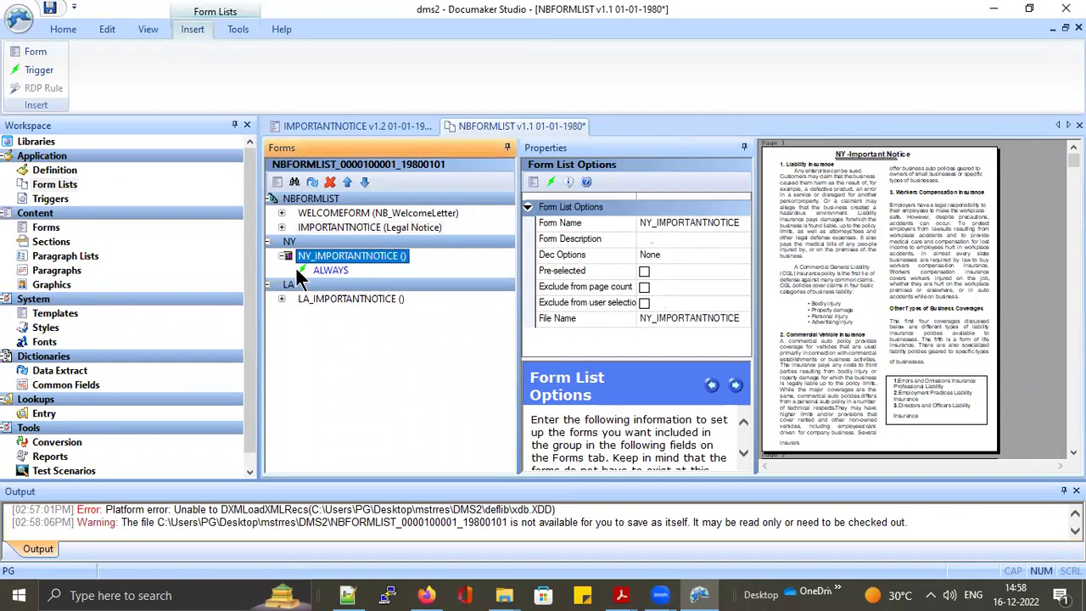
left_click(338, 271)
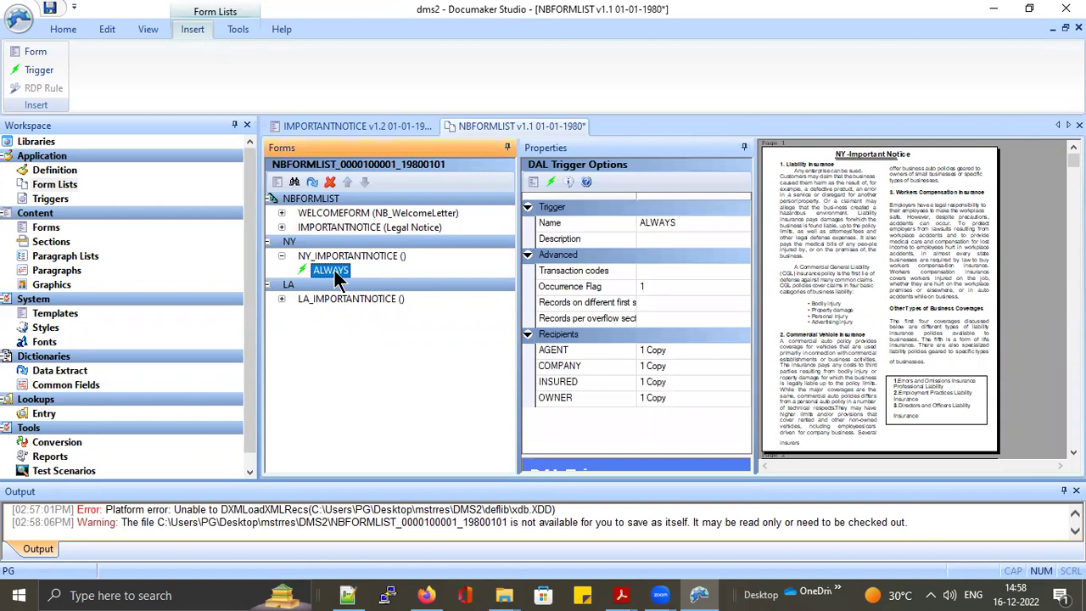
double_click(285, 298)
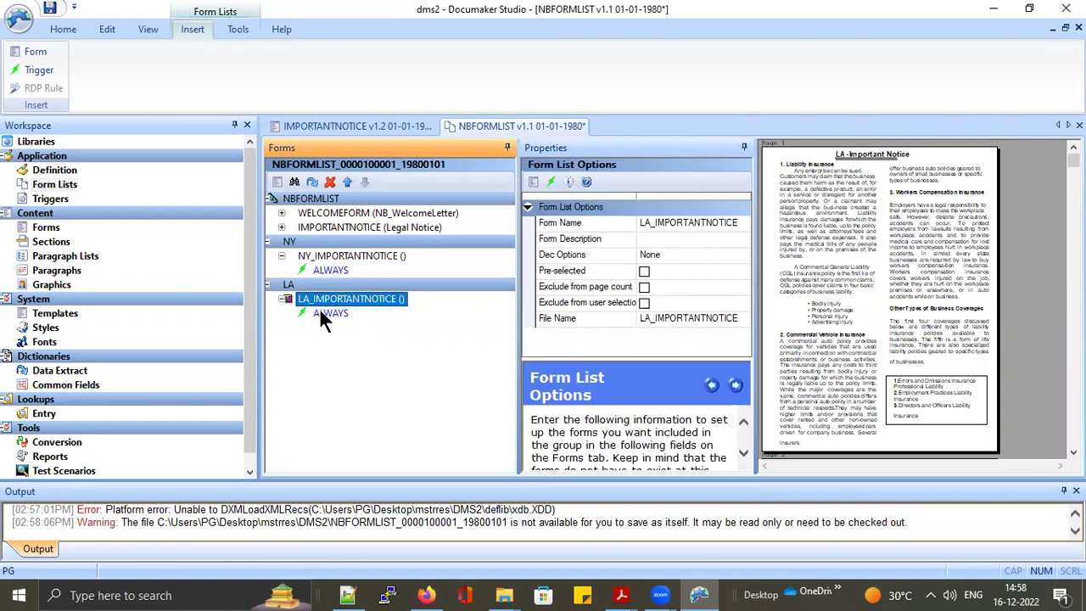
left_click(322, 312)
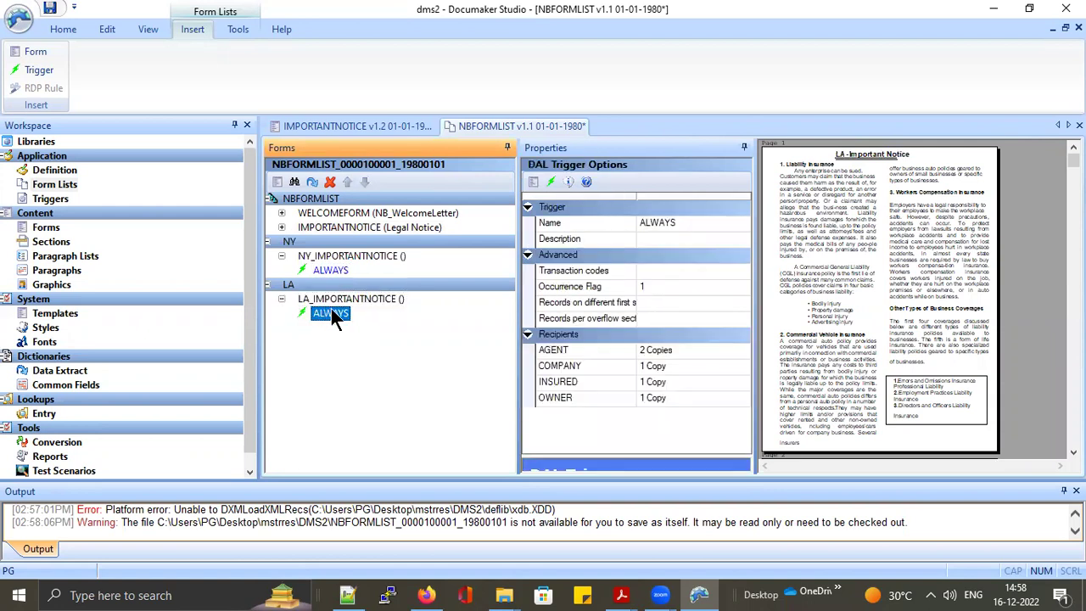
left_click(332, 272)
Zoom INSURED.PDF out to 33.3% and compare the order of its LA and NY notices with the Documaker Studio form list.
key("alt+Tab")
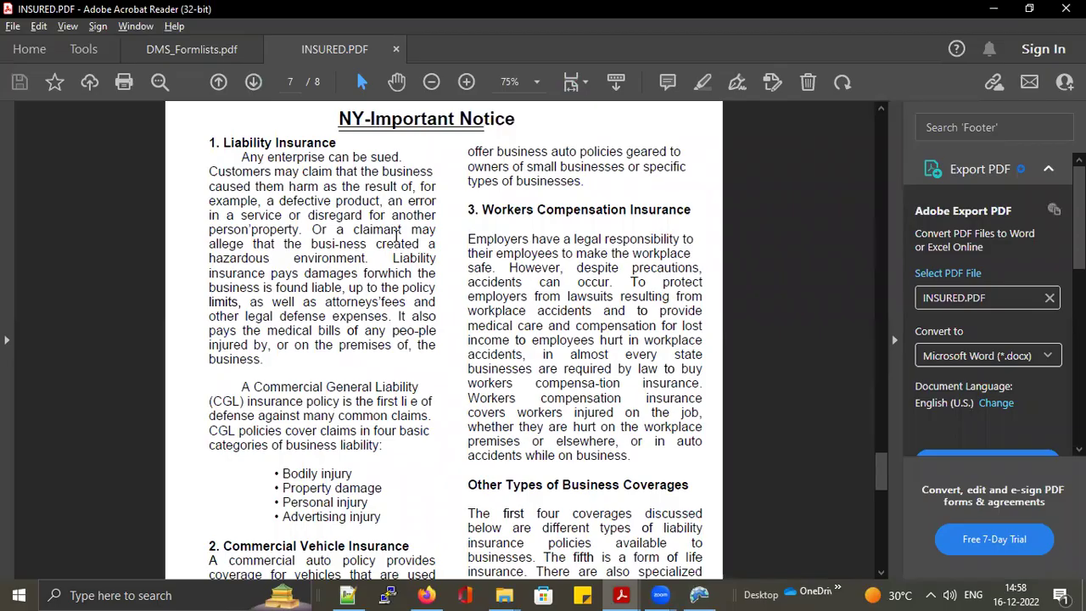
scroll(399, 244, "down", 3, "ctrl")
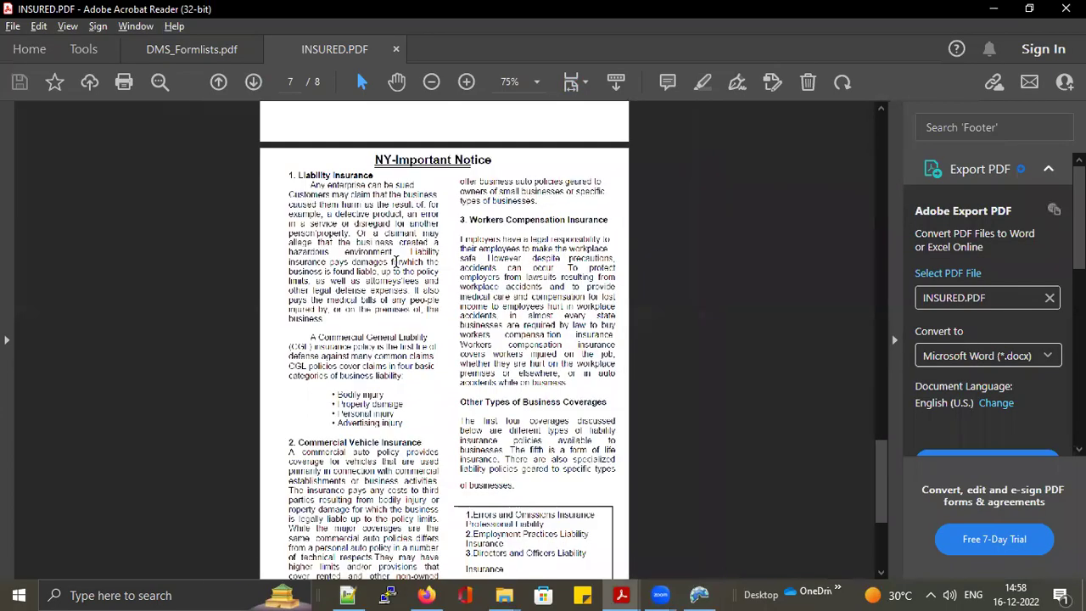
scroll(398, 254, "down", 3)
scroll(397, 272, "down", 3)
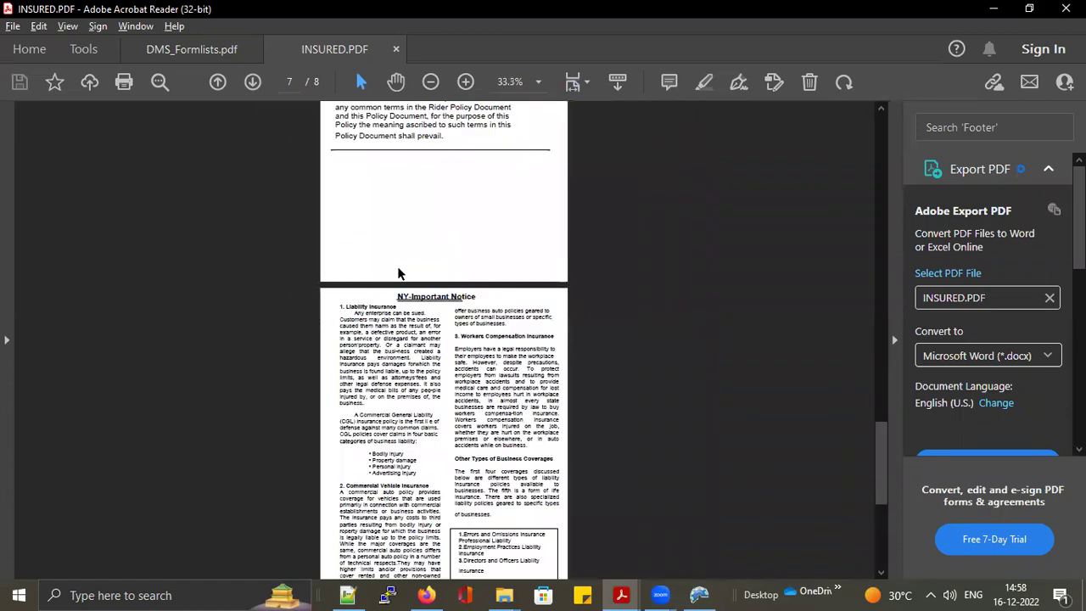
scroll(403, 272, "up", 4)
key("alt+Tab")
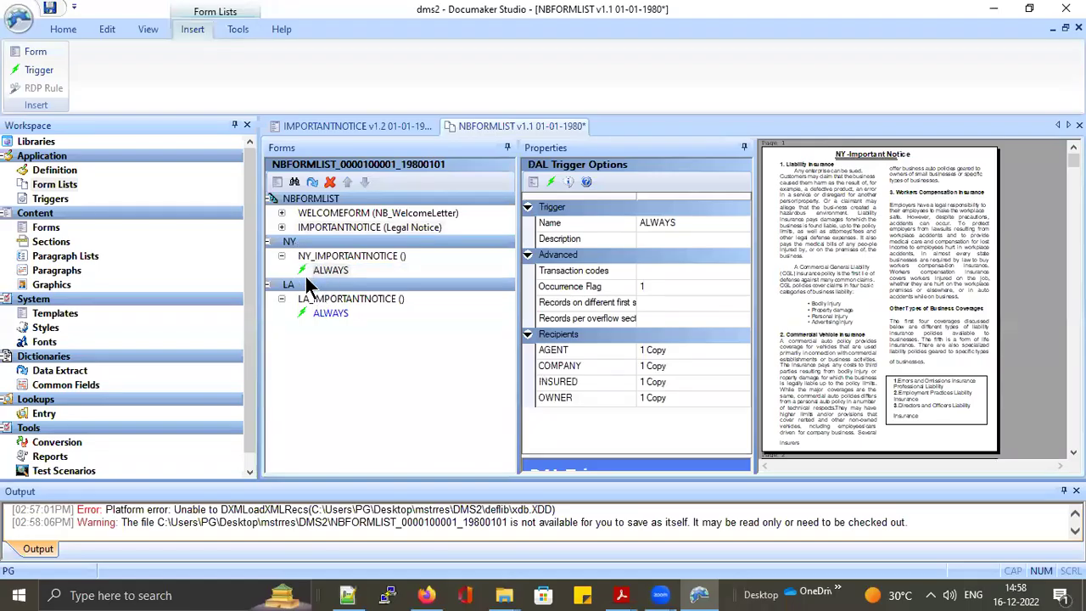
key("alt+Tab")
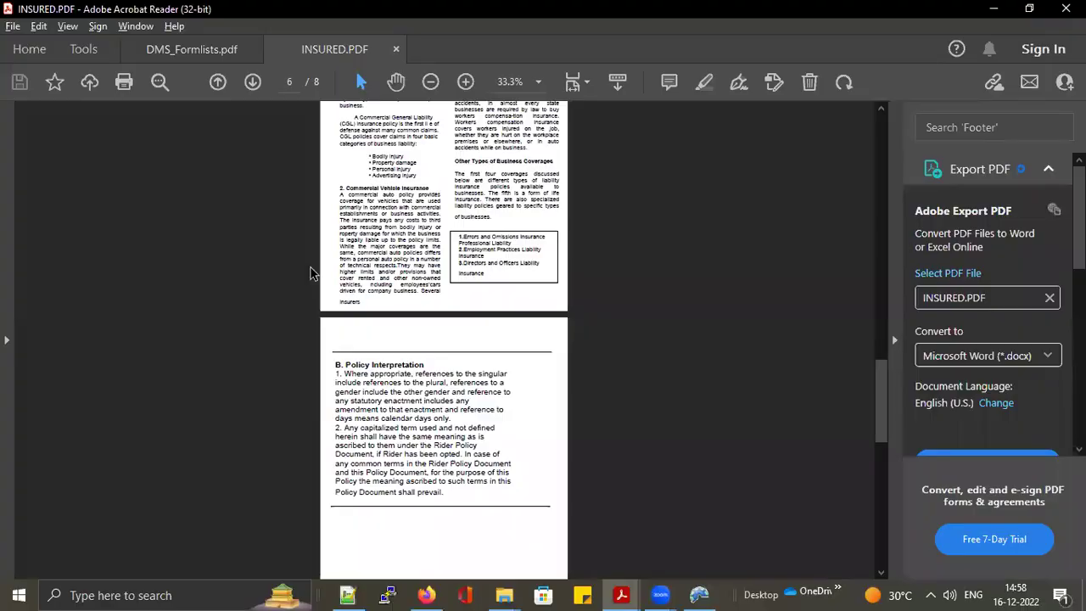
Open AGENT.PDF from the DMS2 data folder in File Explorer and show it zoomed out in read mode.
left_click(176, 53)
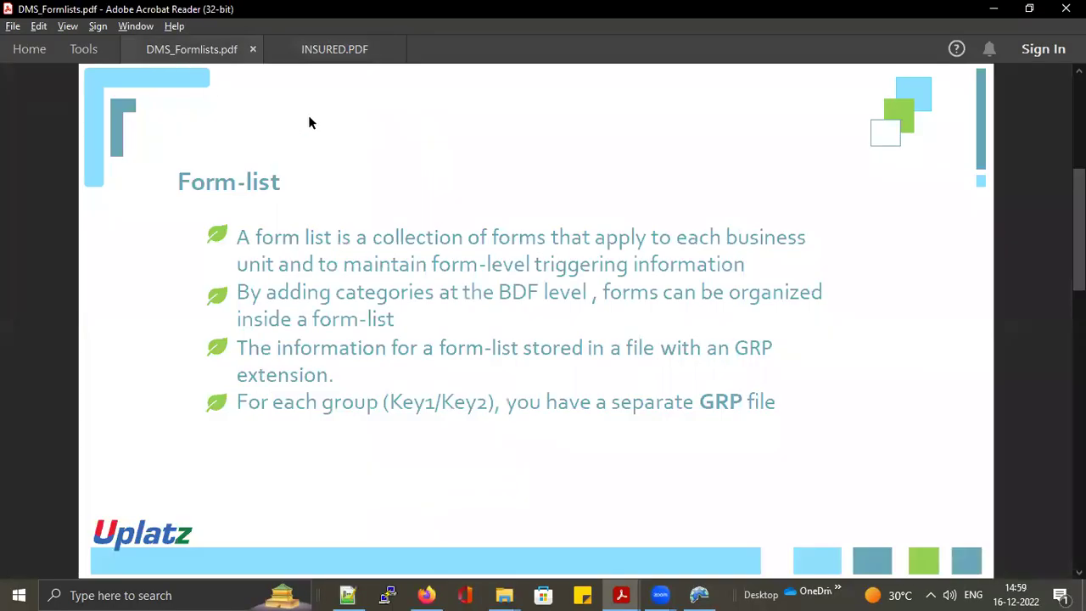
key("alt+Tab")
key("alt+Tab")
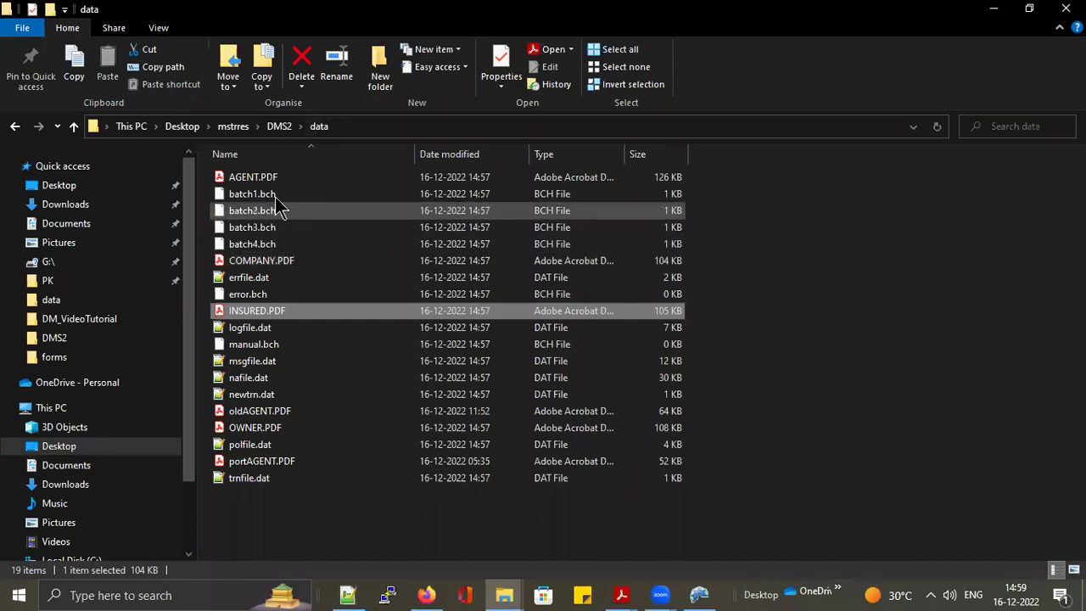
left_click(276, 181)
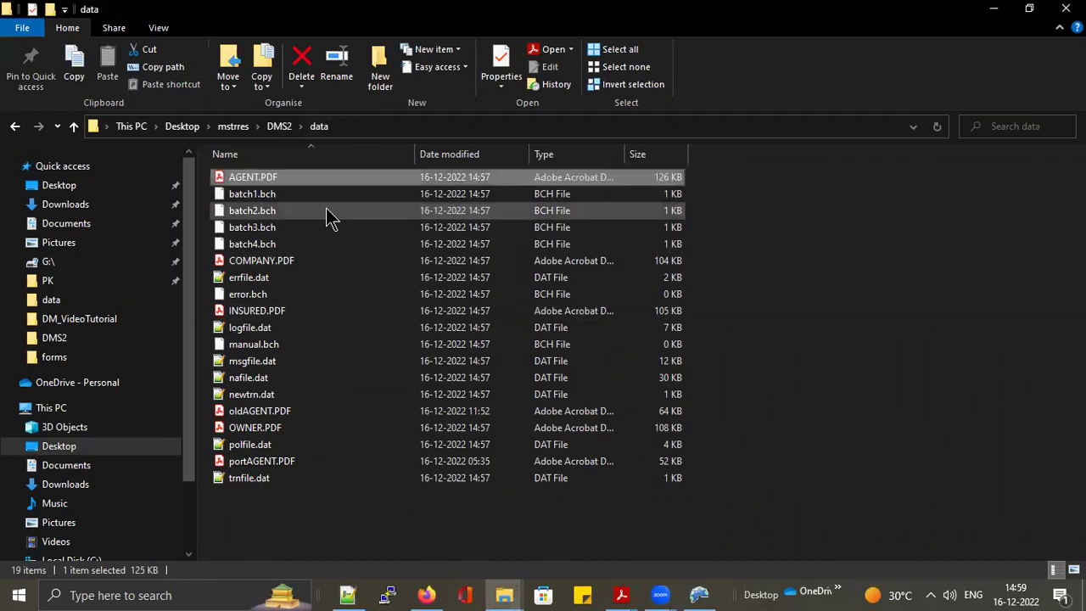
key("Return")
key("alt+Tab")
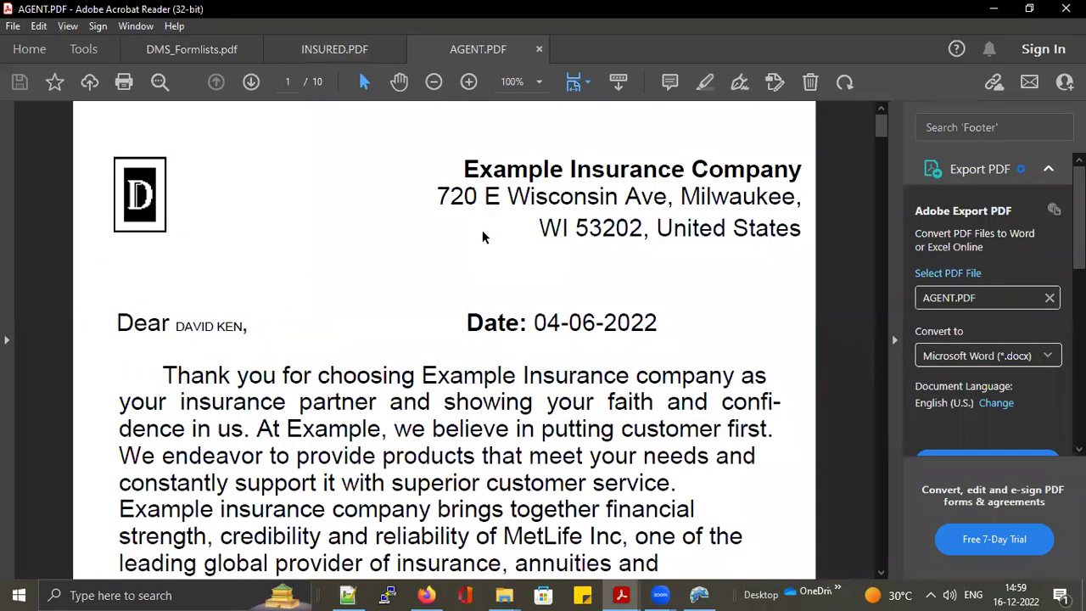
key("ctrl+h")
key("ctrl+minus")
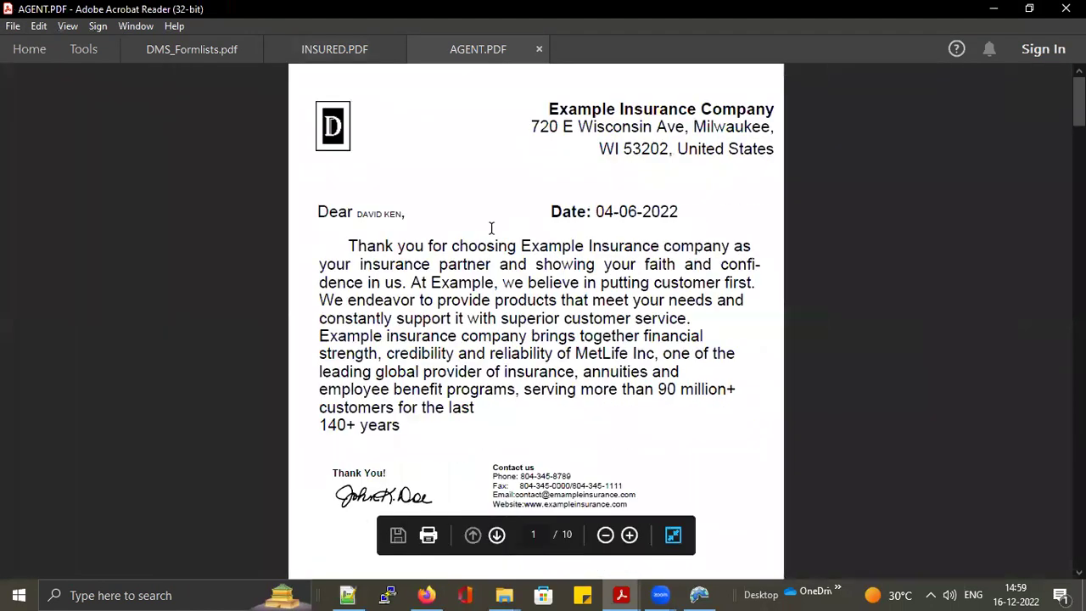
key("ctrl+minus")
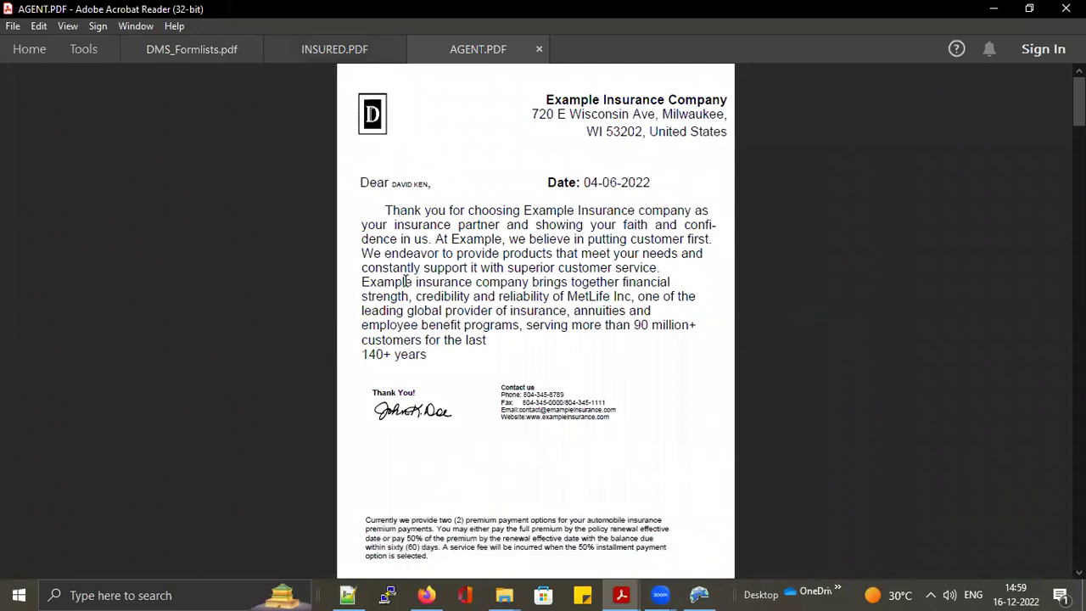
Check every page of AGENT.PDF for the general, LA and NY notices, and return to the NBFORMLIST form list in Documaker Studio.
scroll(404, 272, "down", 5)
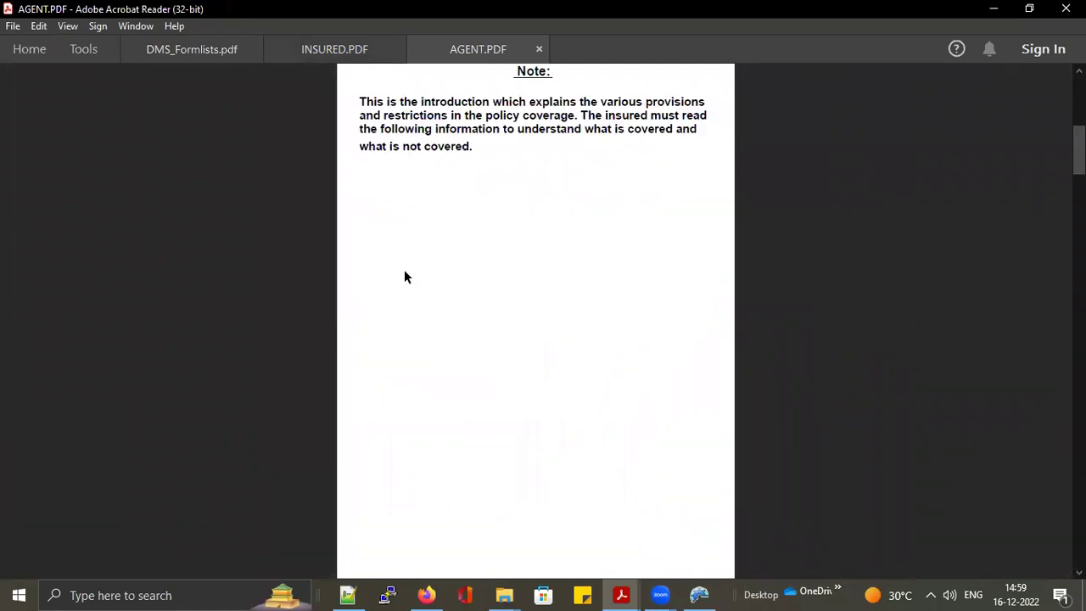
scroll(405, 272, "down", 5)
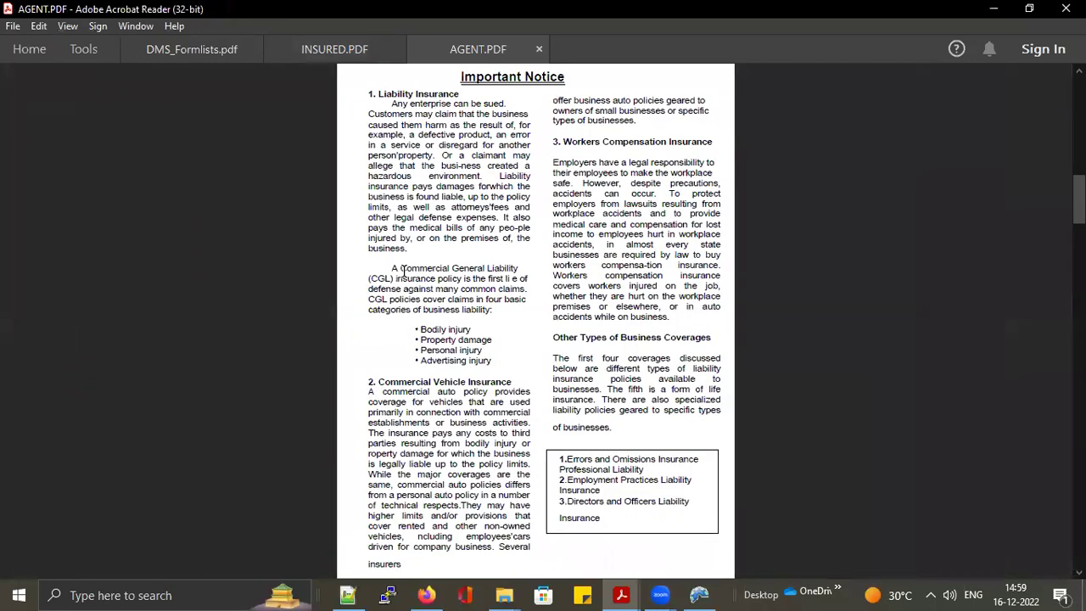
scroll(404, 272, "down", 10)
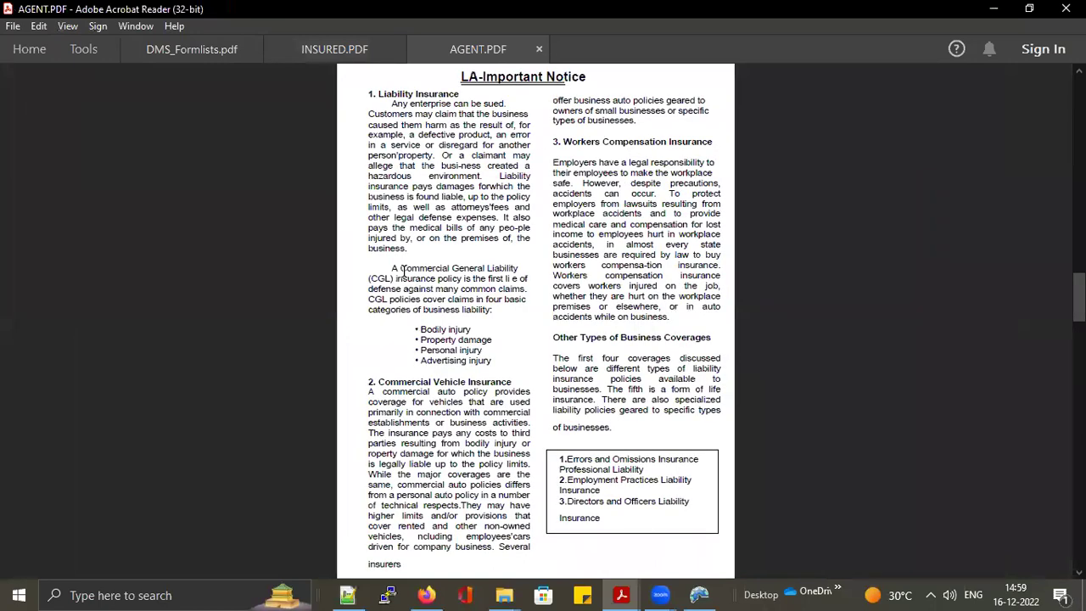
scroll(404, 271, "down", 5)
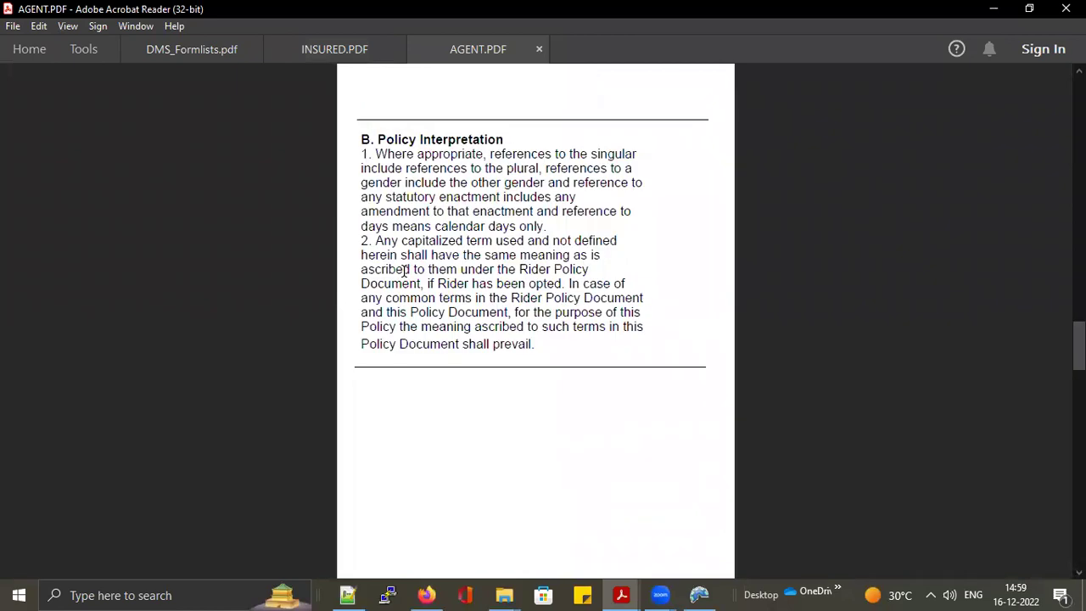
scroll(404, 270, "down", 5)
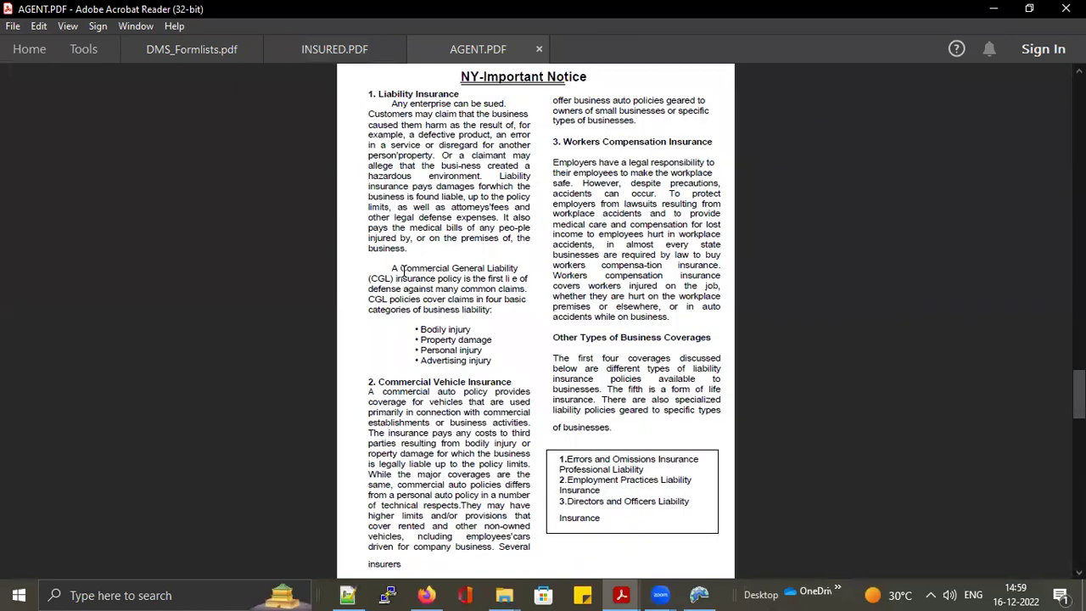
scroll(404, 271, "down", 5)
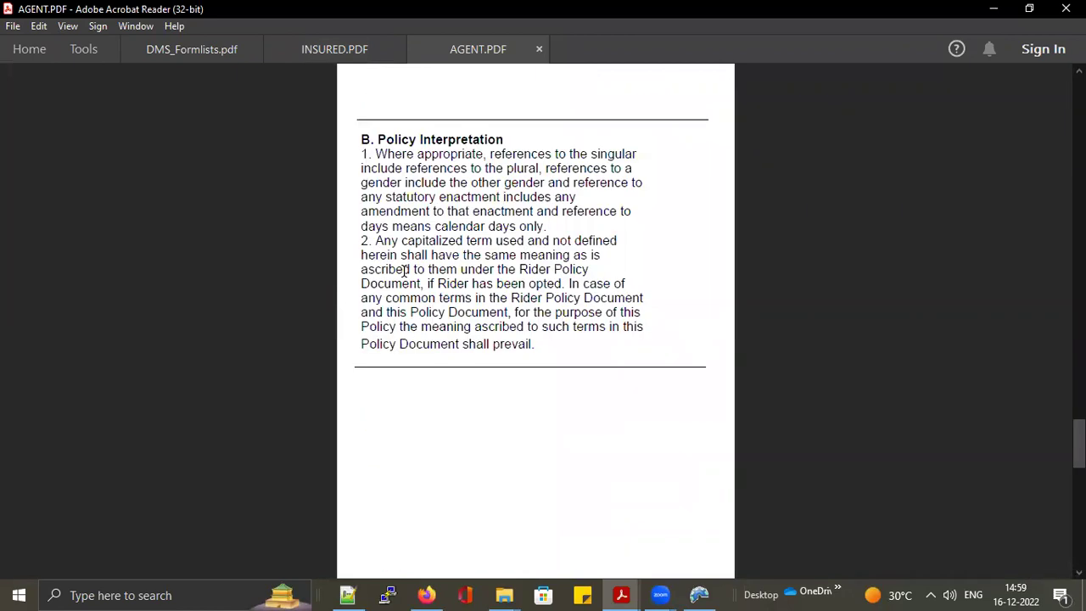
scroll(404, 271, "down", 5)
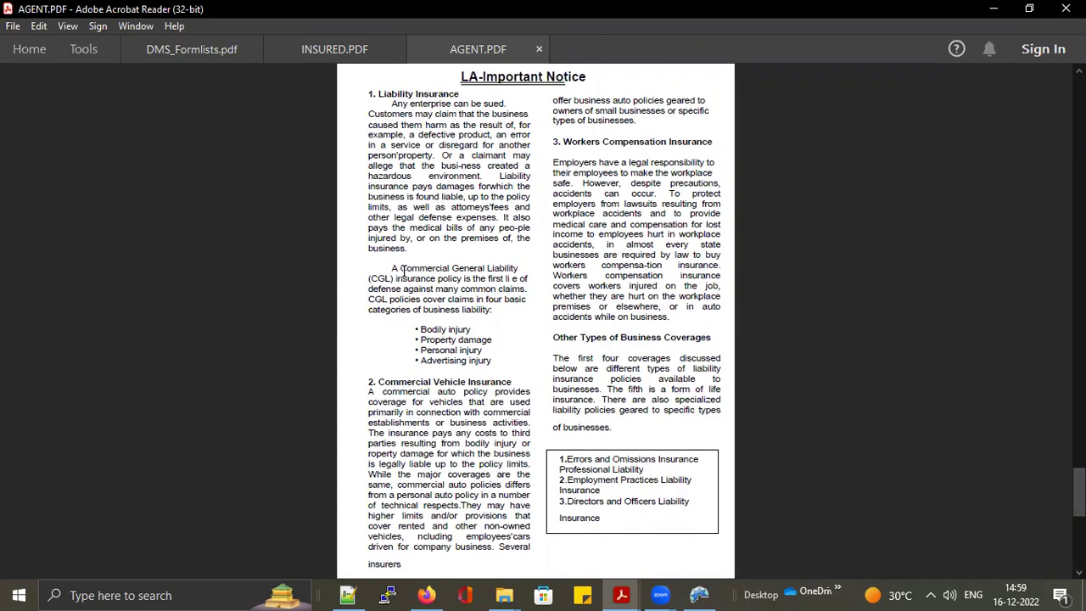
scroll(403, 269, "down", 5)
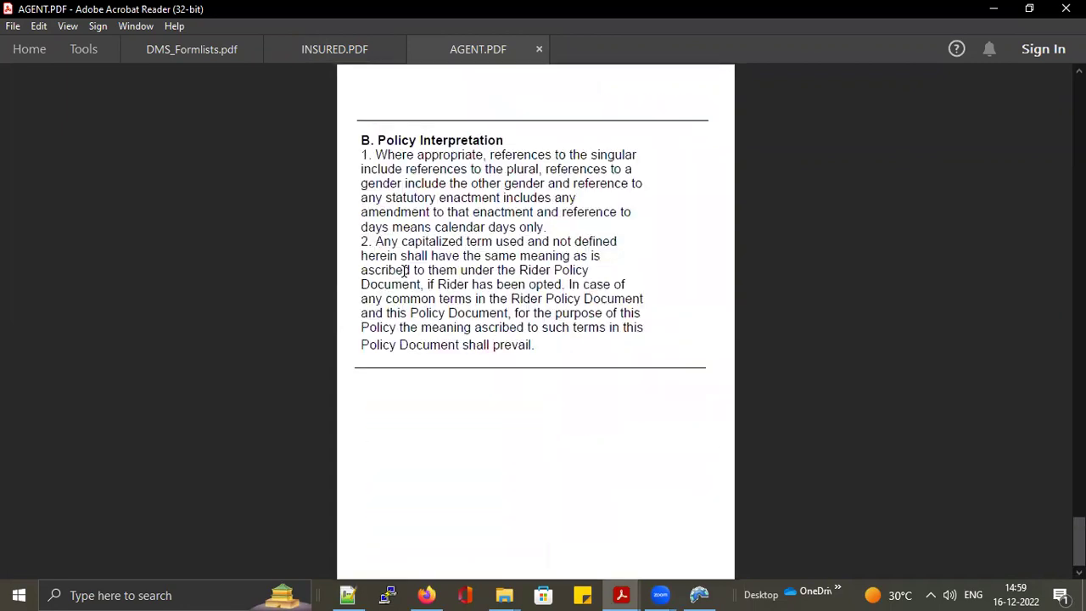
key("alt+Tab")
key("alt+Tab")
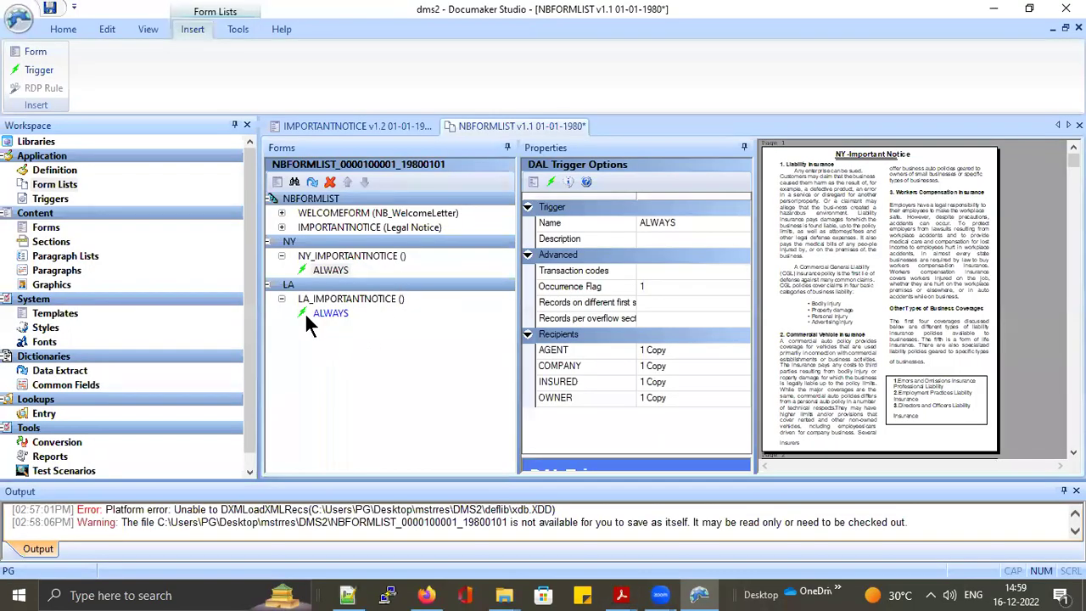
Compare the recipient copies of the ALWAYS triggers under LA_IMPORTANTNOTICE and NY_IMPORTANTNOTICE, and collapse the LA and NY groups.
left_click(329, 314)
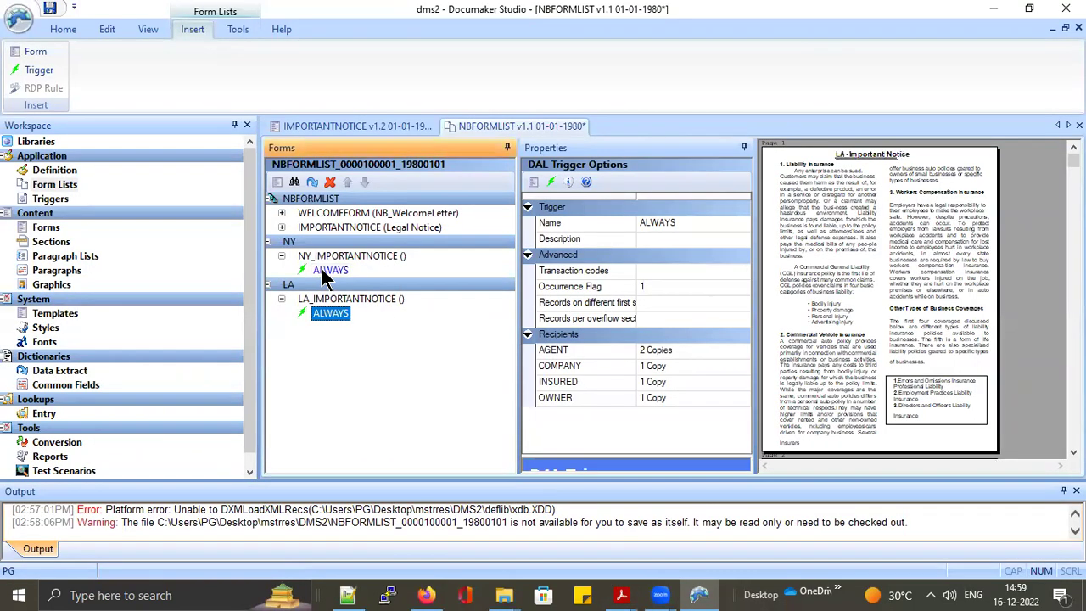
left_click(307, 266)
left_click(281, 256)
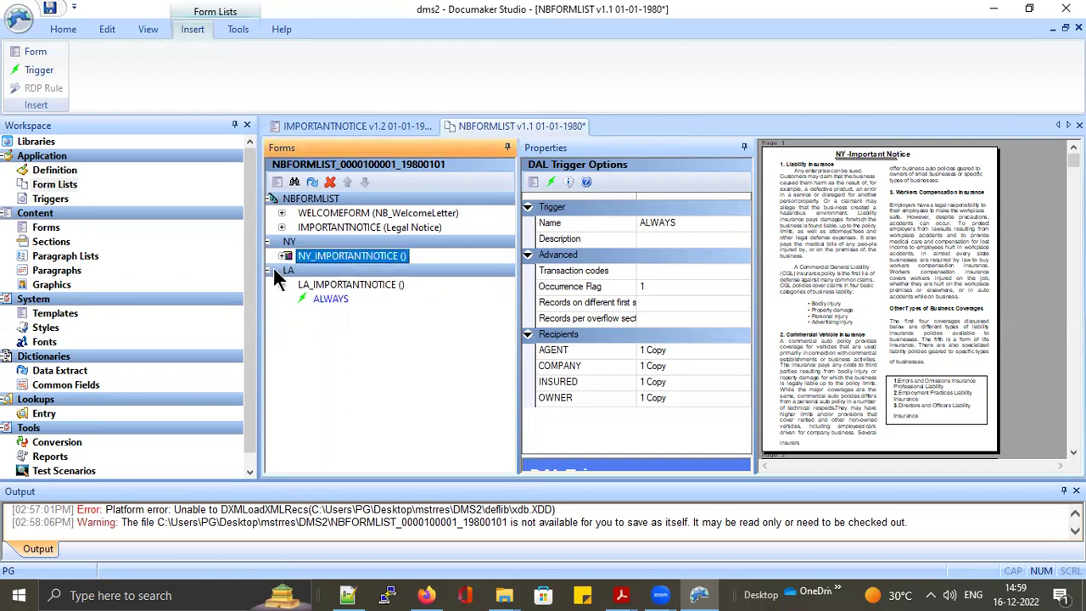
left_click(267, 270)
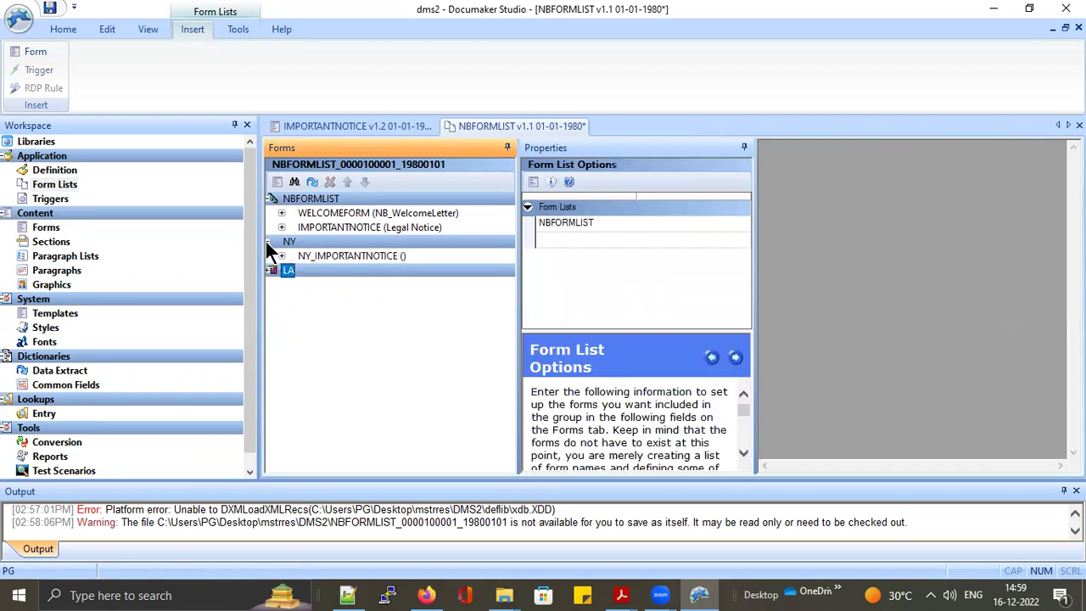
left_click(268, 242)
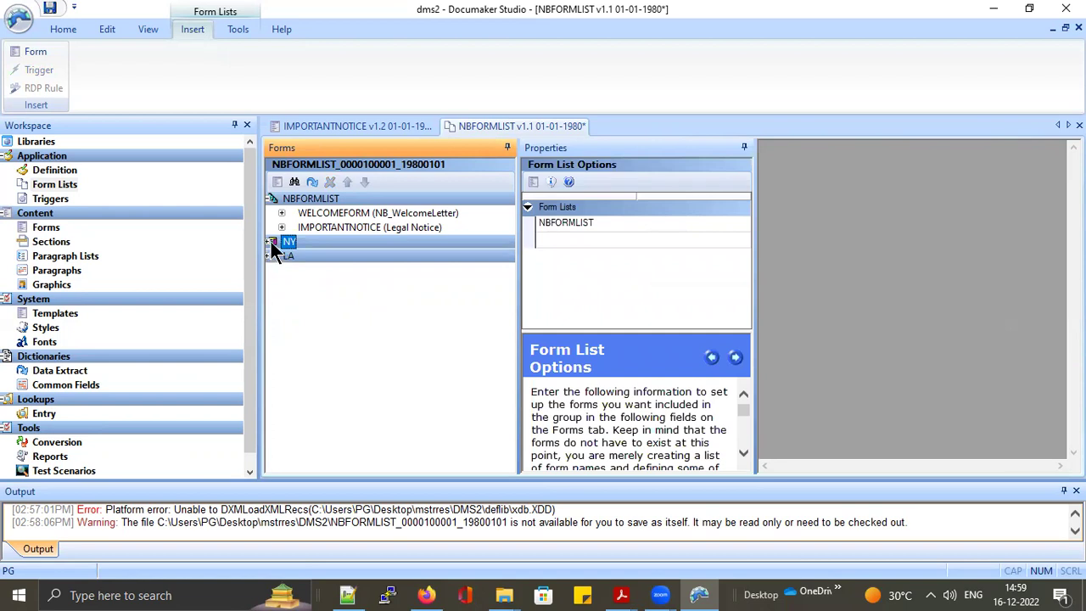
Expand the NY and LA groups again and review the NY trigger and the WELCOMEFORM and IMPORTANTNOTICE entries.
left_click(269, 242)
left_click(322, 256)
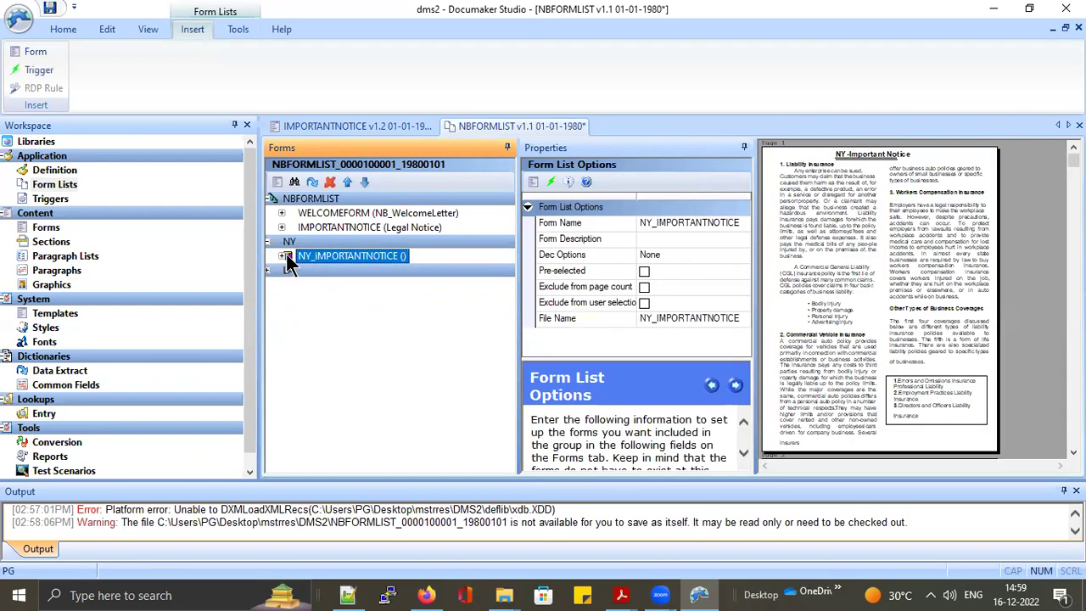
left_click(282, 255)
left_click(326, 271)
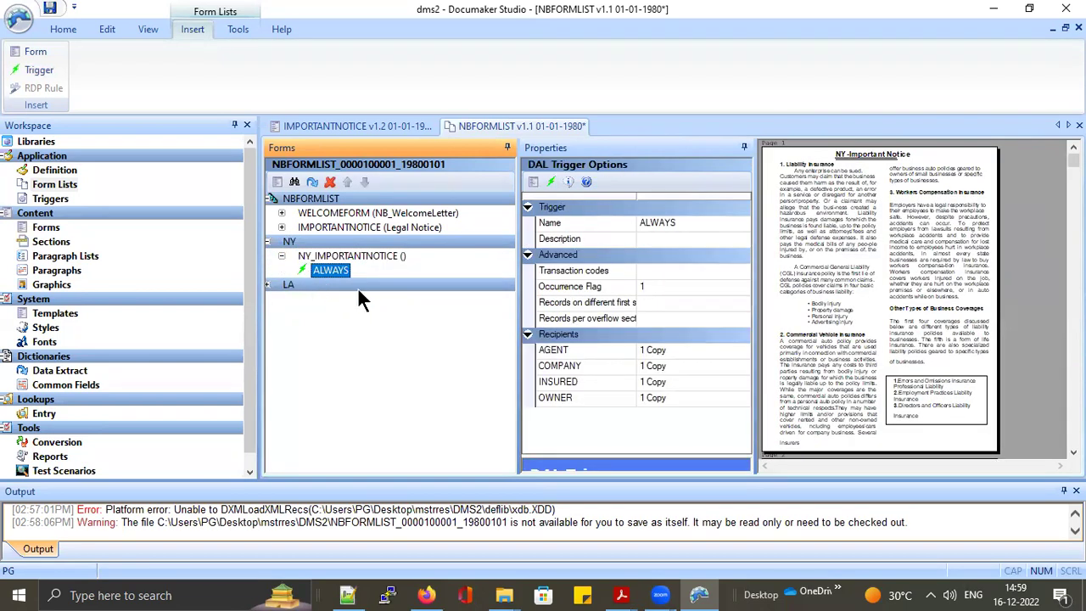
left_click(268, 285)
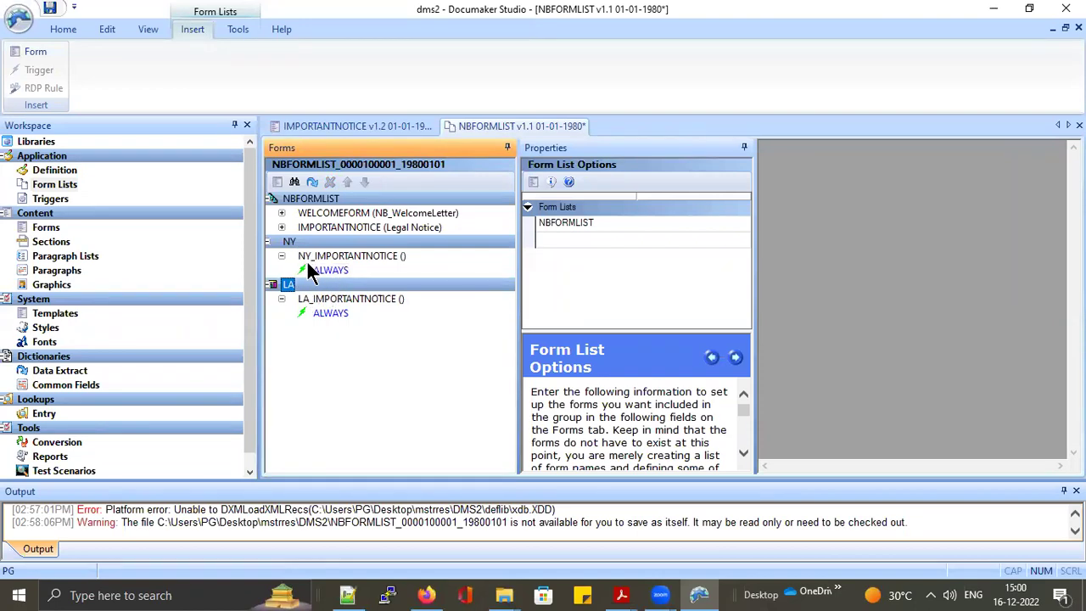
left_click(346, 214)
left_click(338, 229)
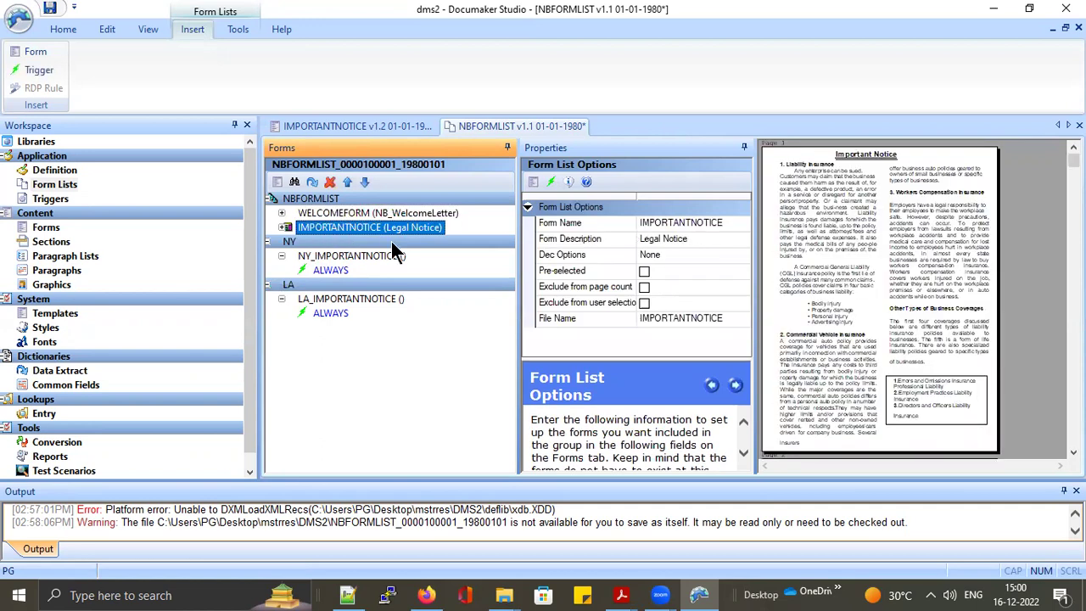
Switch to File Explorer and open Input.dat from the DMS2 input folder in Notepad++.
key("alt+Tab")
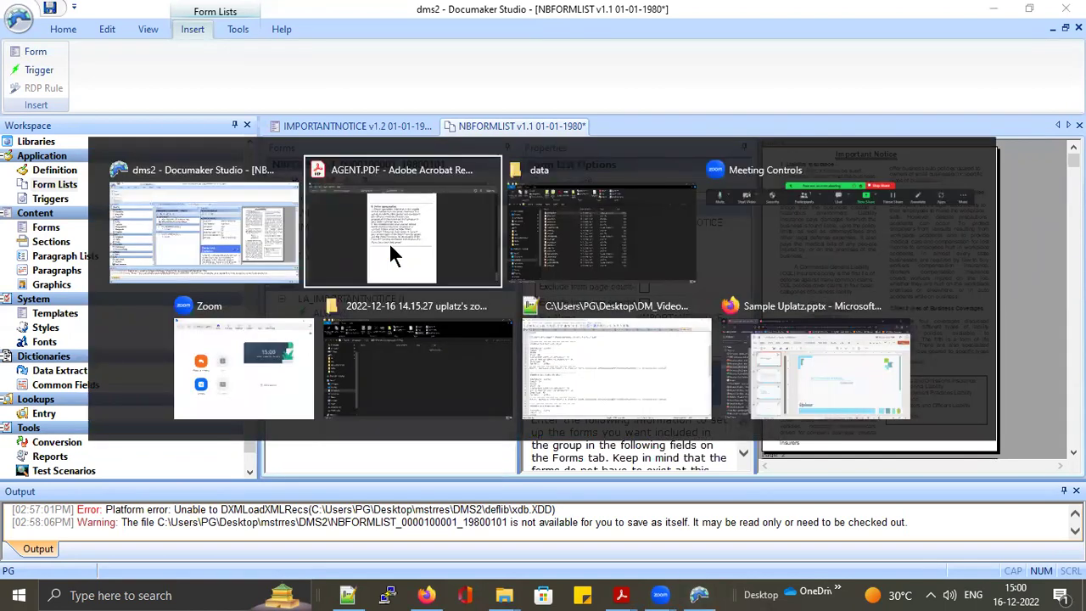
key("alt+Tab")
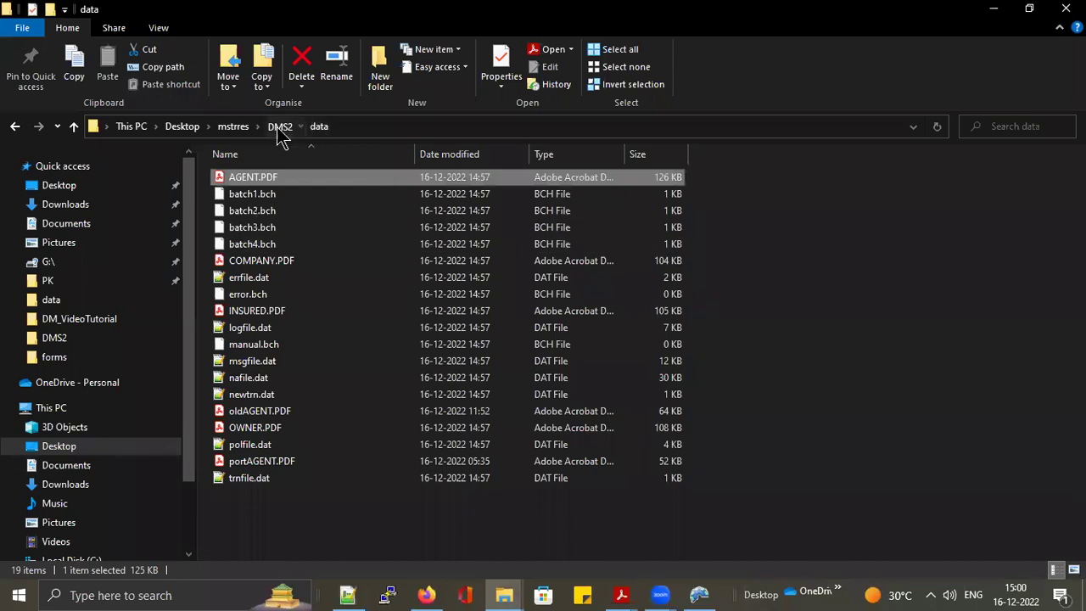
left_click(280, 129)
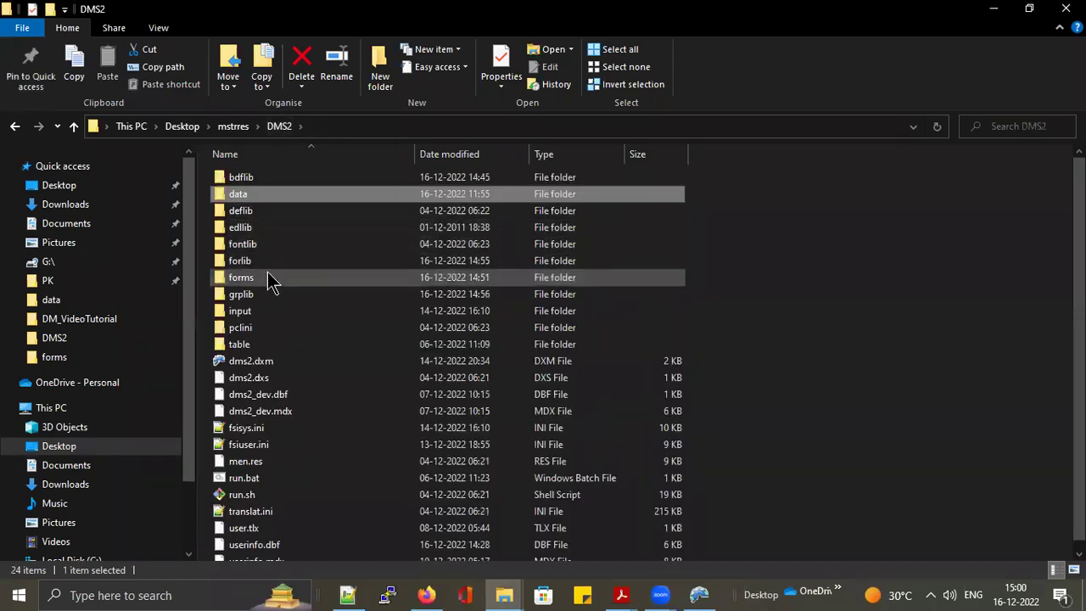
key("alt+Tab")
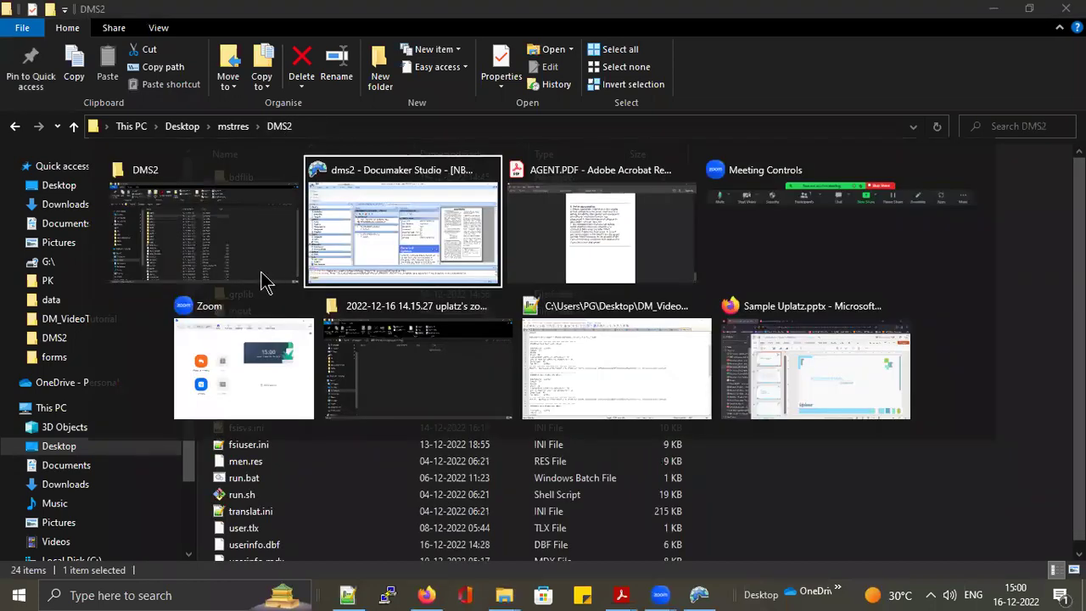
key("alt+Tab")
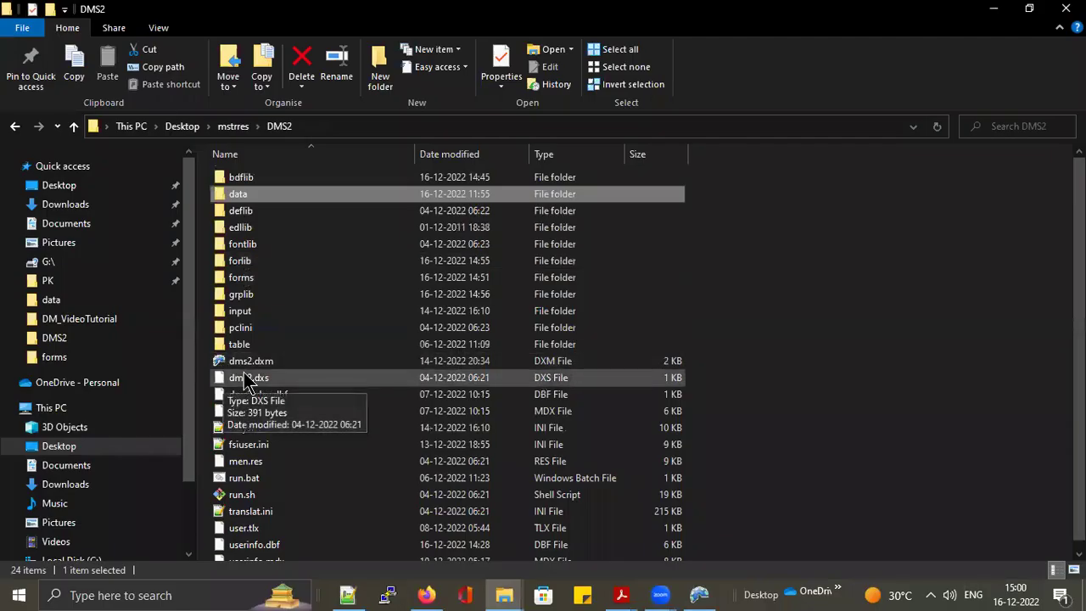
left_click(250, 312)
key("Return")
double_click(260, 180)
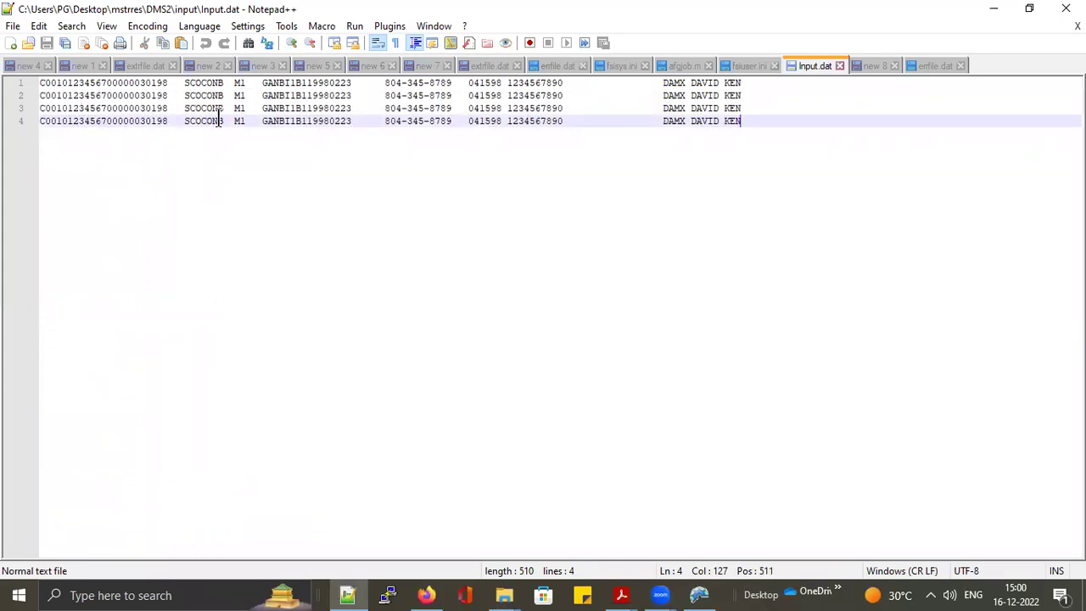
key("alt+Tab")
key("Escape")
Delete the three duplicate records on lines 2 to 4 of Input.dat, including the empty line, and save the file.
left_click_drag(744, 121, 19, 110)
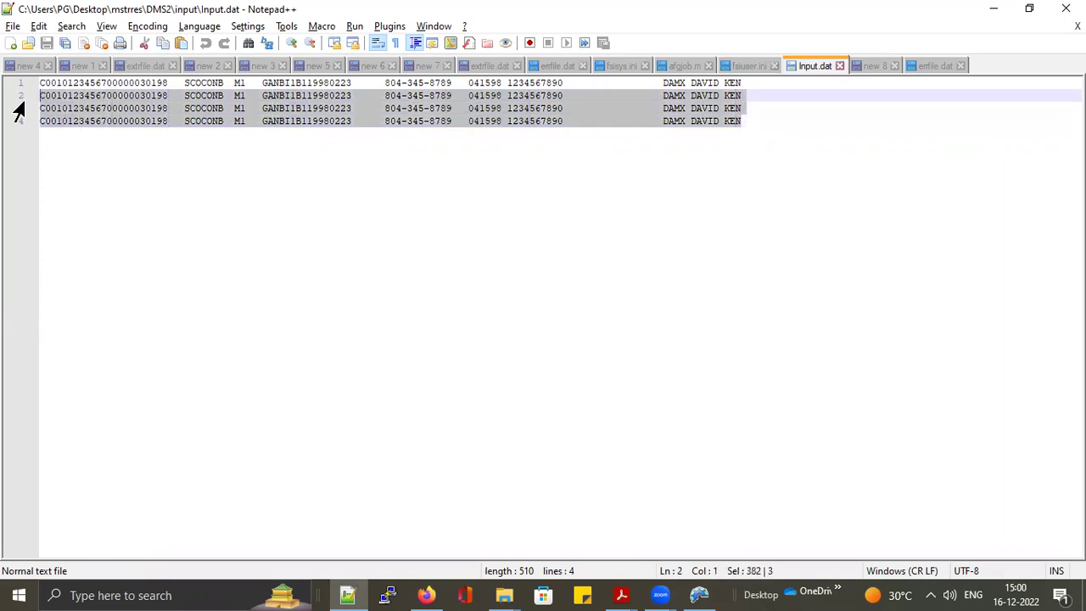
key("Delete")
key("BackSpace")
key("ctrl+s")
Run run.bat from the DMS2 folder in File Explorer, and close AGENT.PDF, INSURED.PDF and the console window.
key("alt+Tab")
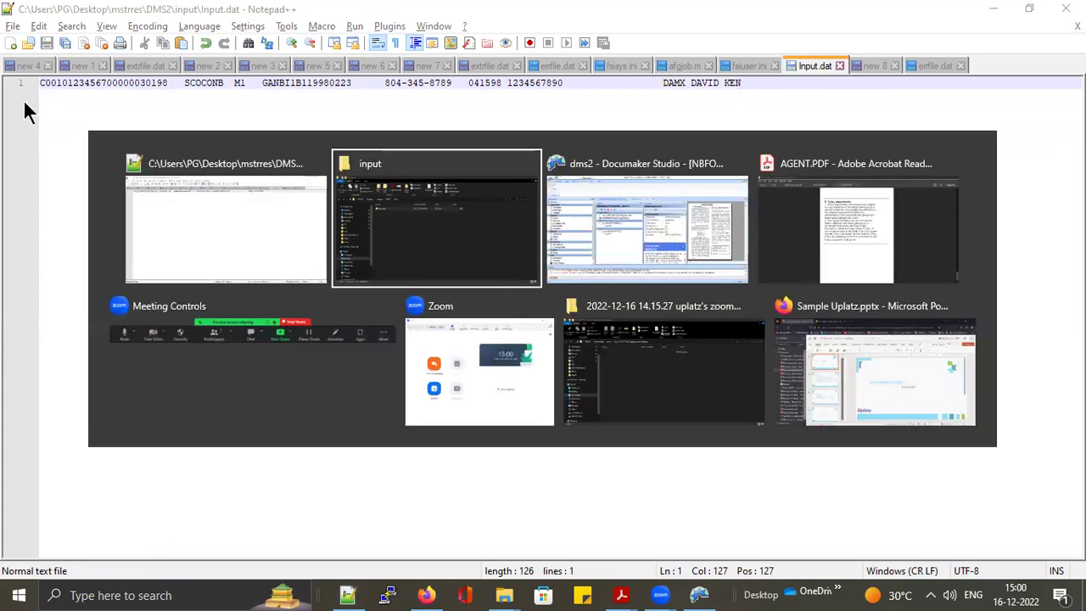
left_click(278, 127)
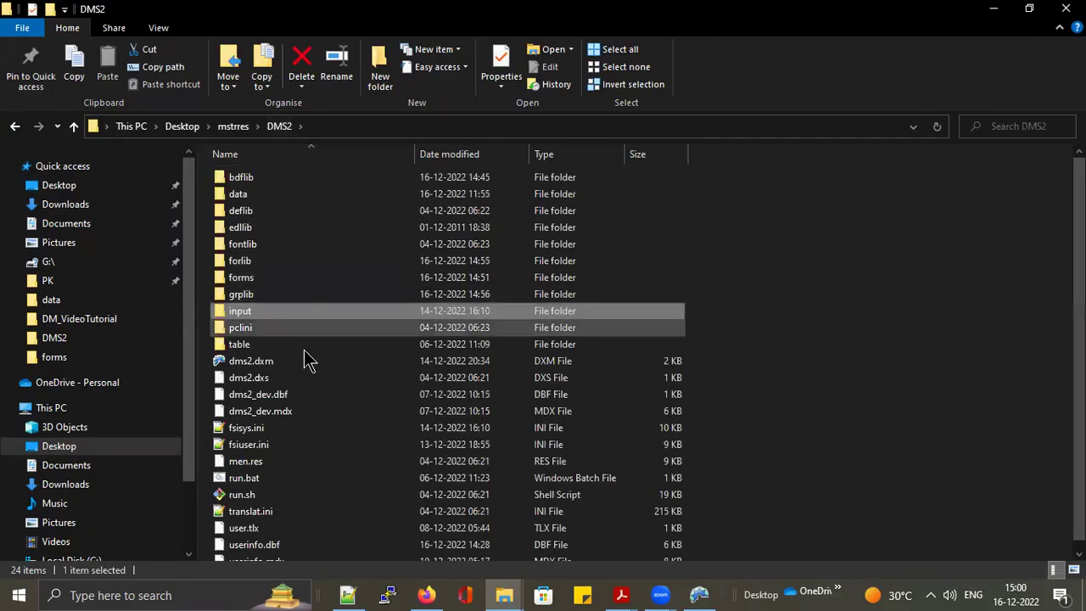
double_click(253, 478)
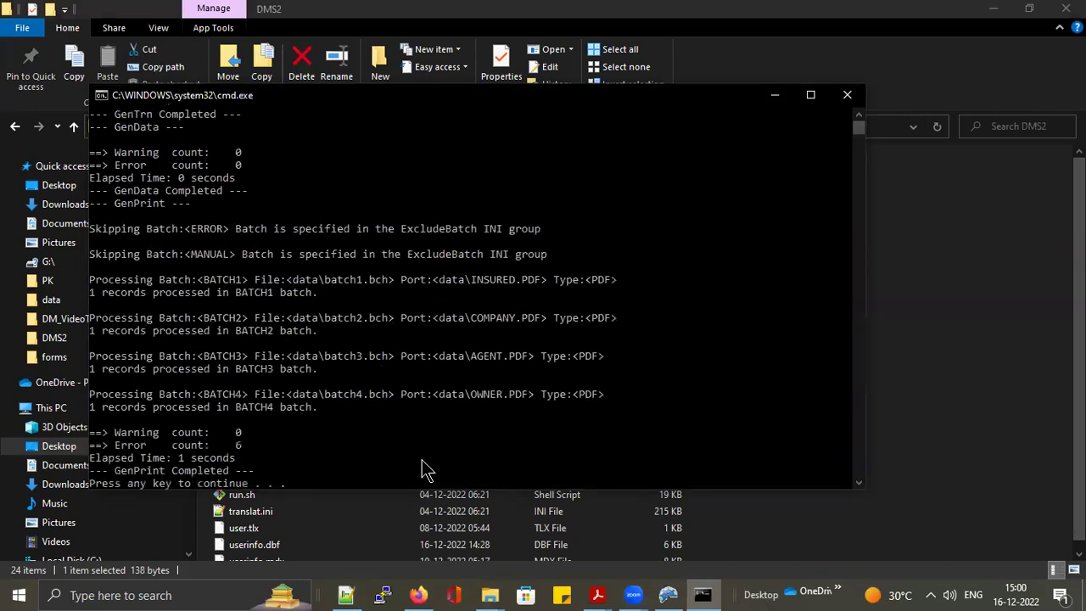
mouse_move(599, 596)
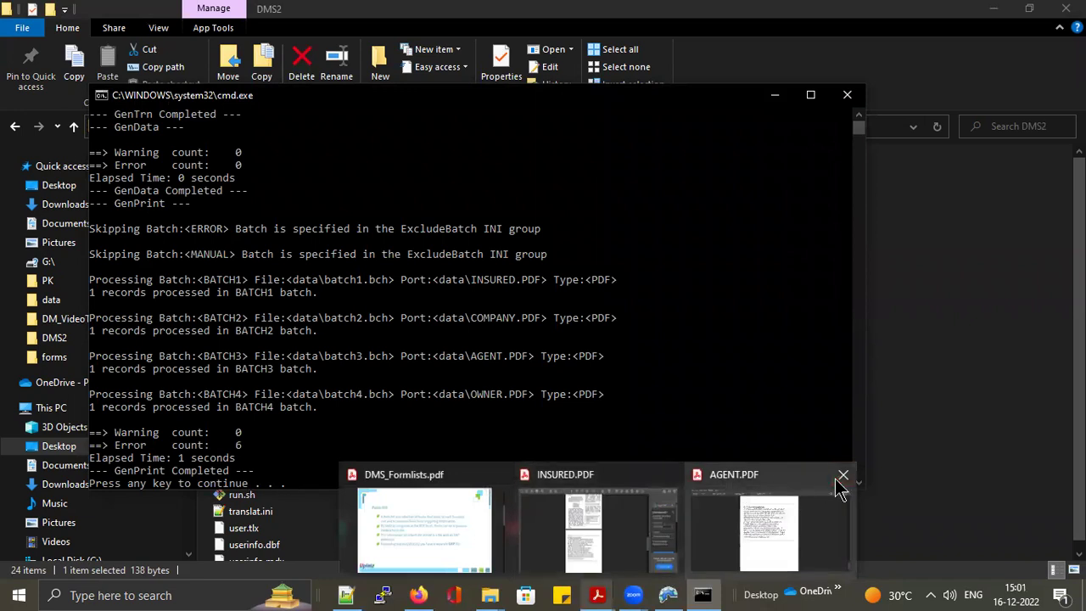
left_click(841, 482)
left_click(757, 480)
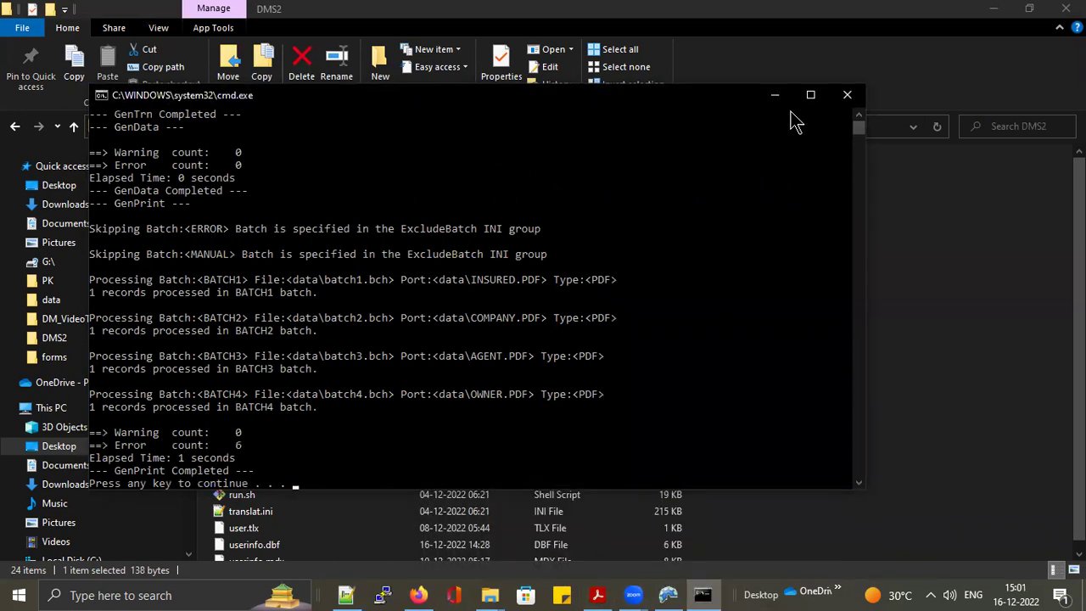
left_click(846, 94)
Rerun run.bat, then close its console window and DMS_Formlists.pdf.
left_click(245, 479)
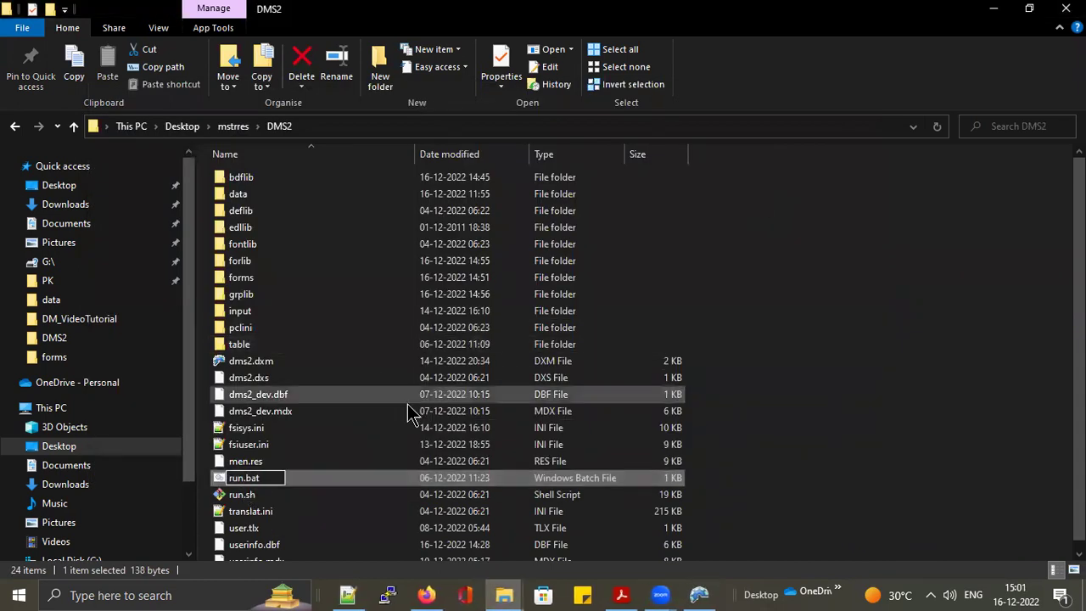
double_click(271, 480)
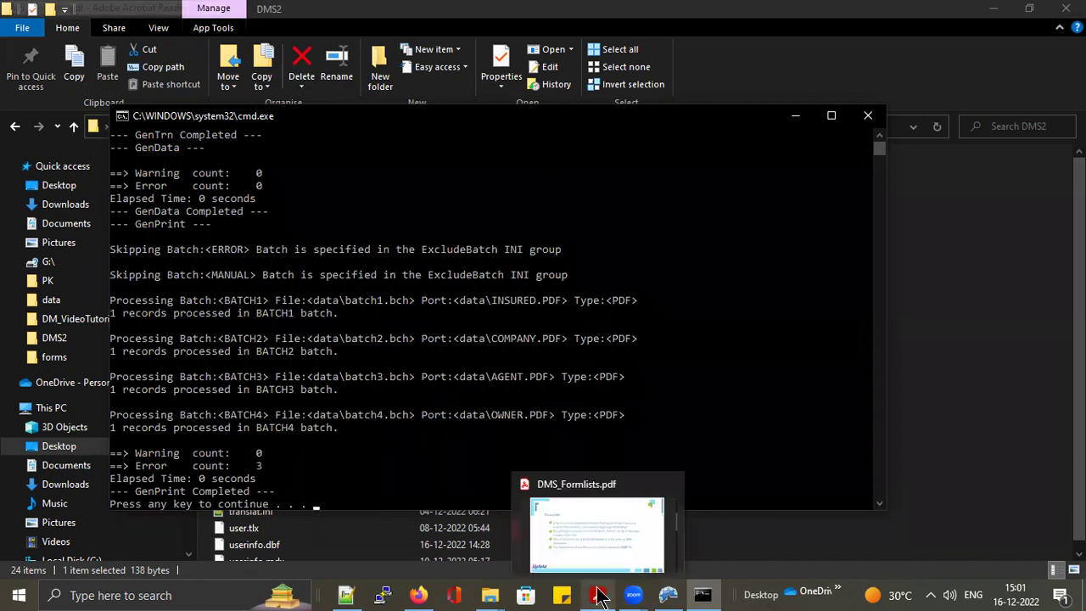
left_click(866, 115)
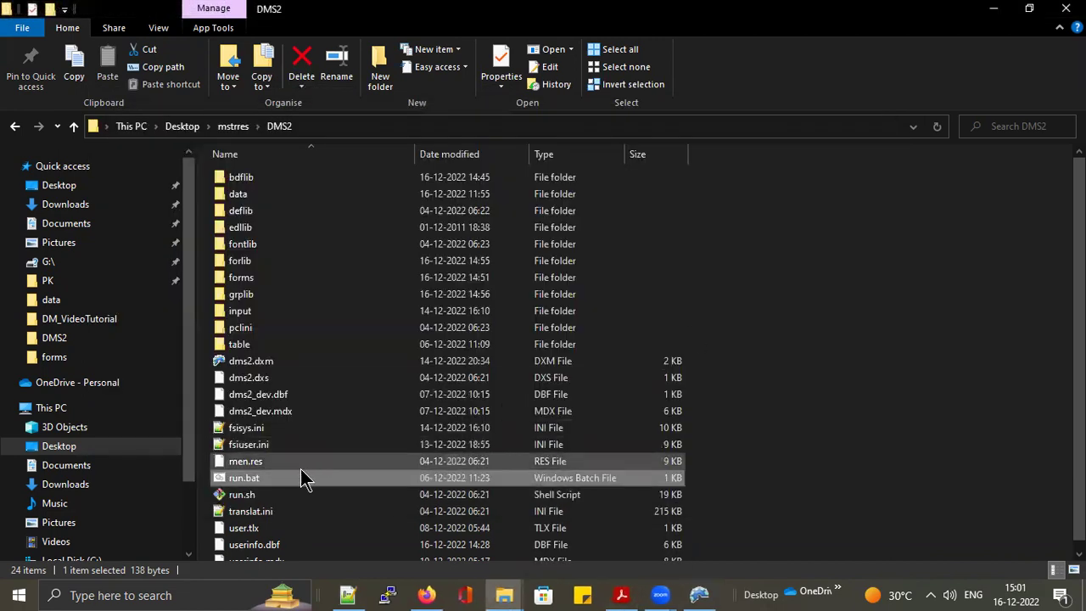
mouse_move(626, 596)
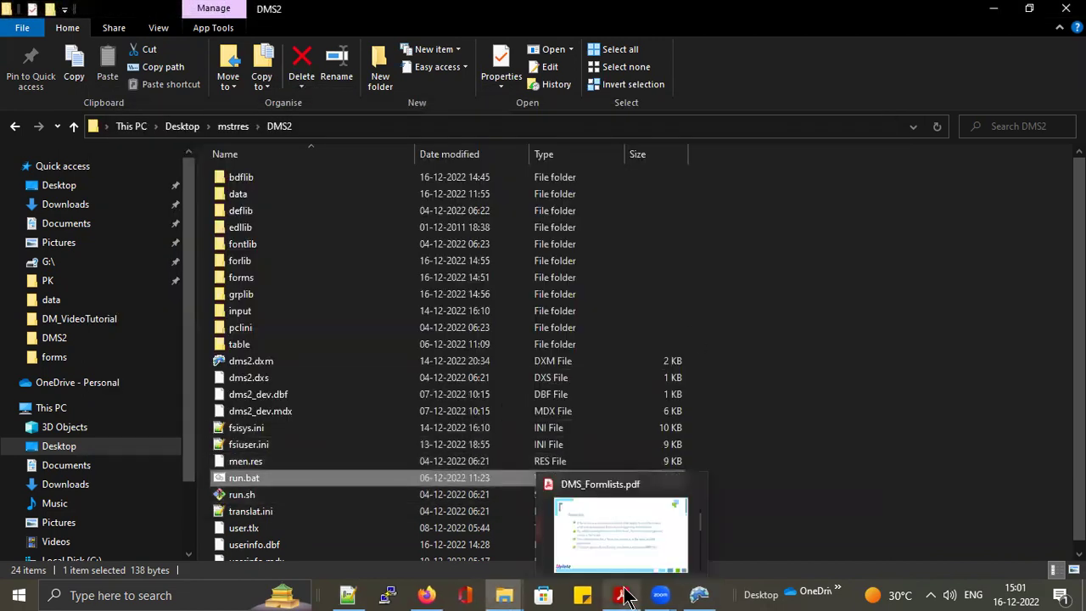
left_click(694, 481)
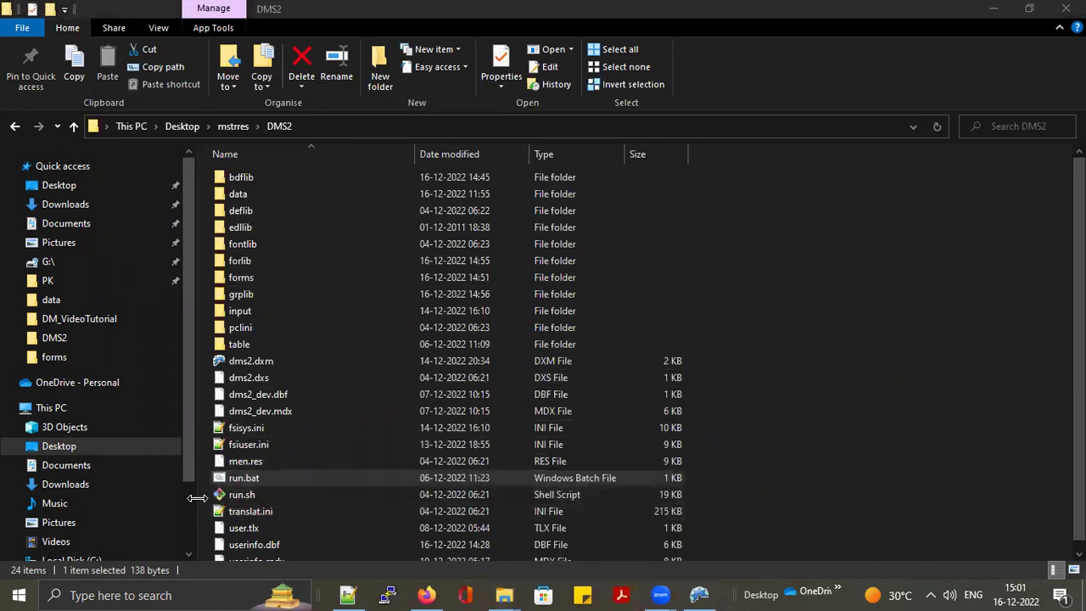
Run run.bat once more with all PDFs closed, and close the console window.
left_click(254, 479)
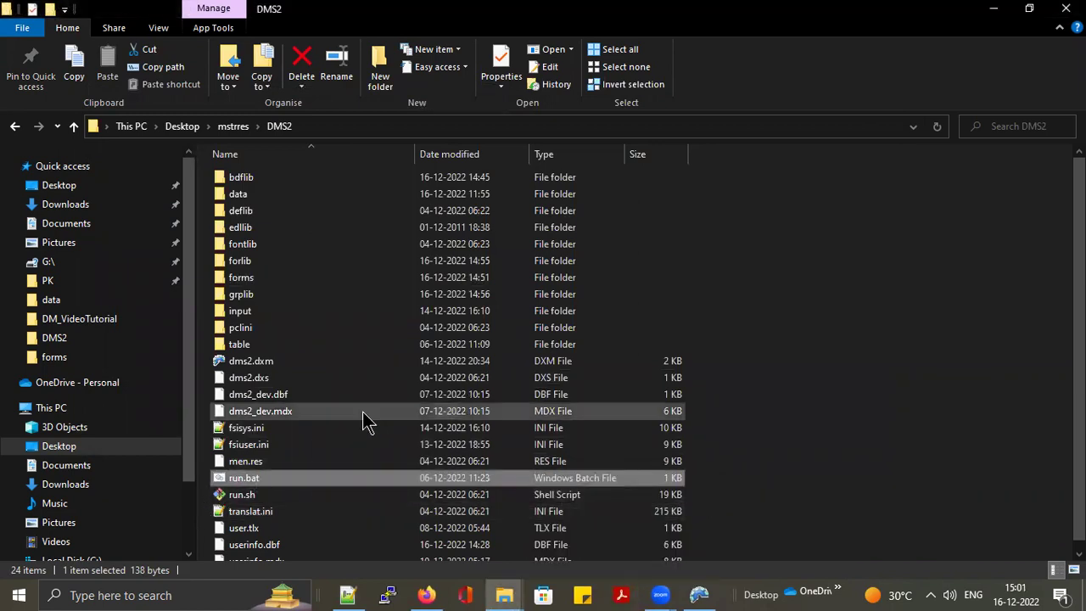
key("Return")
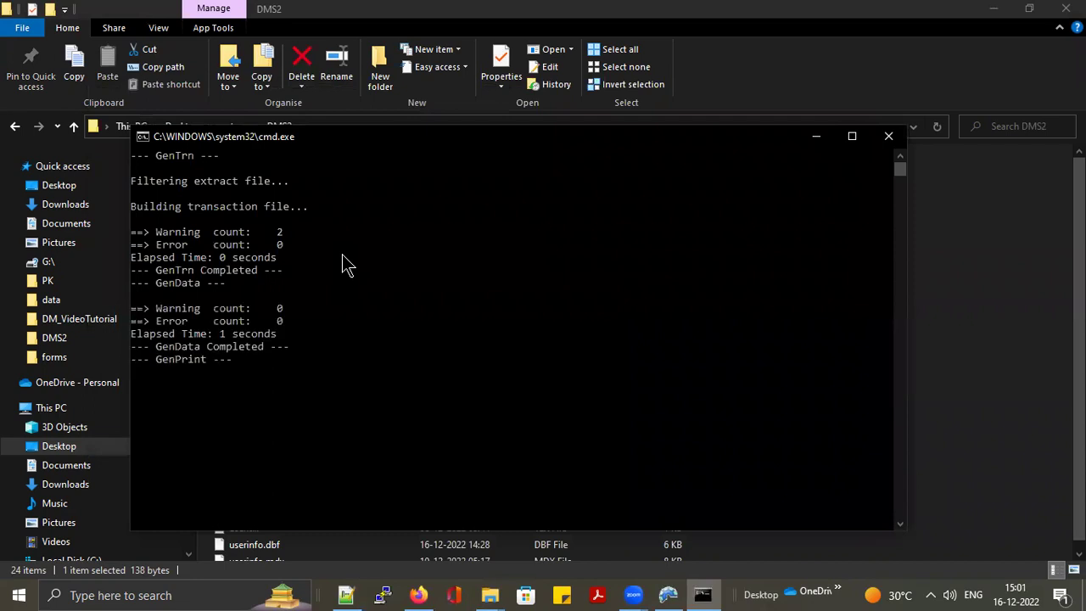
left_click(888, 136)
Open the regenerated AGENT.PDF from the DMS2 data folder and check its pages through to the last one.
left_click(256, 196)
key("Return")
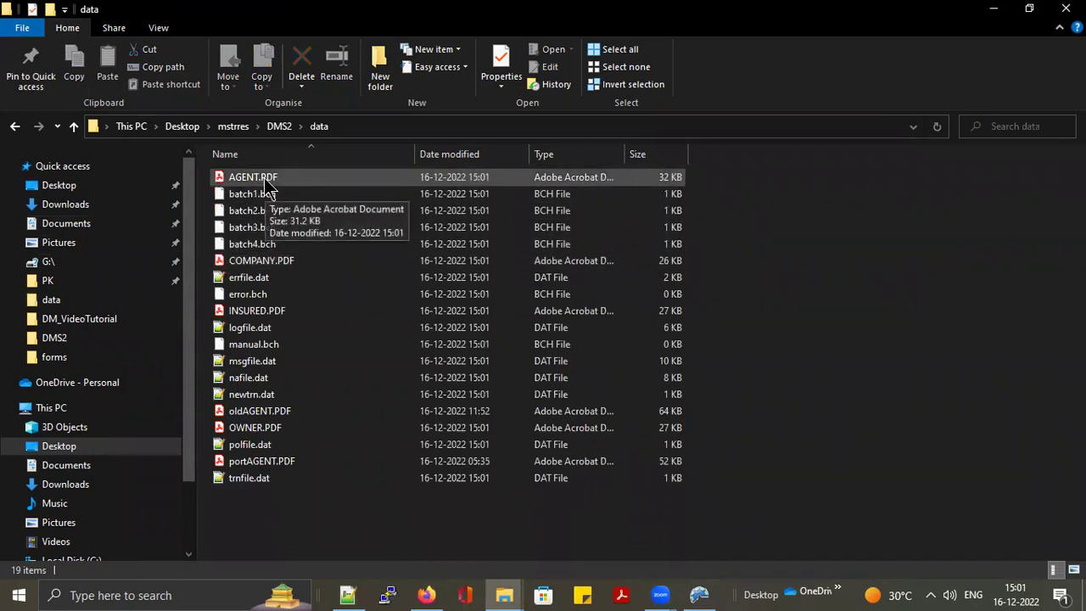
left_click(267, 180)
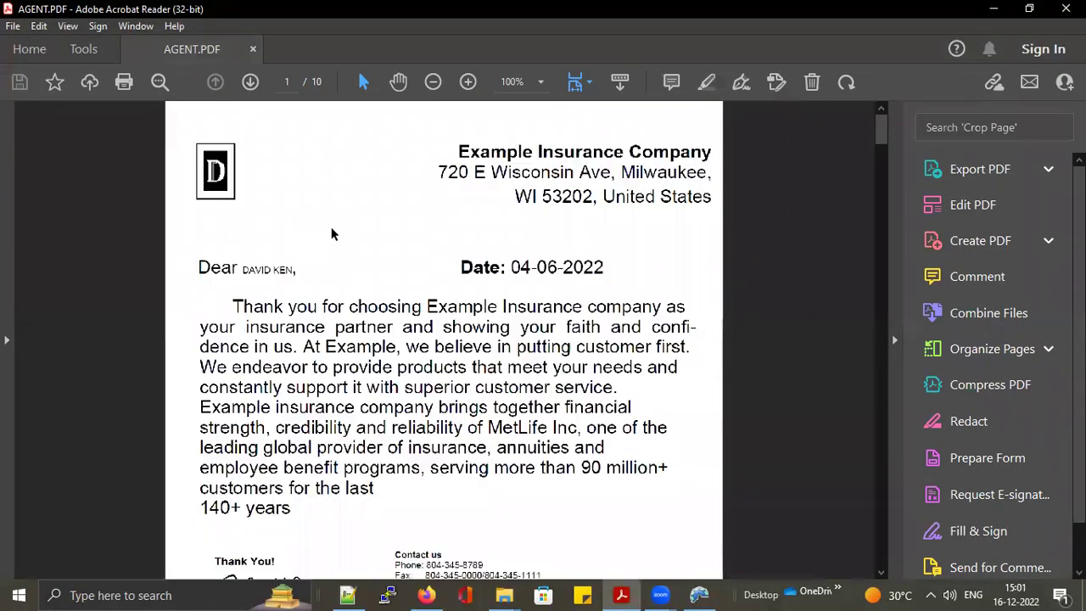
left_click(249, 84)
left_click(248, 84)
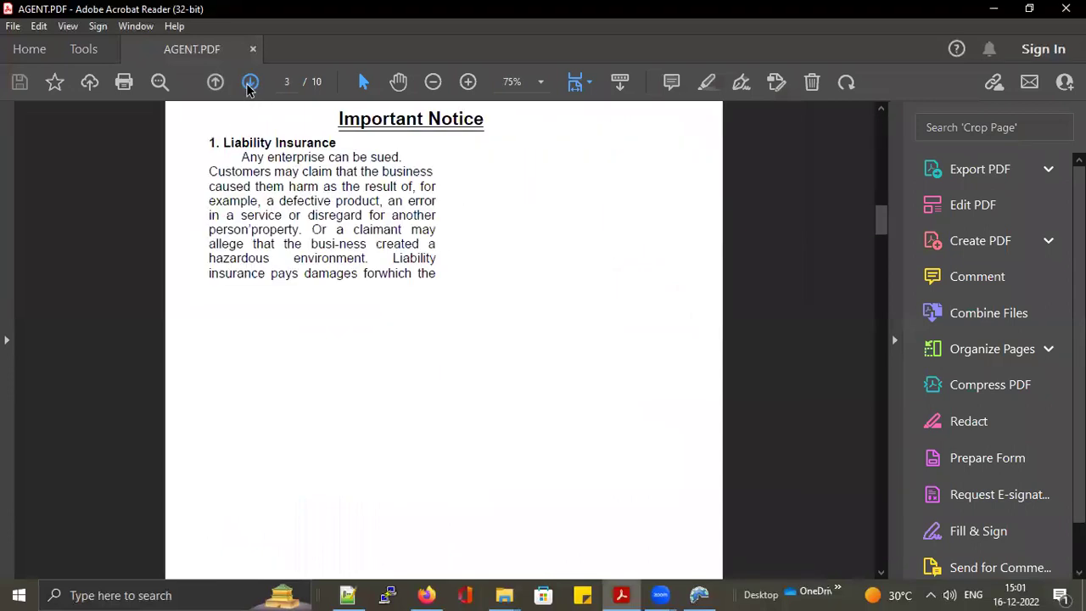
left_click(248, 84)
left_click(248, 84)
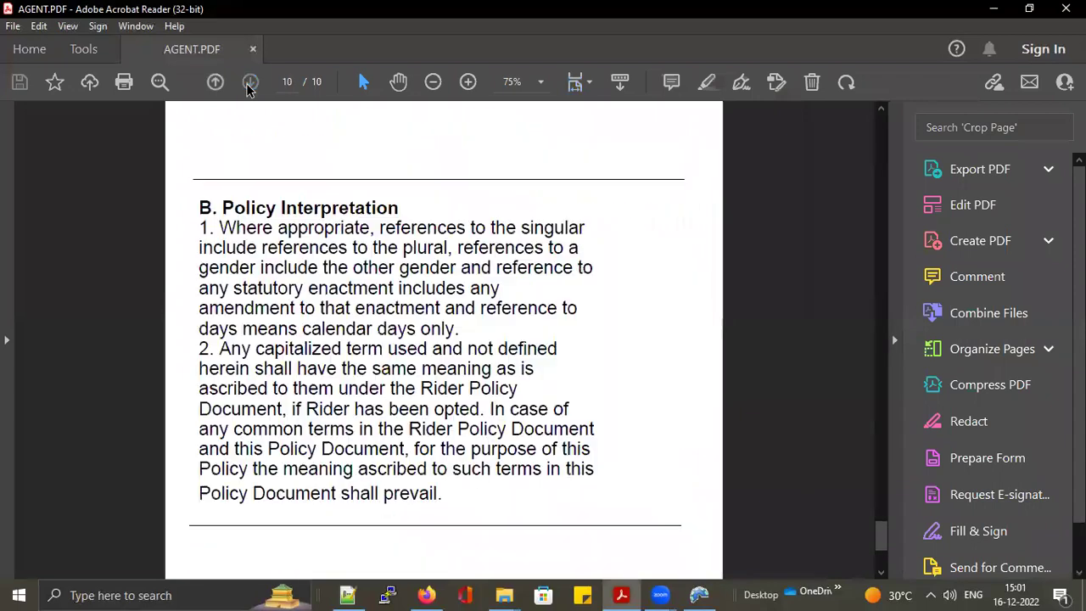
Switch to Input.dat in Notepad++, paste the three further copies of the record below the first one, and save the file.
key("alt+Tab")
key("alt+Tab")
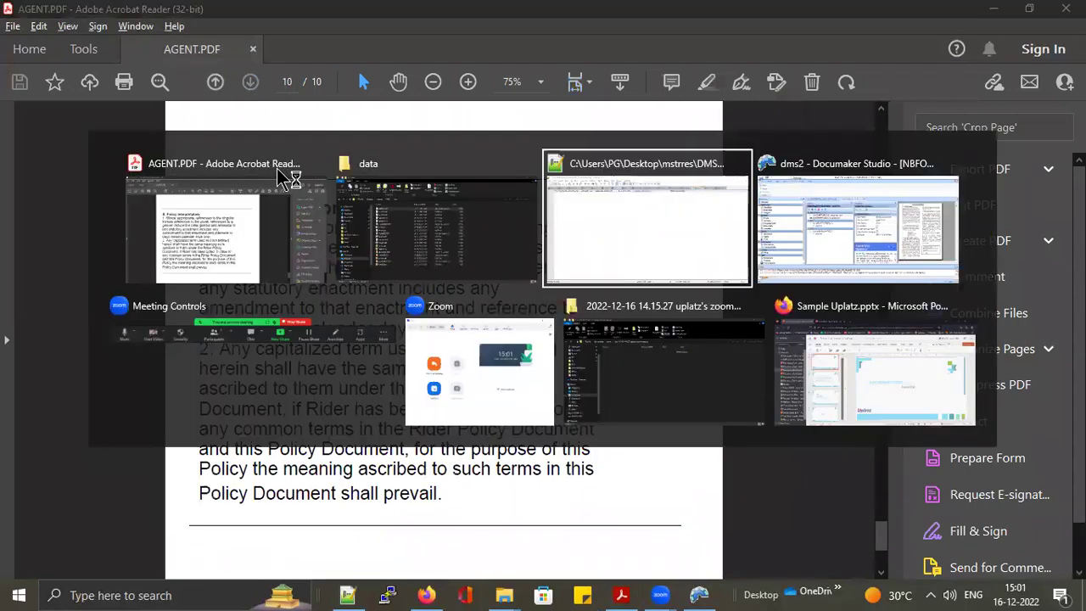
key("alt+Tab")
key("alt+Tab")
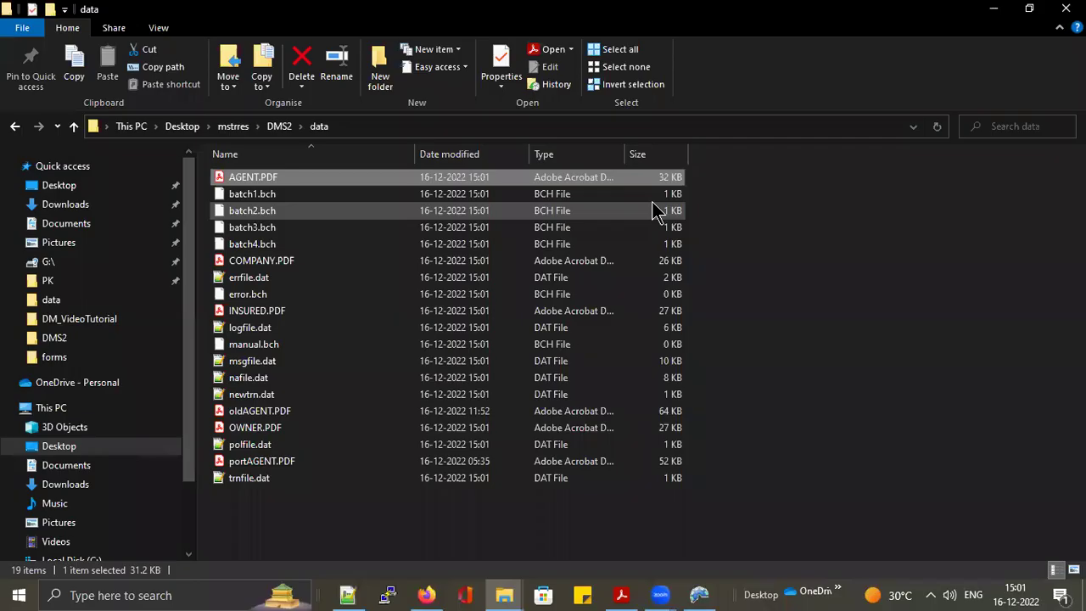
key("alt+Tab")
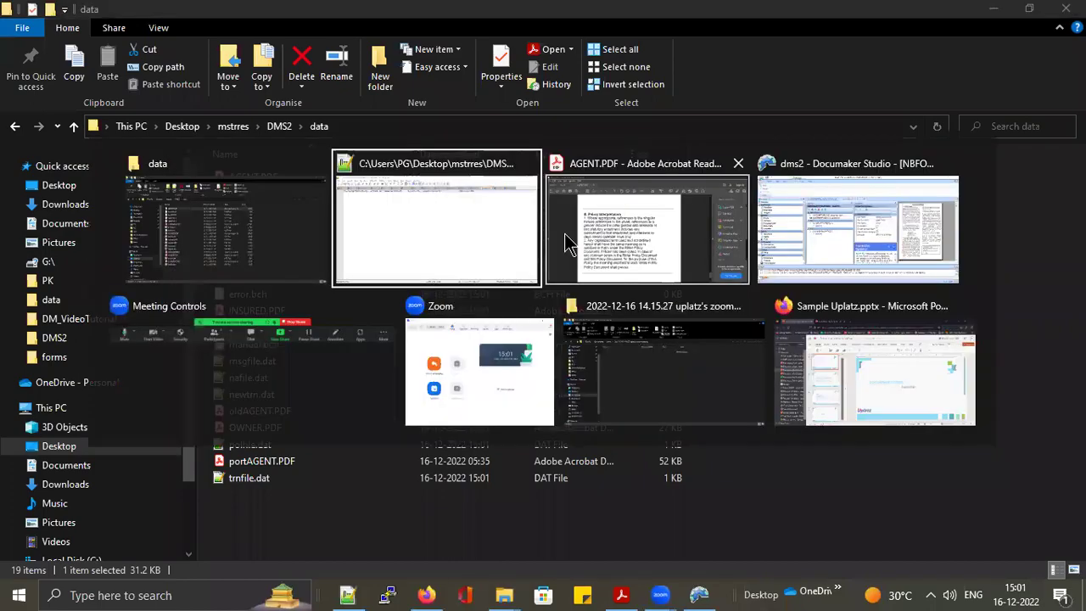
key("Return")
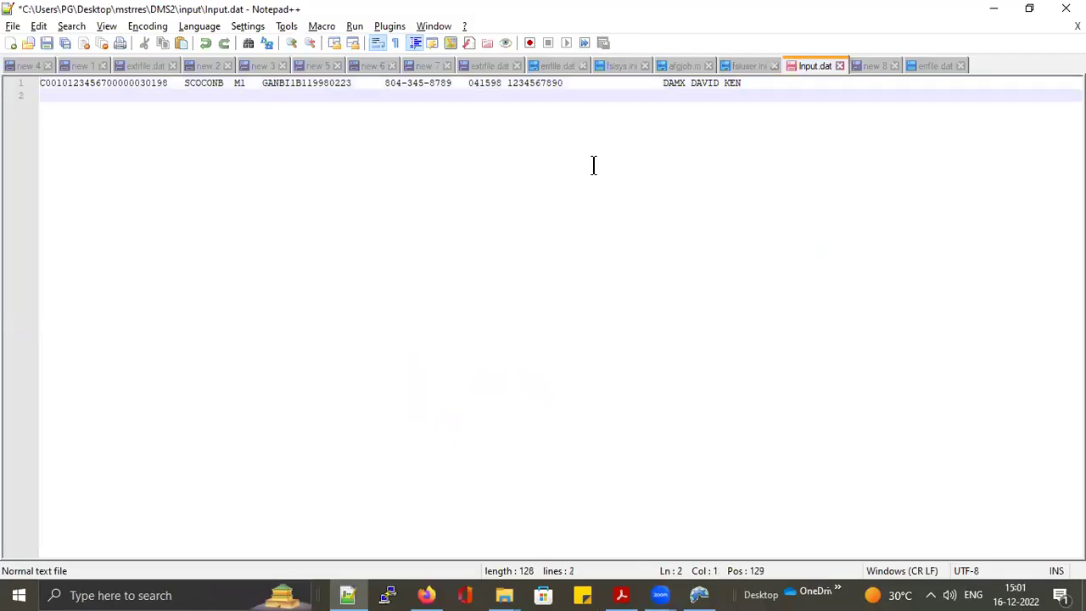
key("ctrl+v")
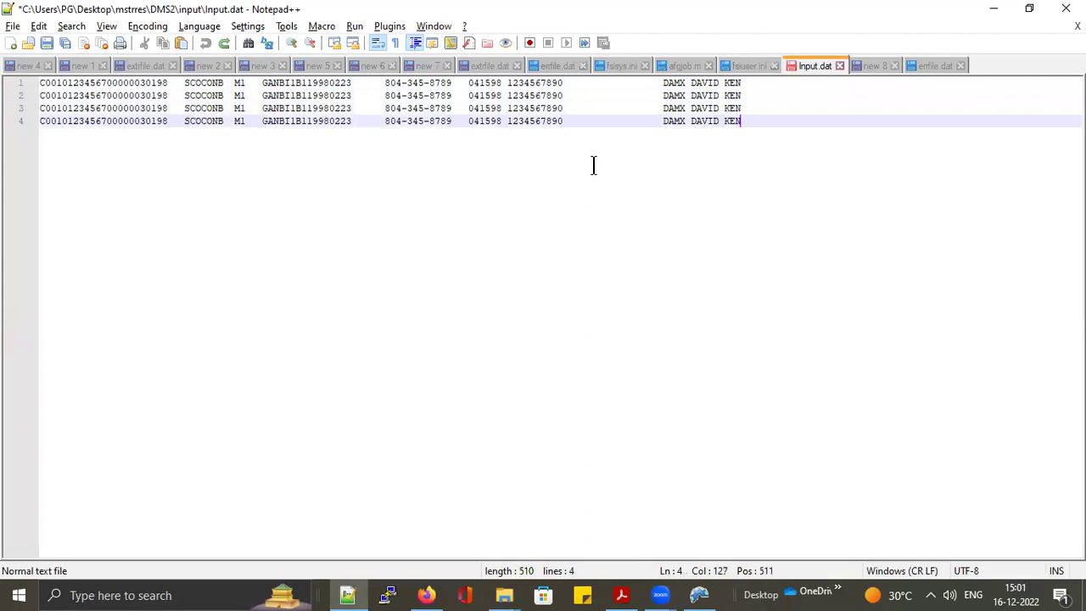
key("ctrl+s")
Run run.bat from the DMS2 folder in File Explorer on the four-record input, and close the console window.
key("alt+Tab")
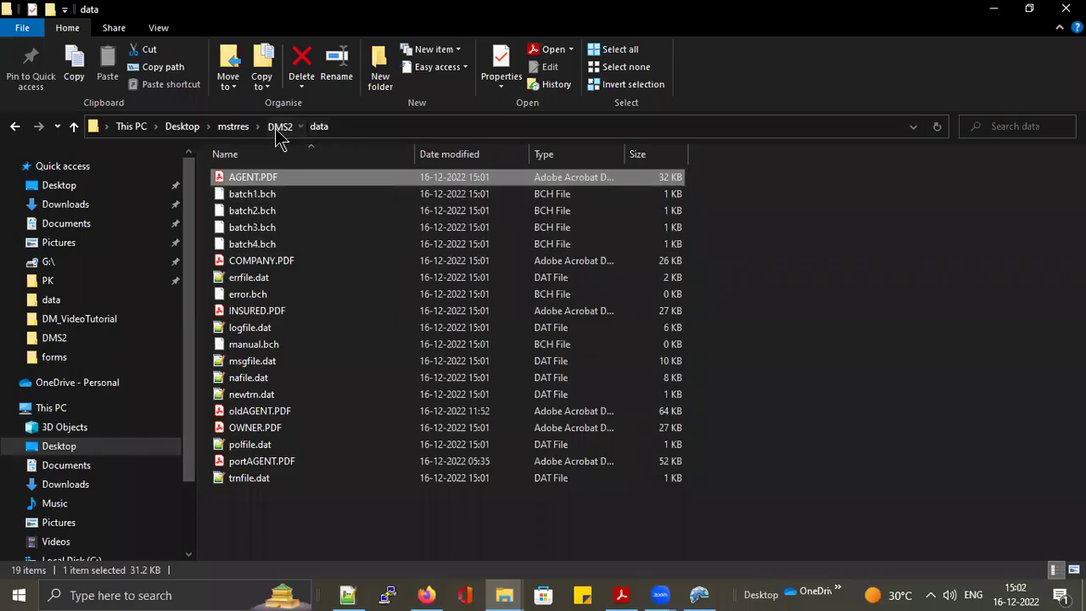
left_click(280, 125)
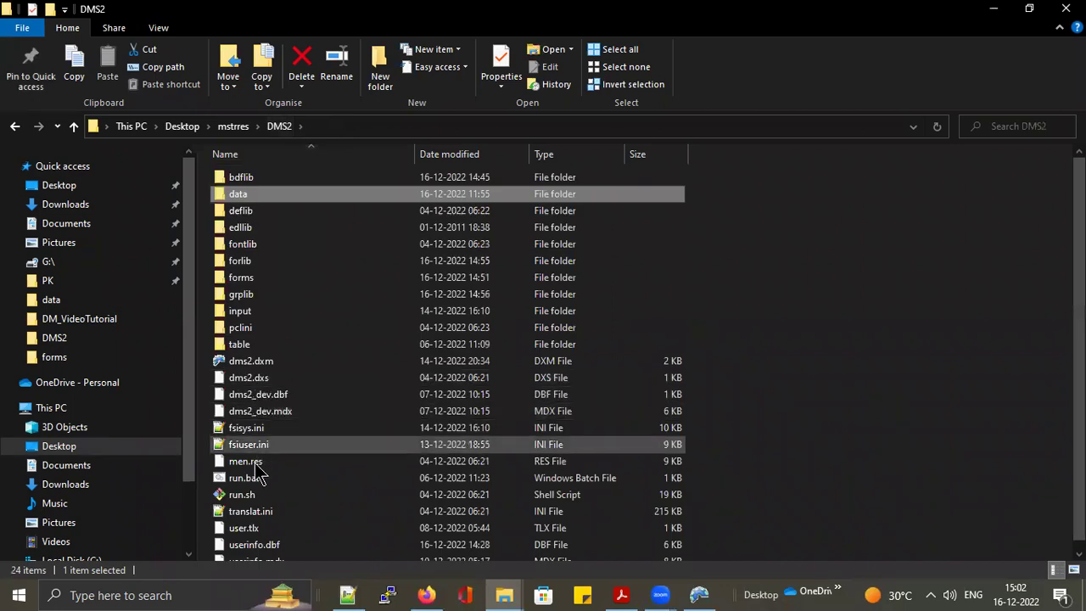
left_click(254, 481)
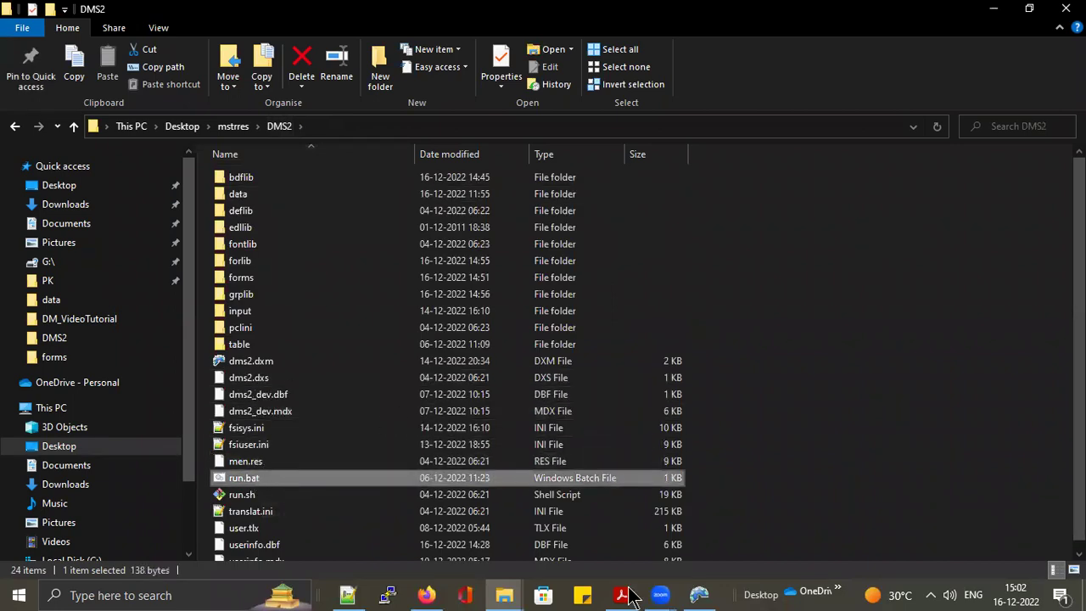
key("Return")
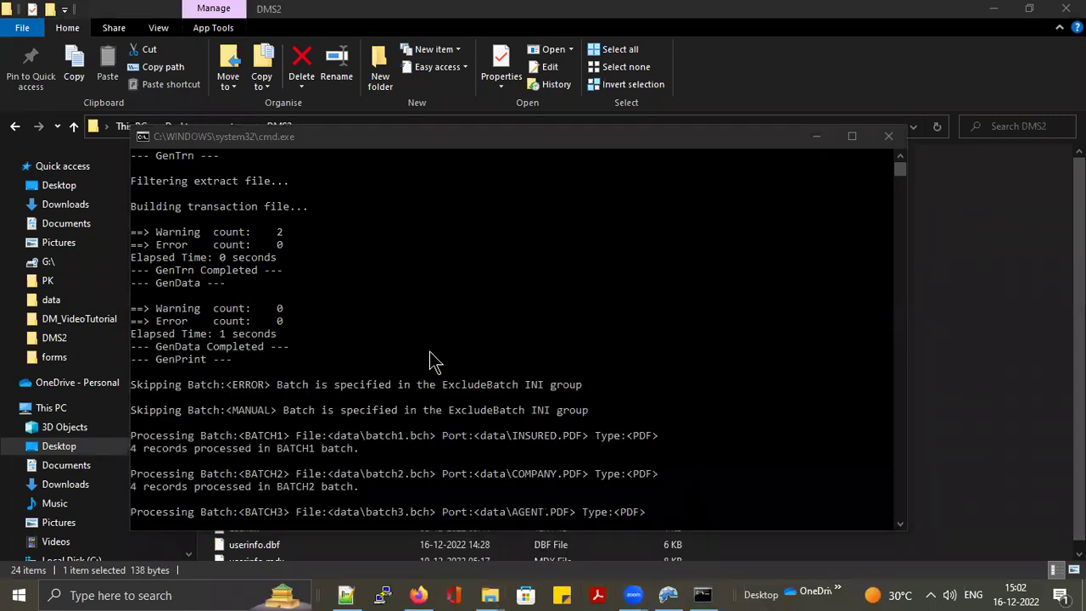
left_click(887, 140)
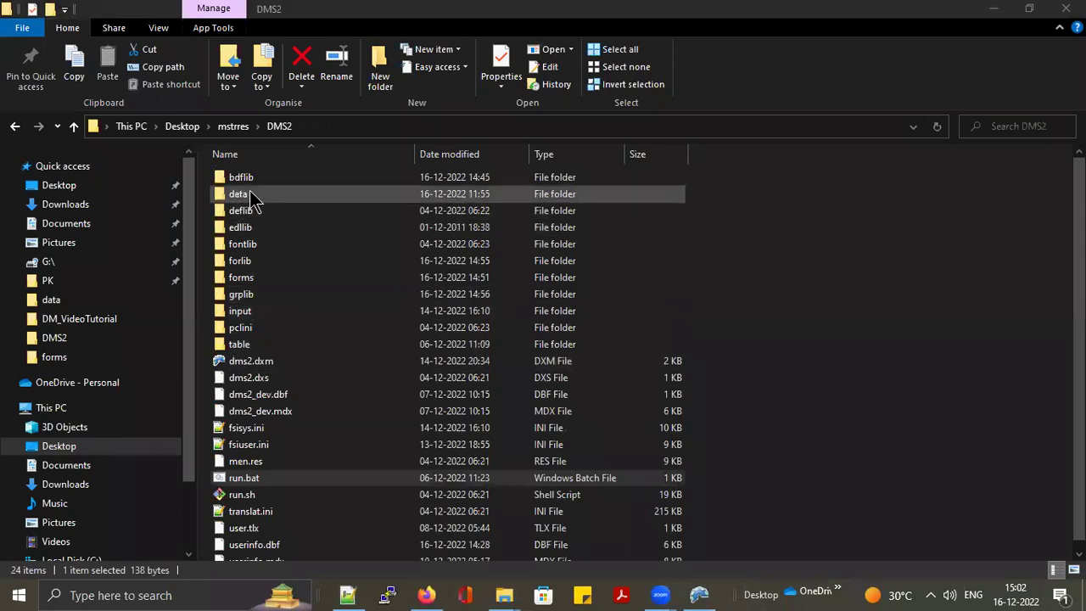
Open the newly generated AGENT.PDF from the DMS2 data folder and view its first page at a reduced zoom.
double_click(249, 192)
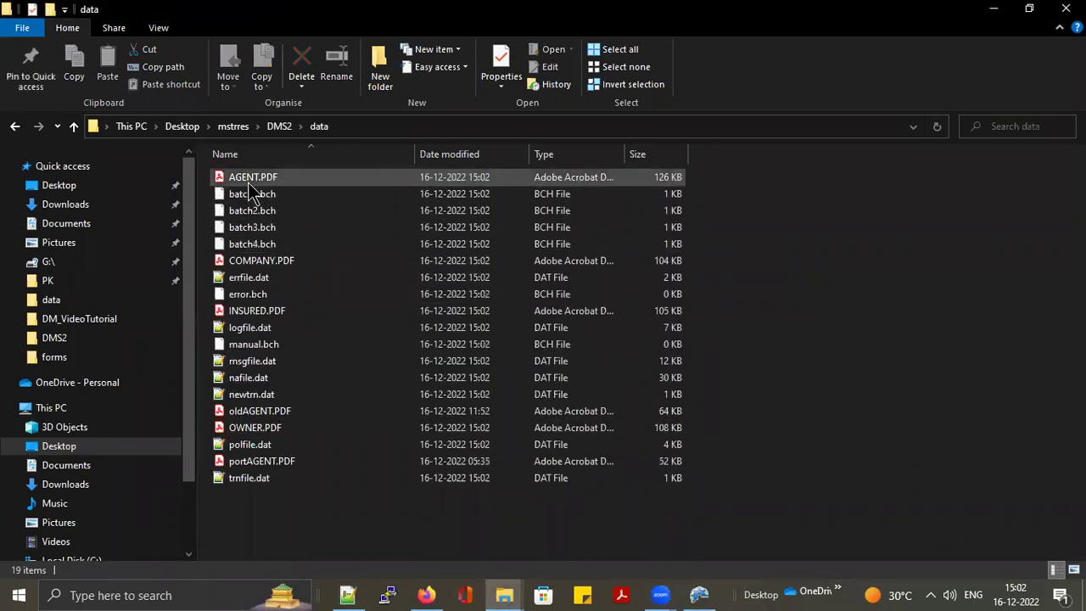
left_click(249, 182)
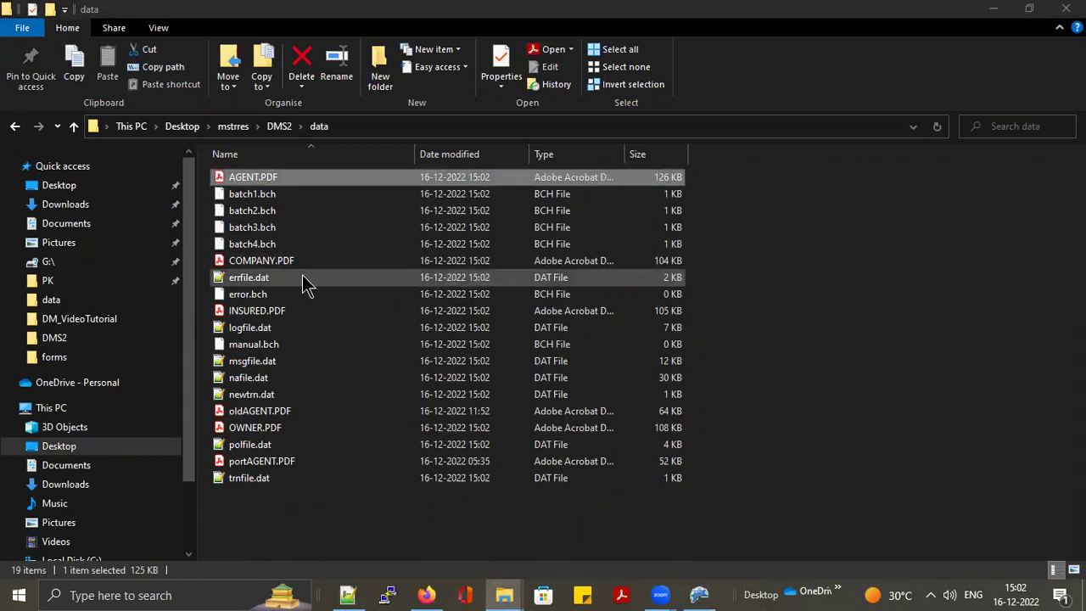
key("Return")
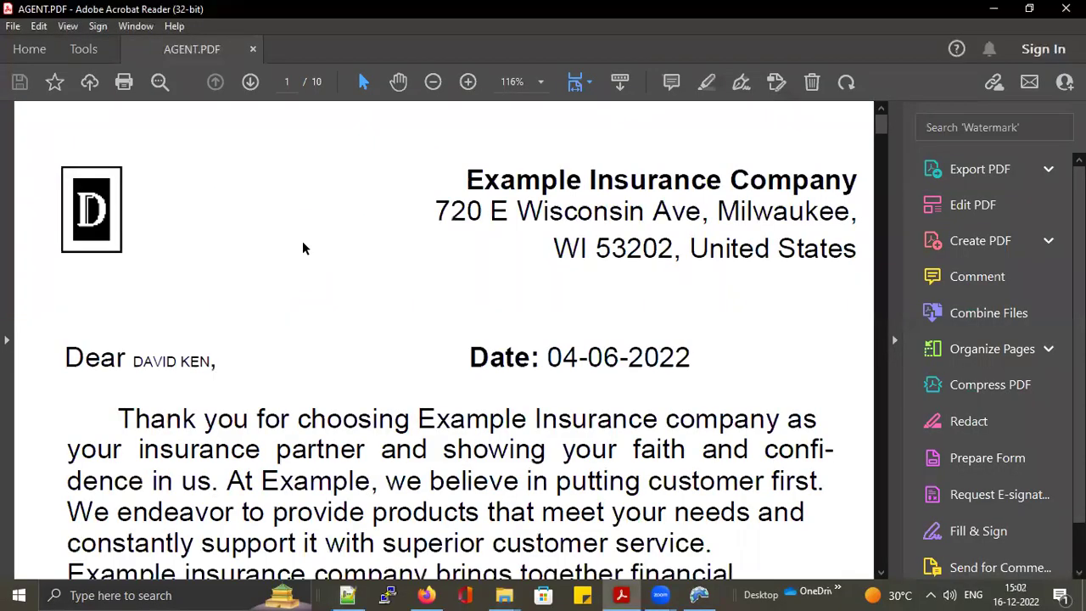
scroll(334, 247, "down", 3)
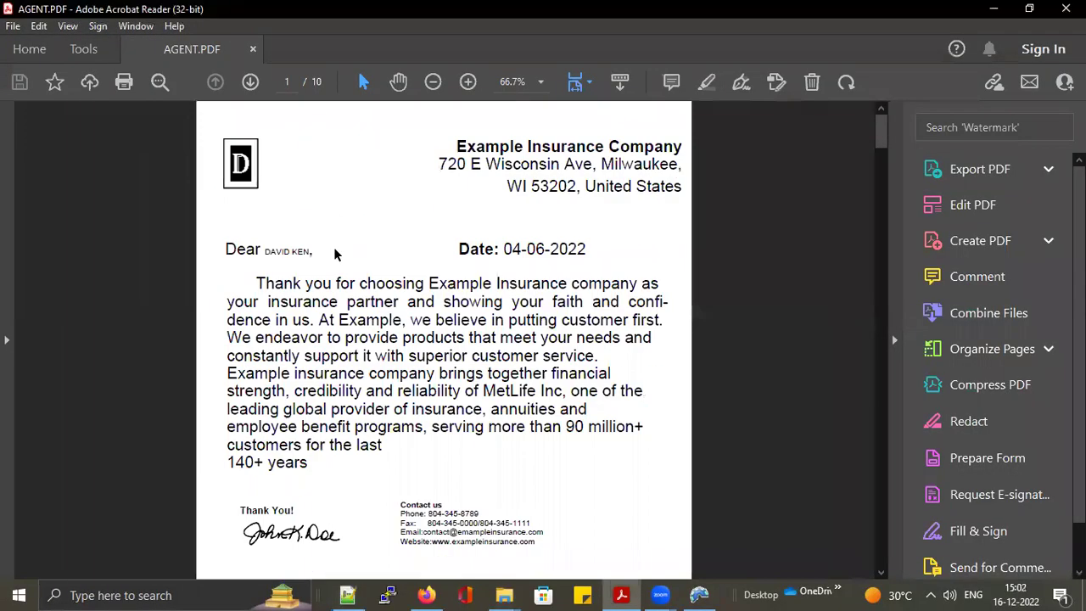
Compare AGENT.PDF and its file size in the data folder with the four records in Input.dat in Notepad++.
key("alt+Tab")
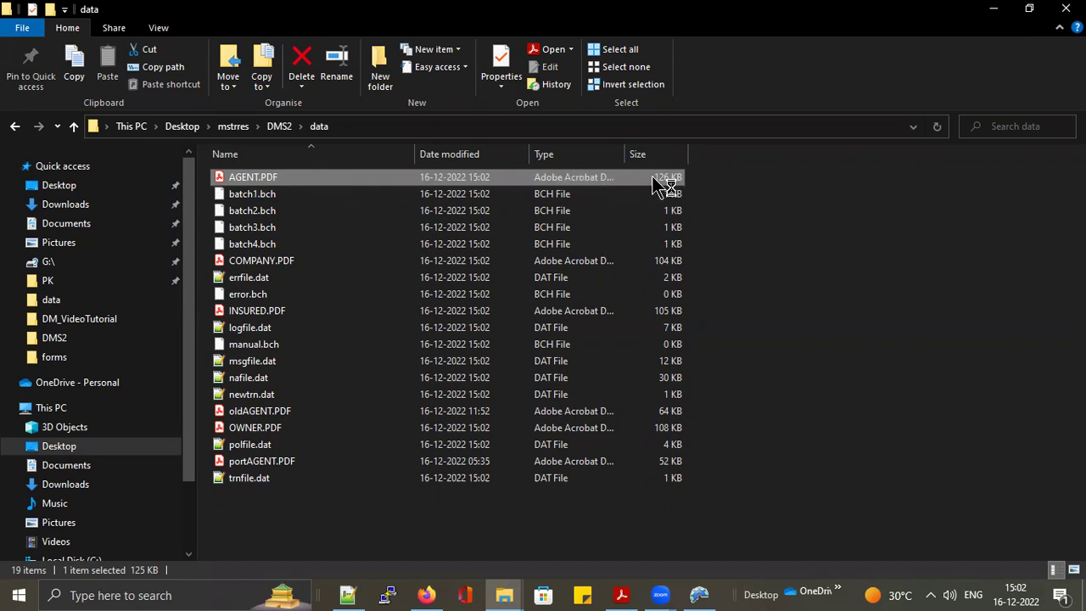
key("alt+Tab")
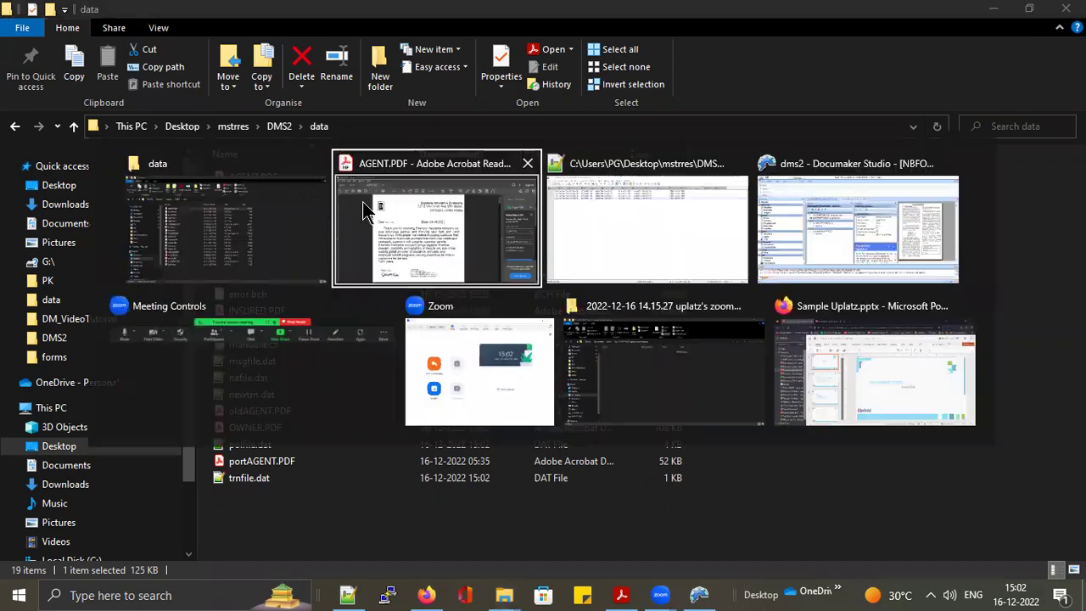
left_click(362, 201)
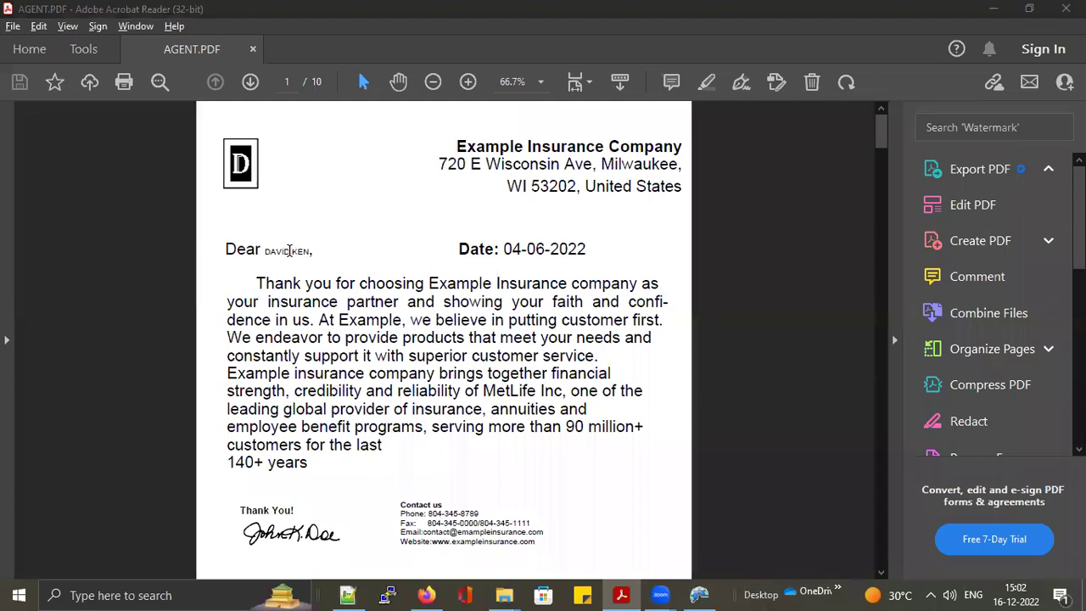
key("alt+Tab")
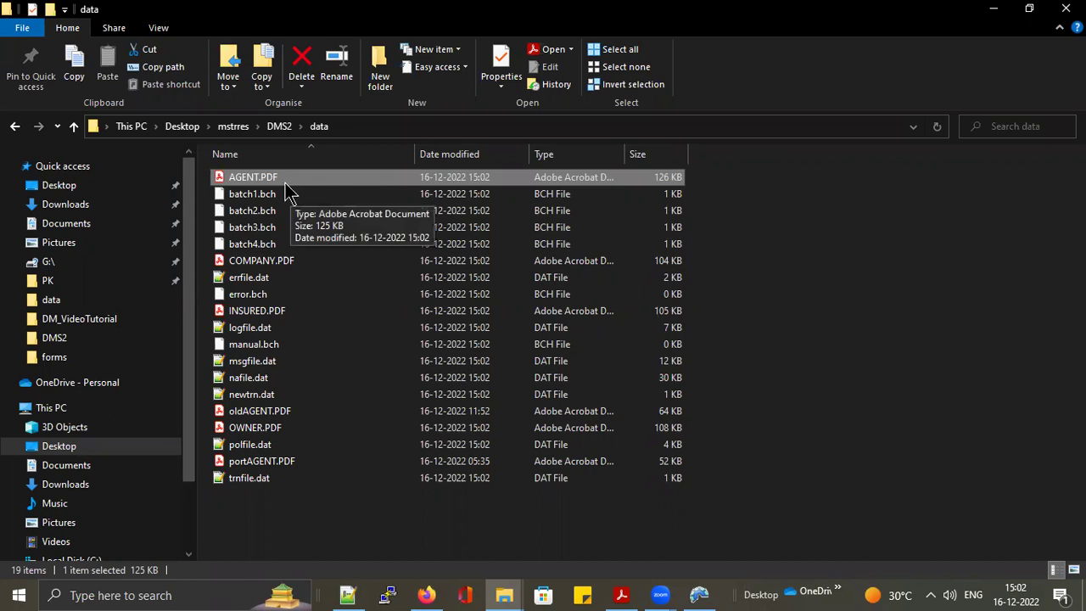
double_click(286, 183)
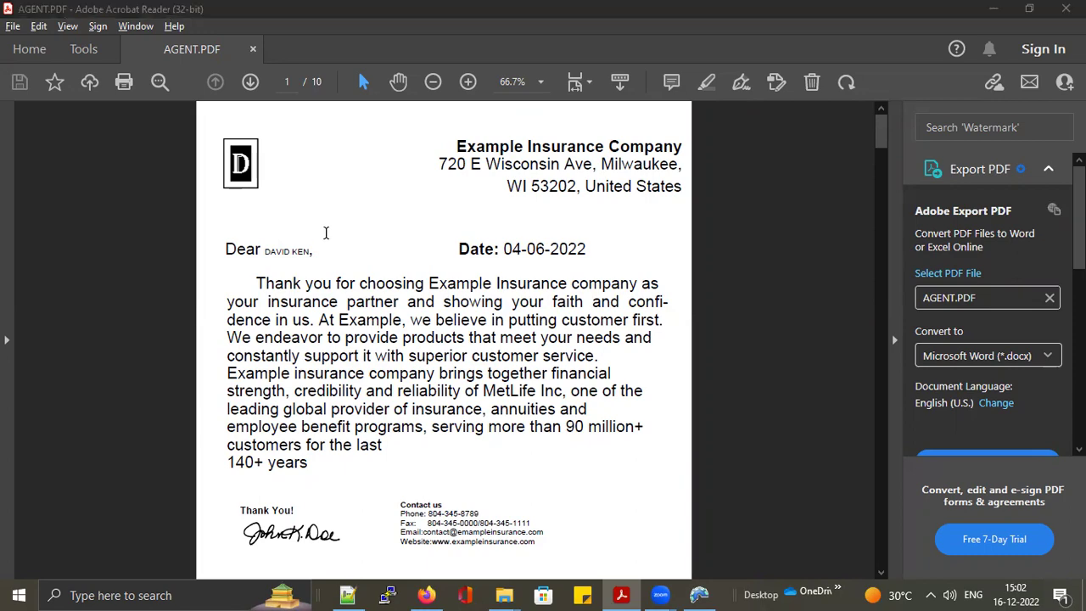
key("alt+Tab")
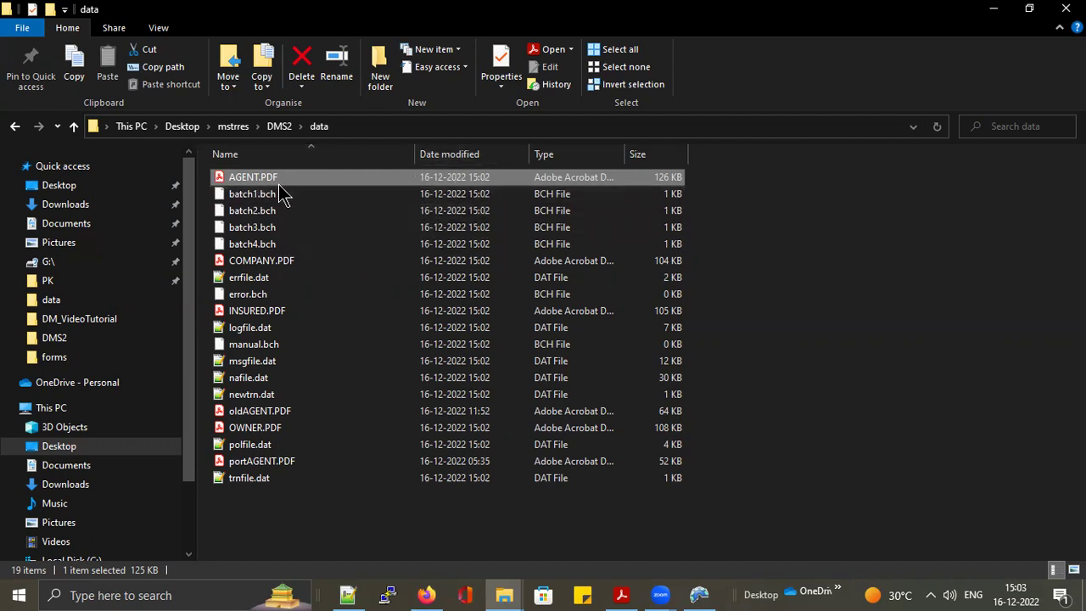
key("alt+Tab")
key("alt+Tab")
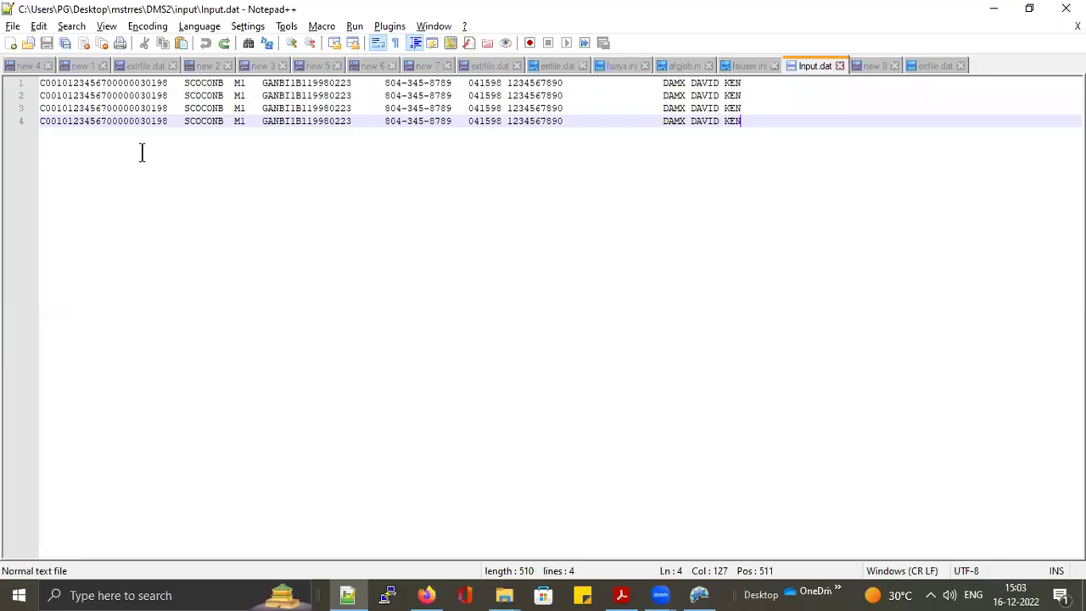
key("alt+Tab")
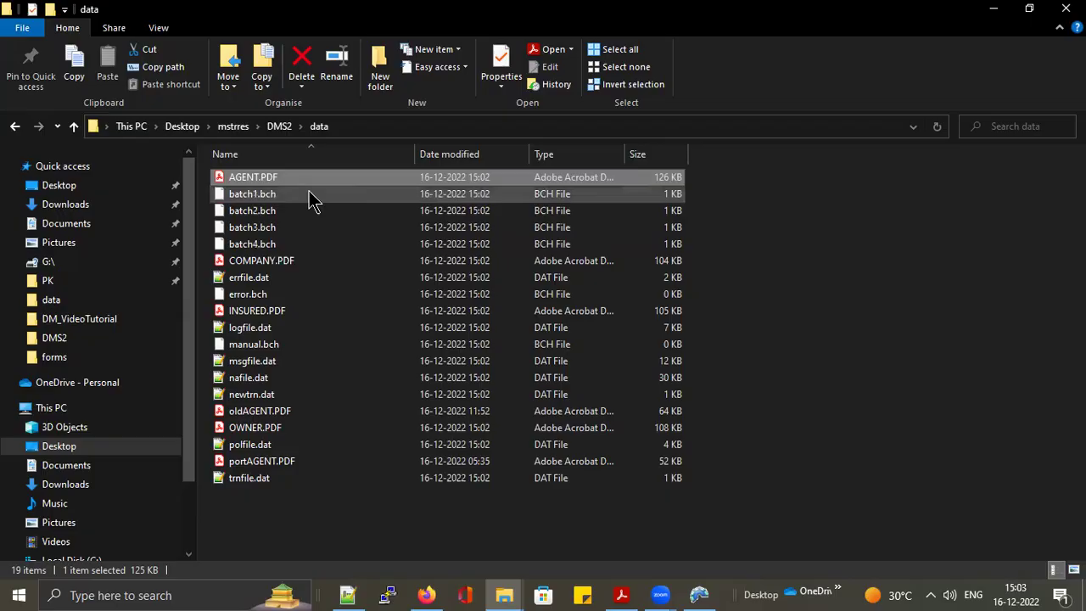
key("alt+Tab")
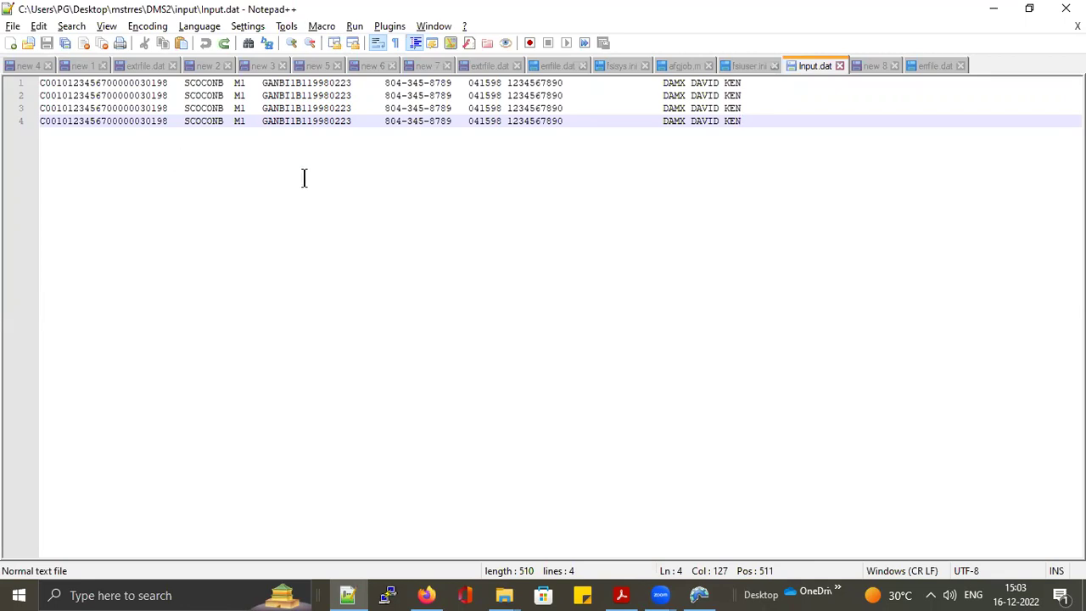
key("alt+Tab")
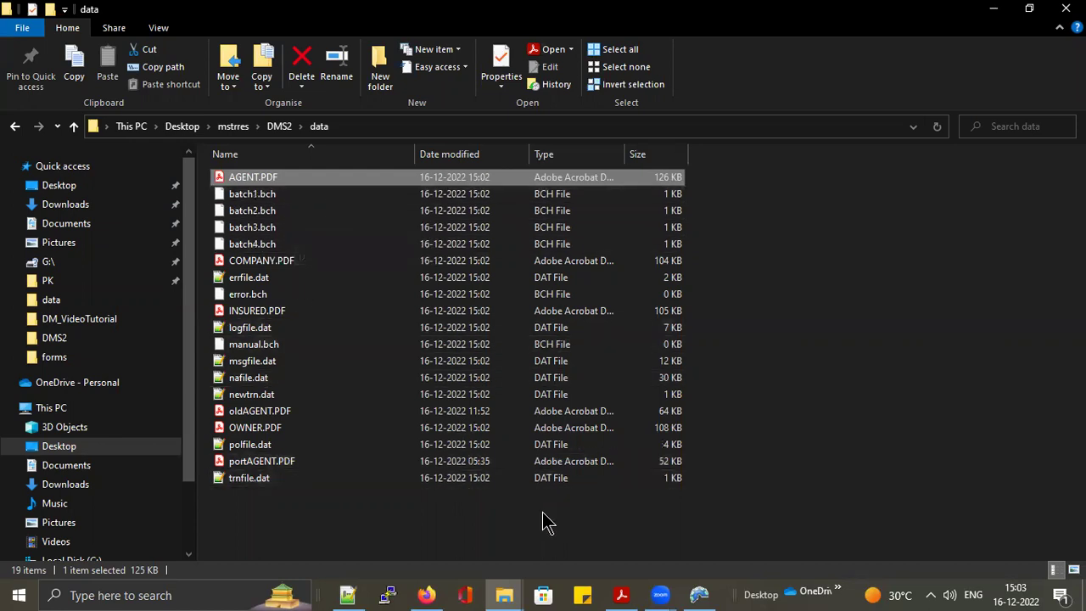
Switch to Adobe Acrobat Reader, reopen the recent file DMS_Formlists.pdf, and review its form-list slides through to the Summary page.
mouse_move(620, 596)
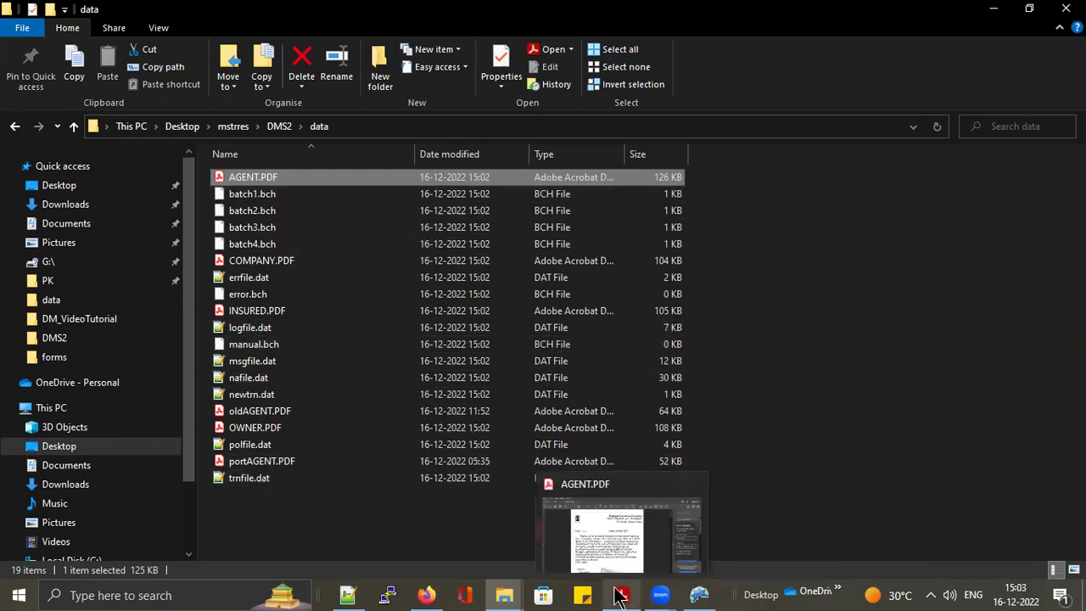
left_click(613, 547)
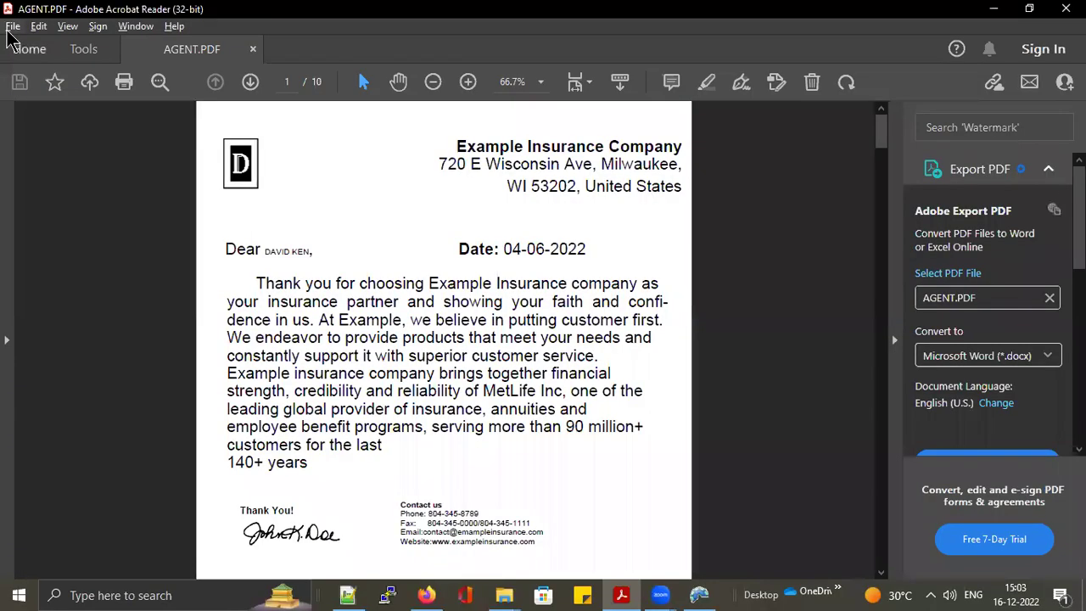
left_click(12, 27)
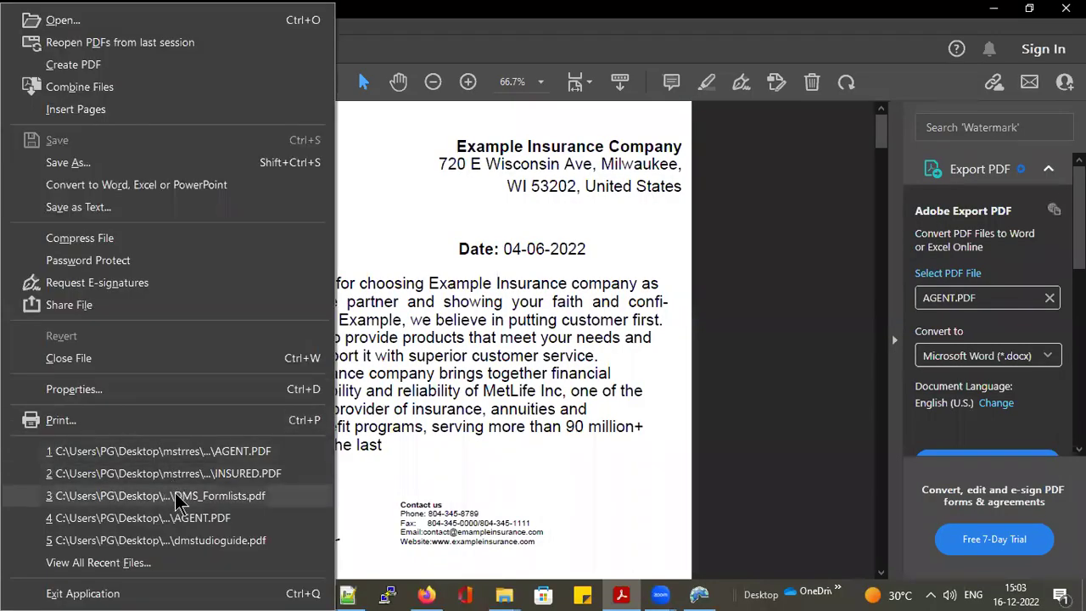
left_click(178, 498)
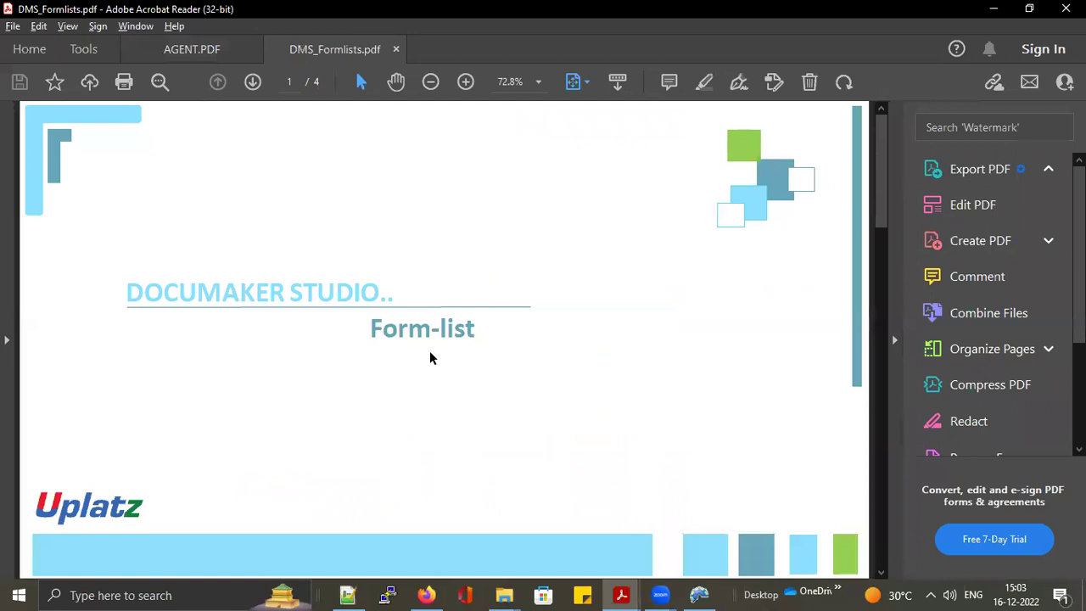
scroll(429, 355, "down", 3)
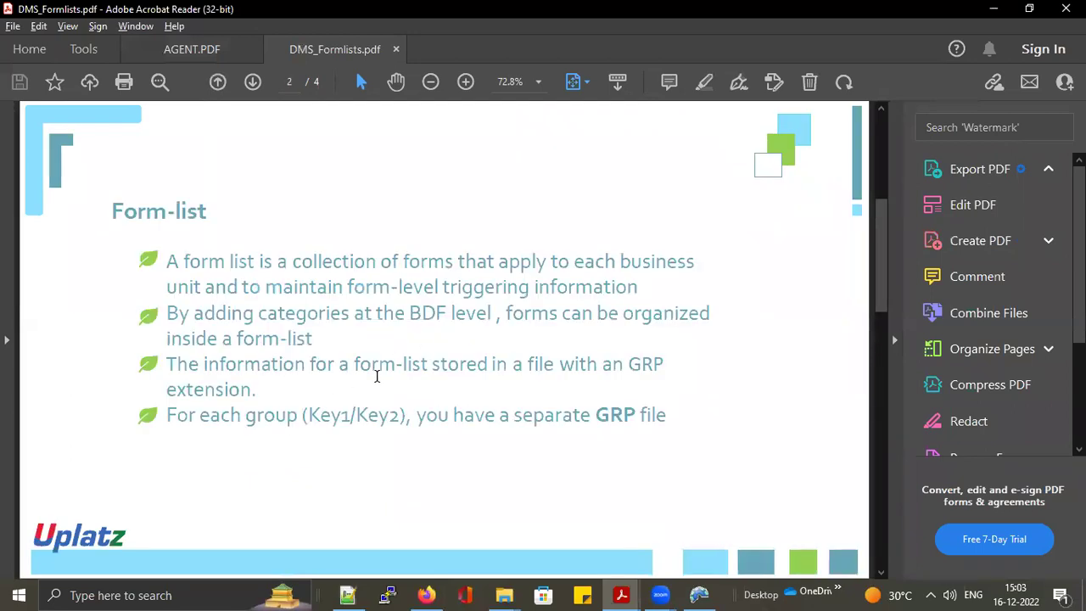
scroll(371, 373, "down", 3)
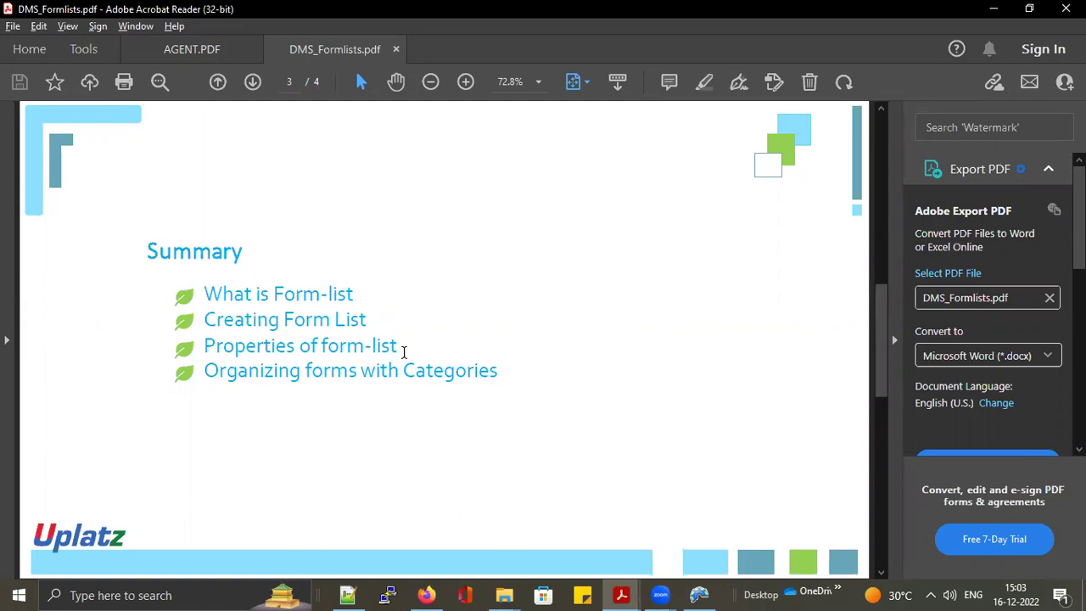
key("alt+Tab")
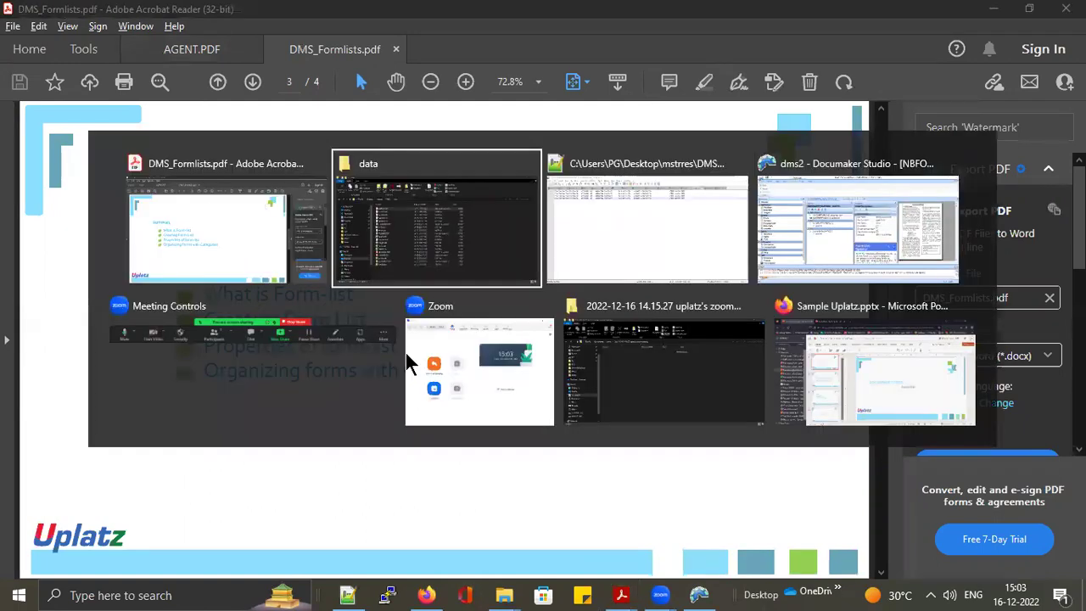
key("alt+Tab")
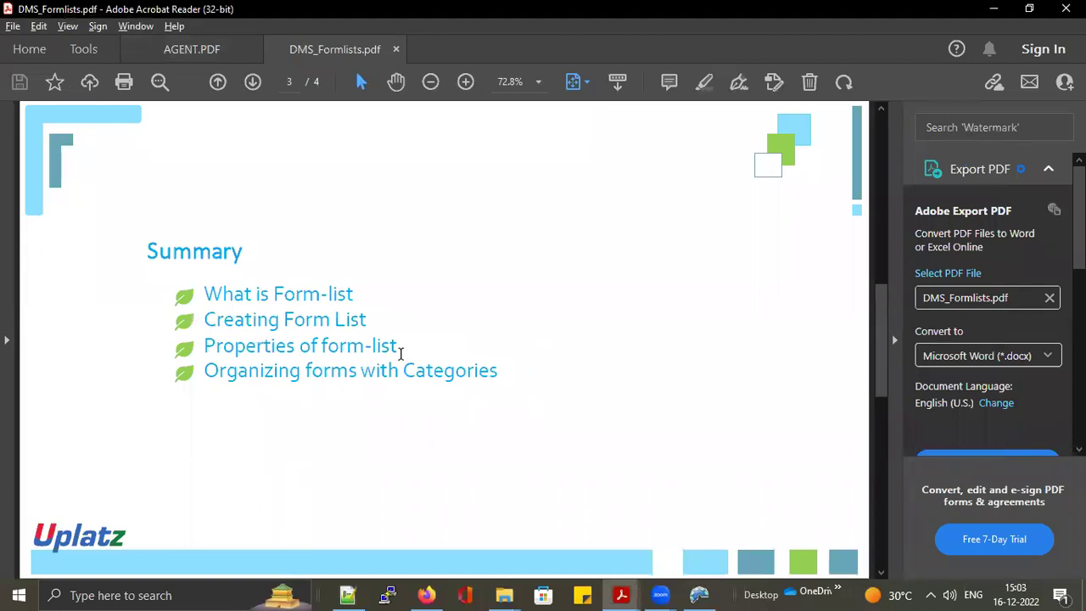